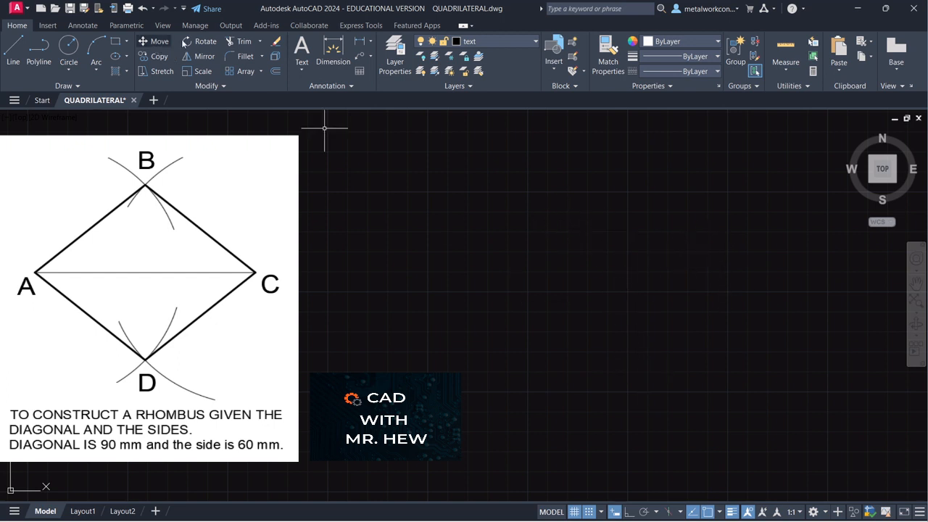
# Create a multiline text box in the empty drawing area and set its text height to 4.
pyautogui.click(302, 70)
pyautogui.click(320, 91)
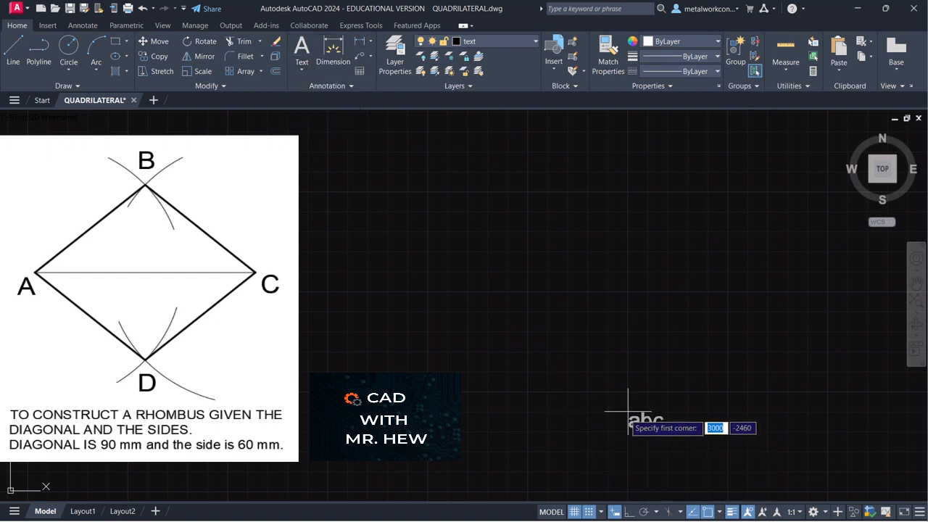
pyautogui.click(607, 392)
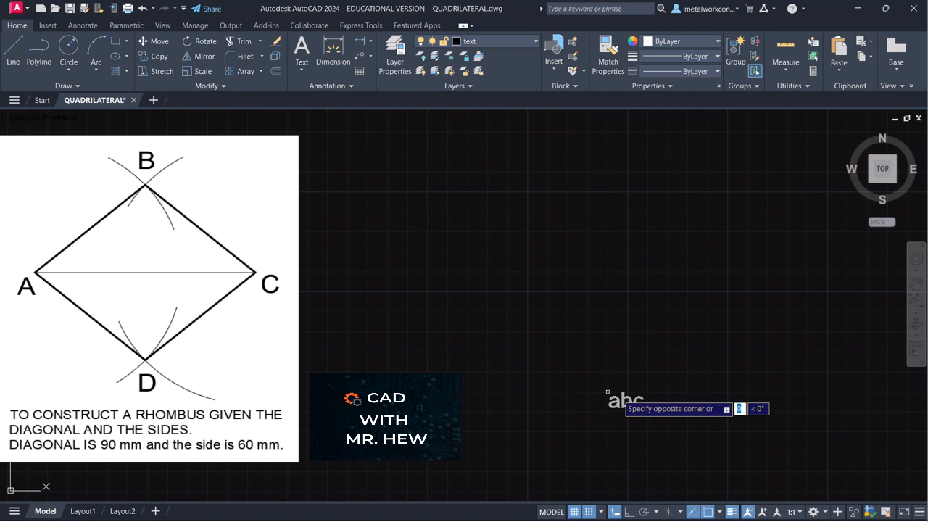
pyautogui.click(870, 452)
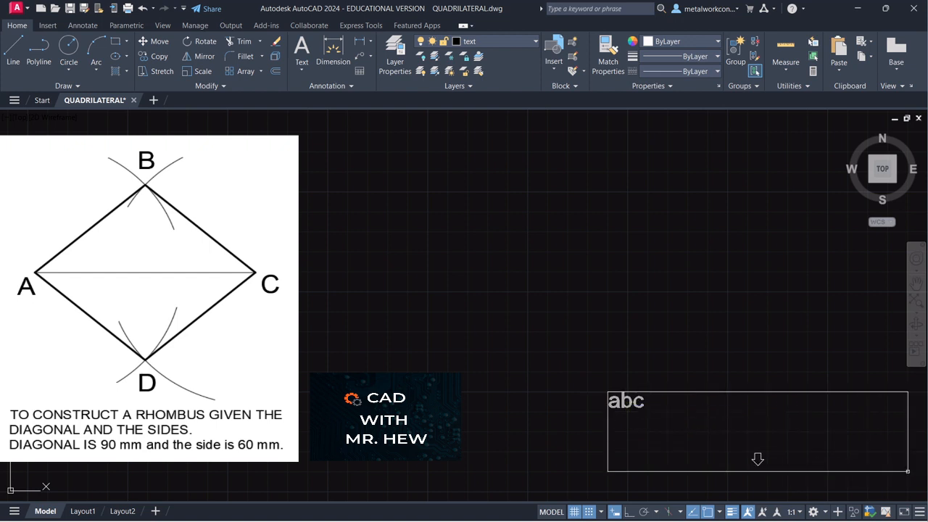
pyautogui.click(907, 452)
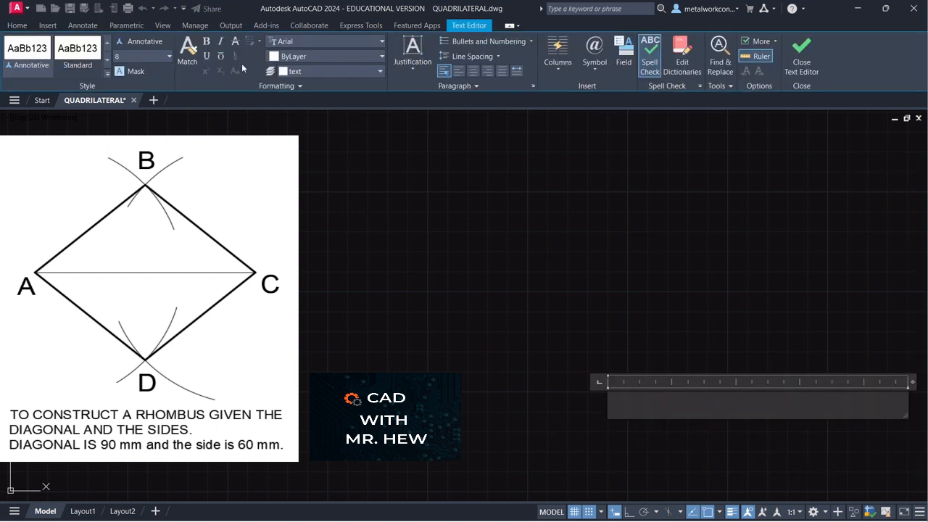
pyautogui.doubleClick(126, 57)
pyautogui.write('4')
pyautogui.press('Return')
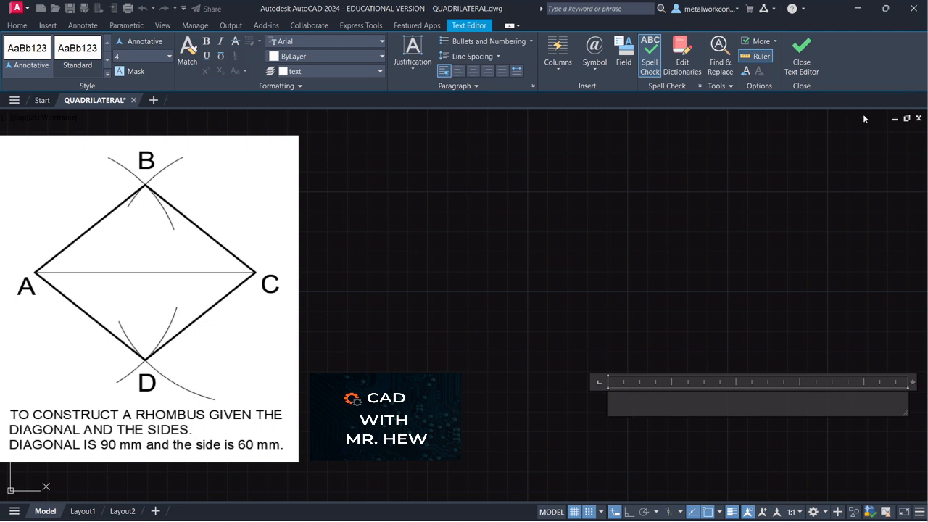
# Enter "TO CONSTRUCT A RHOMBUS GIVEN THE DIAGONAL" as the first line of the note.
pyautogui.write('TO')
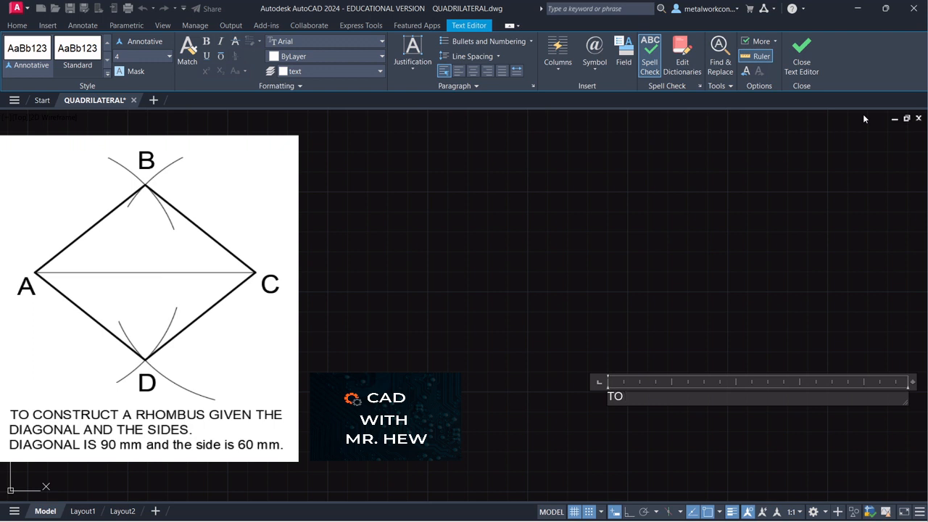
pyautogui.write(' CONSTRUCT A R')
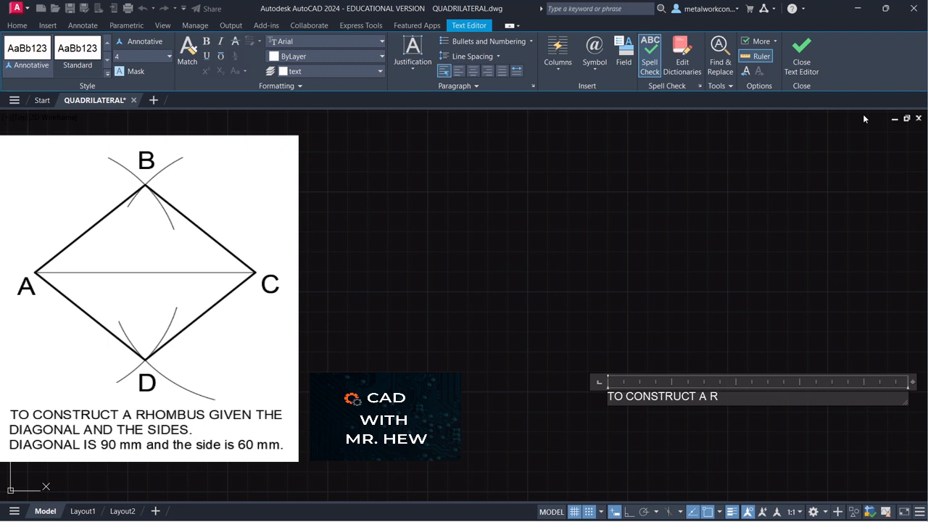
pyautogui.write('HOMBUS GIVEN TH')
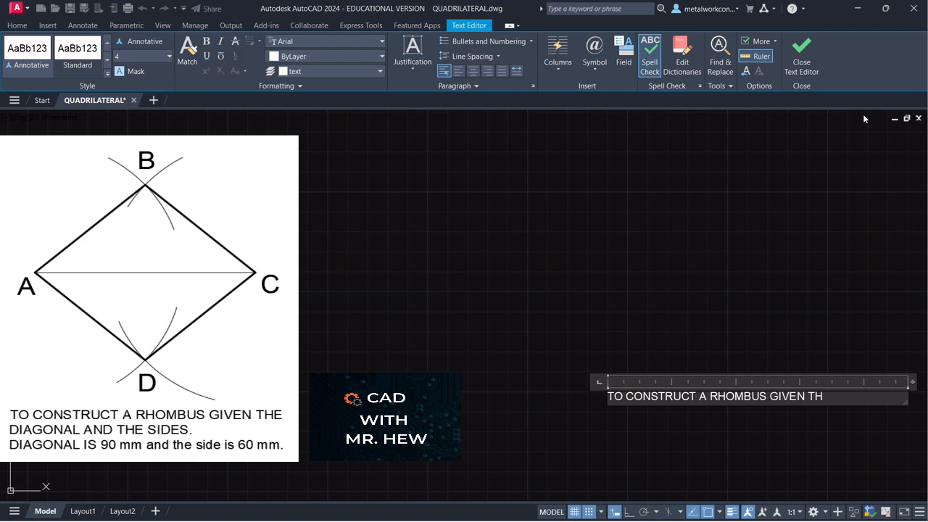
pyautogui.write('E')
pyautogui.write(' DIAGIONAL')
pyautogui.press('Return')
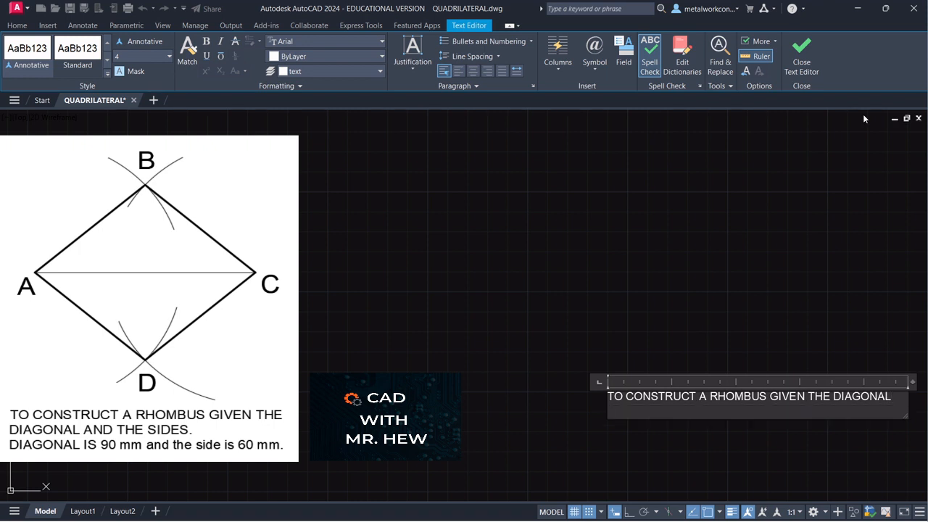
# Enter "AND THE SIDES." as the second line of the note.
pyautogui.write('AND THE ISD')
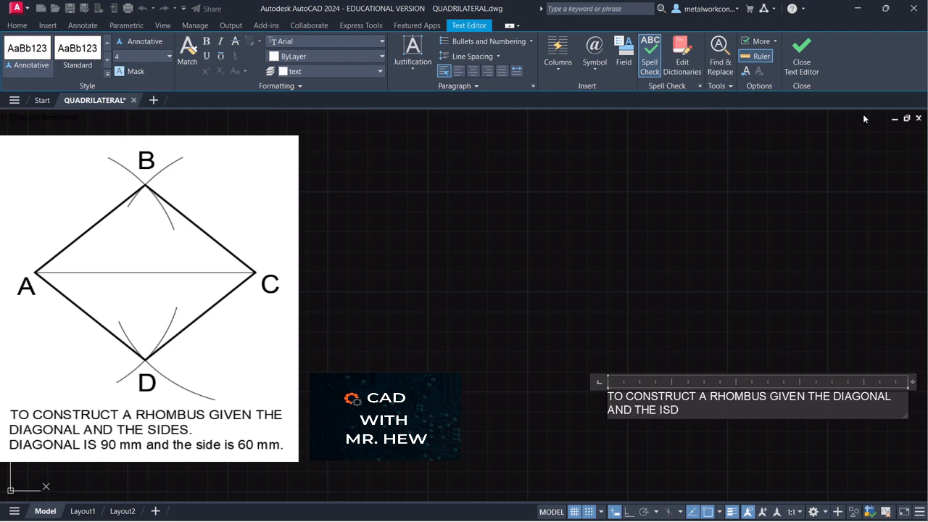
pyautogui.write('E')
pyautogui.press('BackSpace')
pyautogui.press('BackSpace')
pyautogui.press('BackSpace')
pyautogui.press('BackSpace')
pyautogui.write('SIEDS')
pyautogui.press('BackSpace')
pyautogui.press('BackSpace')
pyautogui.press('BackSpace')
pyautogui.write('DES.')
pyautogui.press('Return')
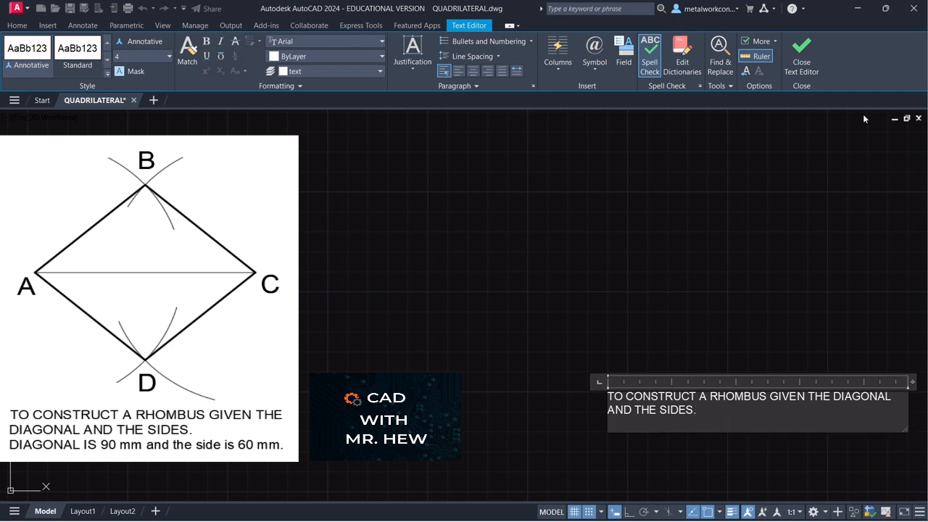
# Add the third line "DIAGONAL IS 90 mm and the side is 60 mm." to the note.
pyautogui.write('dIAGONAL')
pyautogui.press('Left')
pyautogui.press('Left')
pyautogui.press('Left')
pyautogui.press('Left')
pyautogui.press('Left')
pyautogui.press('Left')
pyautogui.press('Left')
pyautogui.press('BackSpace')
pyautogui.write('D')
pyautogui.press('Right')
pyautogui.press('Right')
pyautogui.press('Right')
pyautogui.press('Right')
pyautogui.write('IS')
pyautogui.write('9')
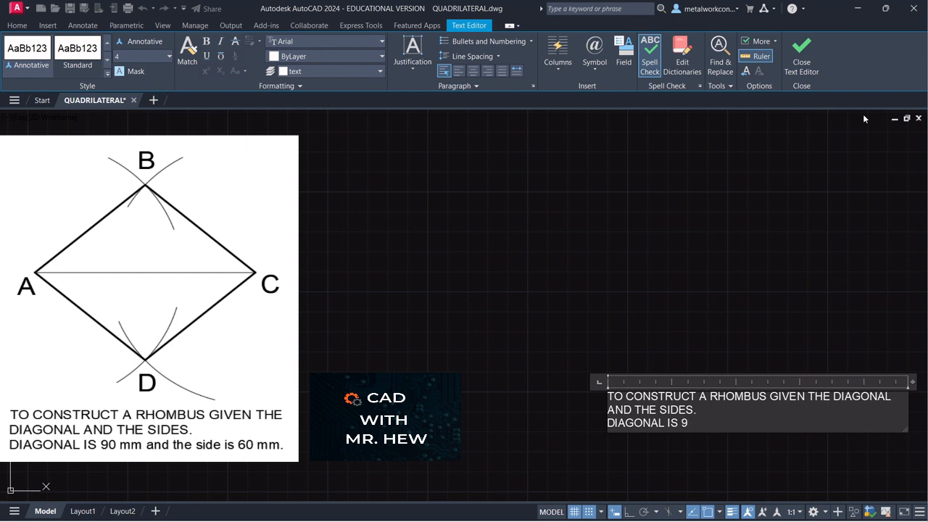
pyautogui.write('0 mm and the side')
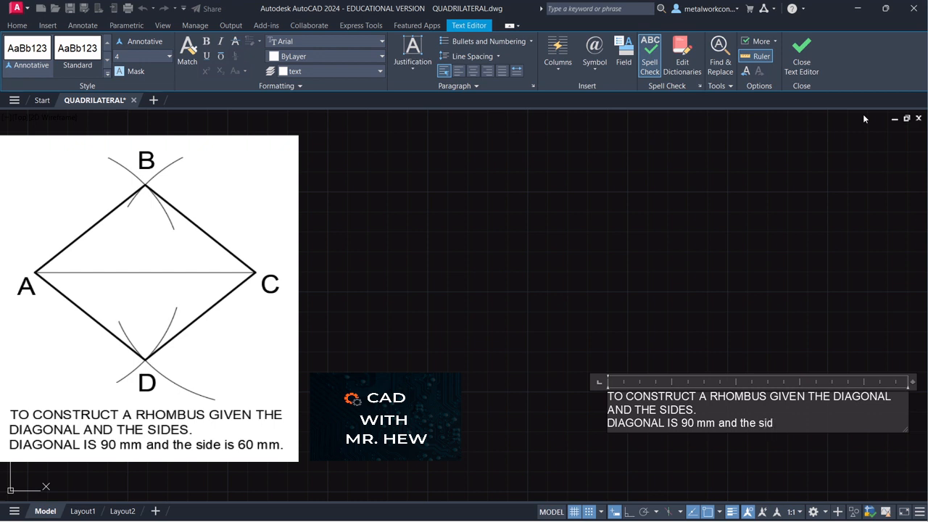
pyautogui.write(' is 60 mm.')
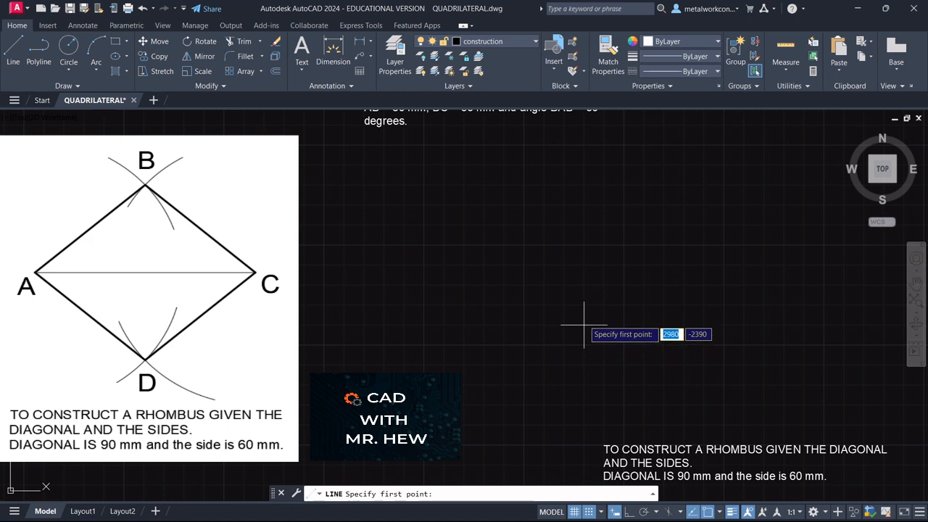
# Draw a horizontal 90 mm line above the note as the rhombus diagonal.
pyautogui.click(552, 287)
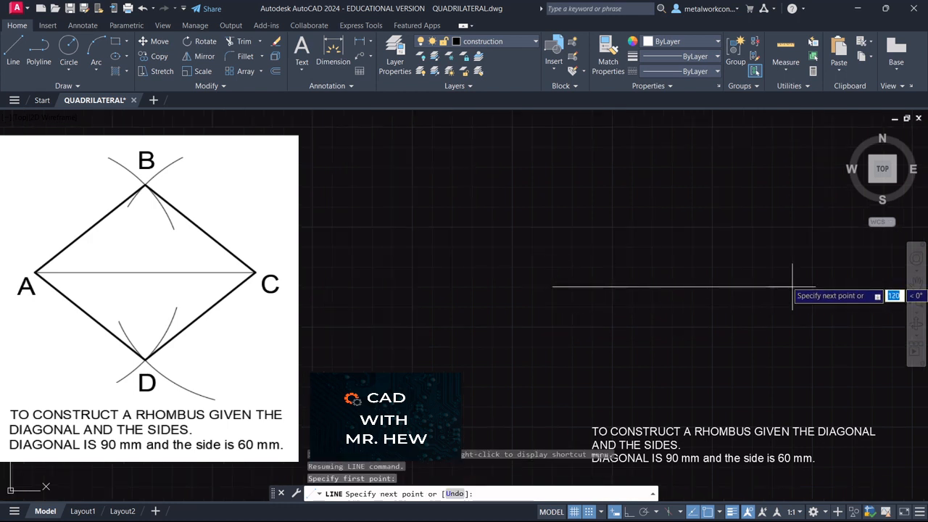
pyautogui.write('90')
pyautogui.press('Return')
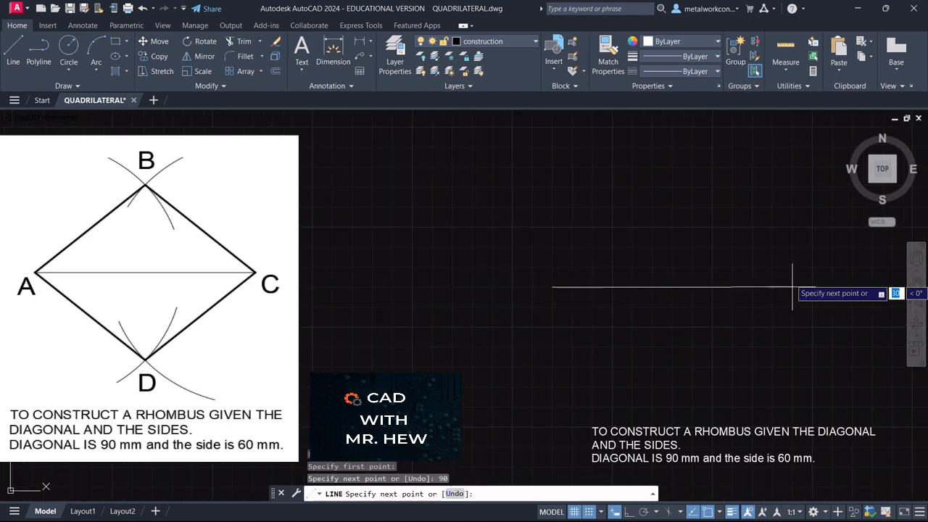
pyautogui.press('Return')
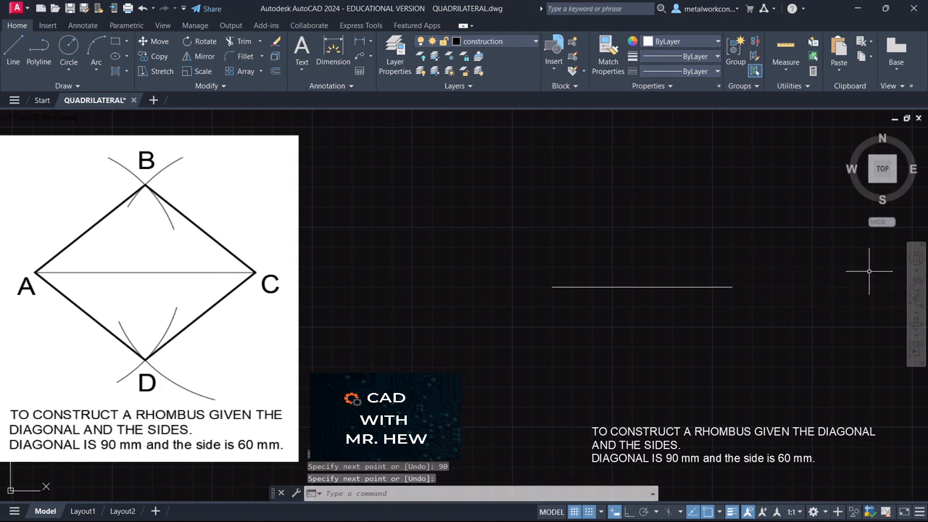
# Turn off grid snap and label the diagonal's left end A with single-line text, height 8 and rotation 0.
pyautogui.click(916, 282)
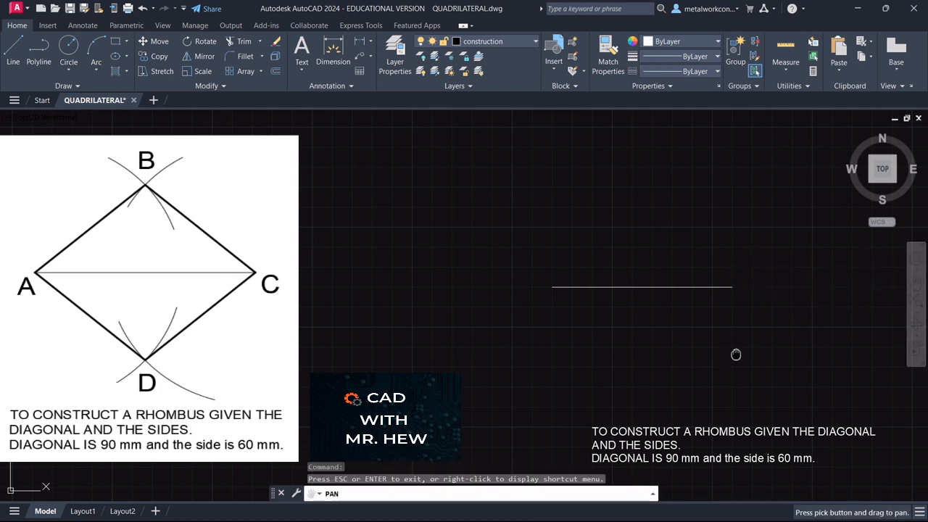
pyautogui.moveTo(734, 355); pyautogui.dragTo(774, 354)
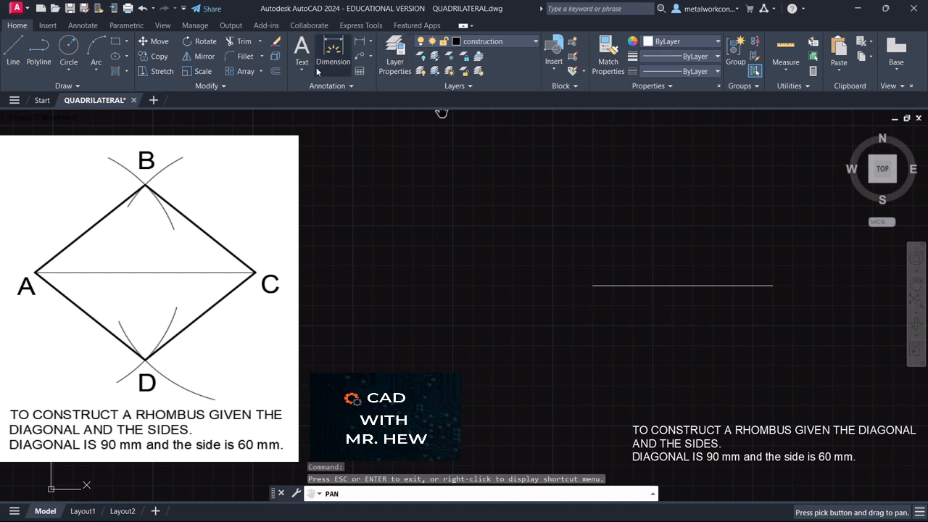
pyautogui.click(302, 71)
pyautogui.click(317, 115)
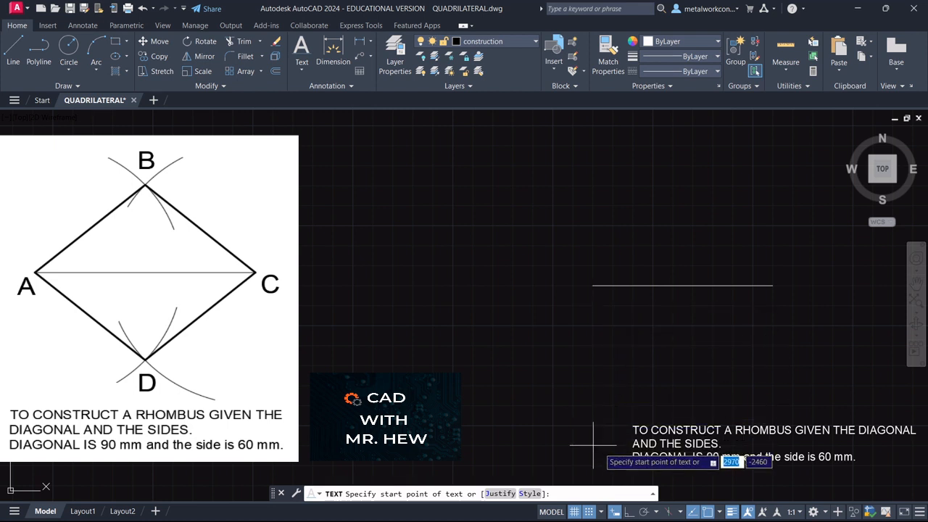
pyautogui.click(589, 512)
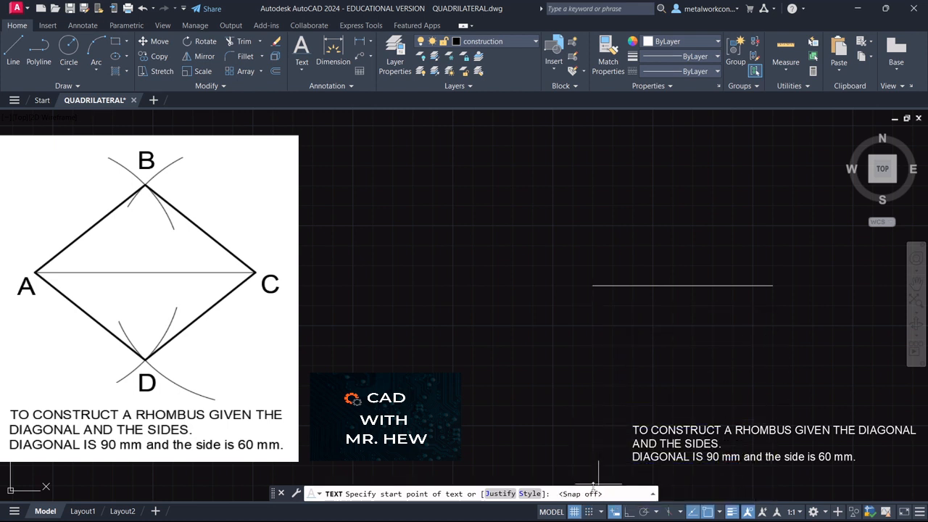
pyautogui.click(578, 306)
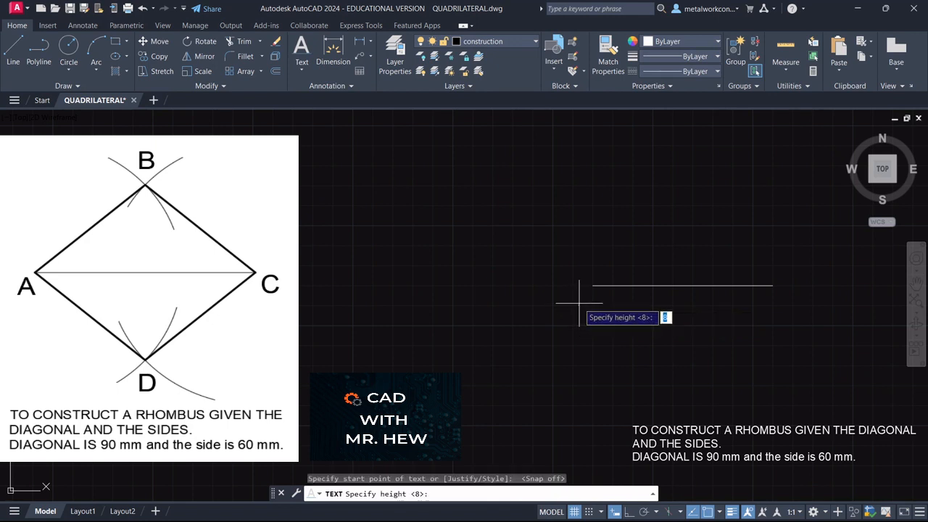
pyautogui.press('Return')
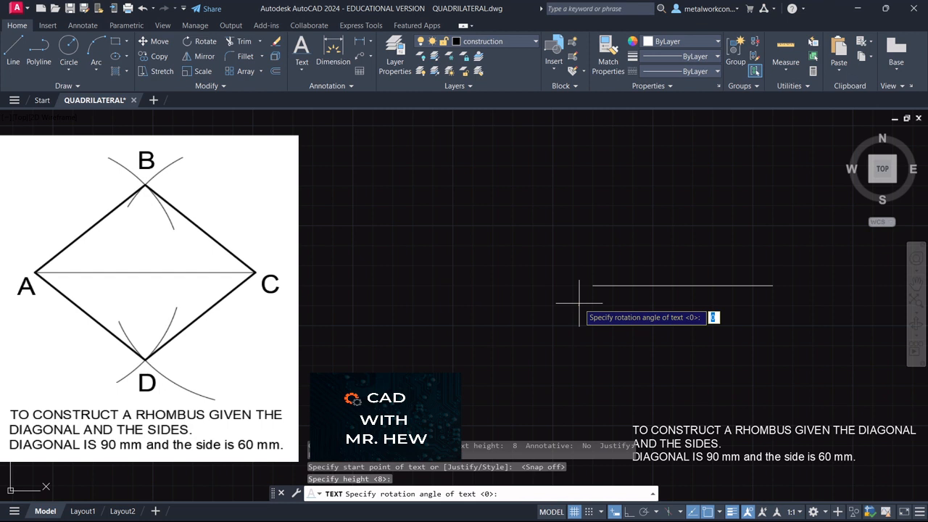
pyautogui.press('Return')
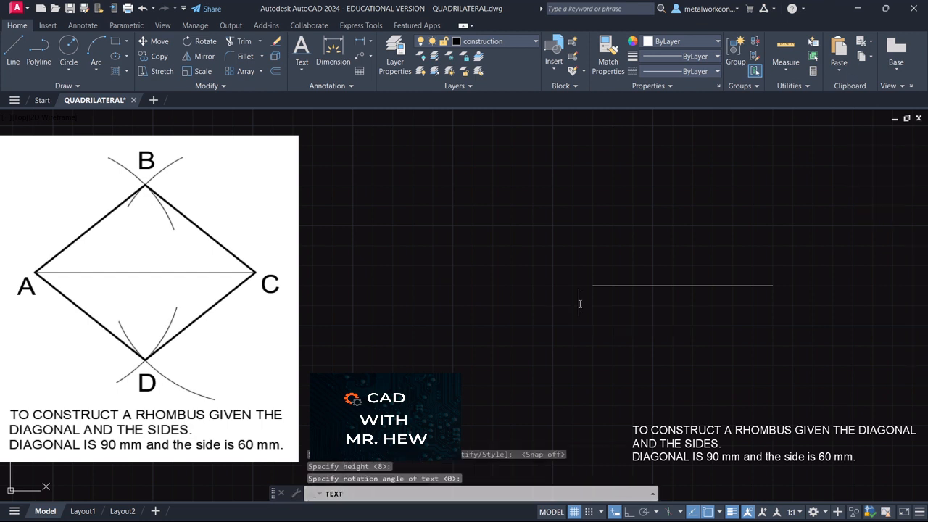
pyautogui.write('A')
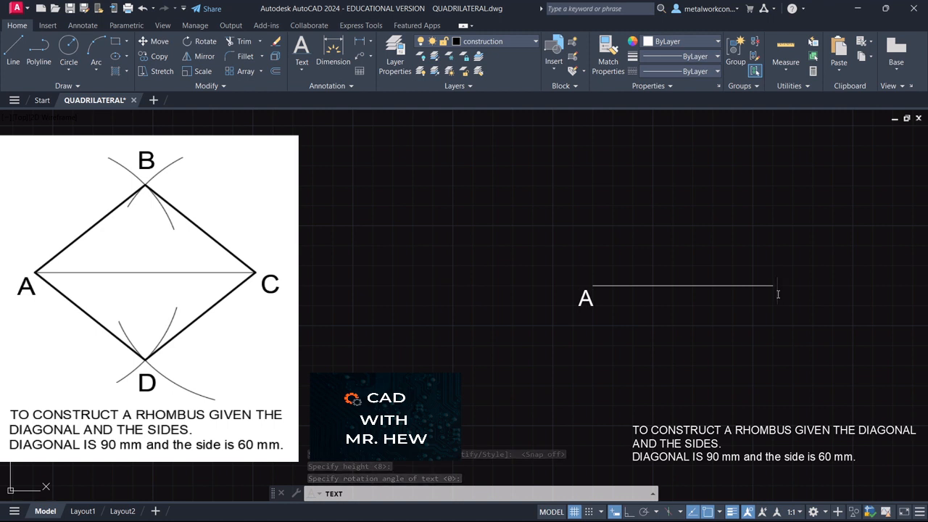
# Add the label C at the diagonal's right end and finish the text.
pyautogui.write('C')
pyautogui.click(798, 314)
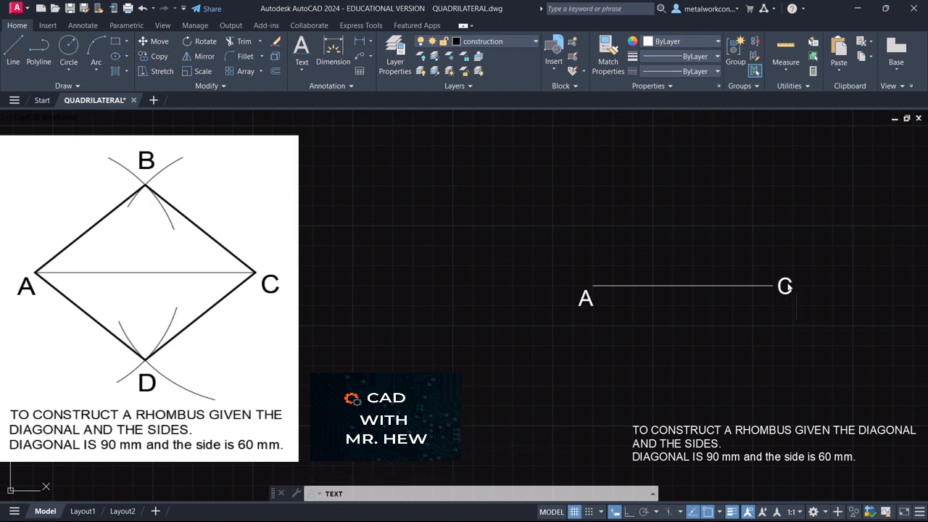
pyautogui.press('Escape')
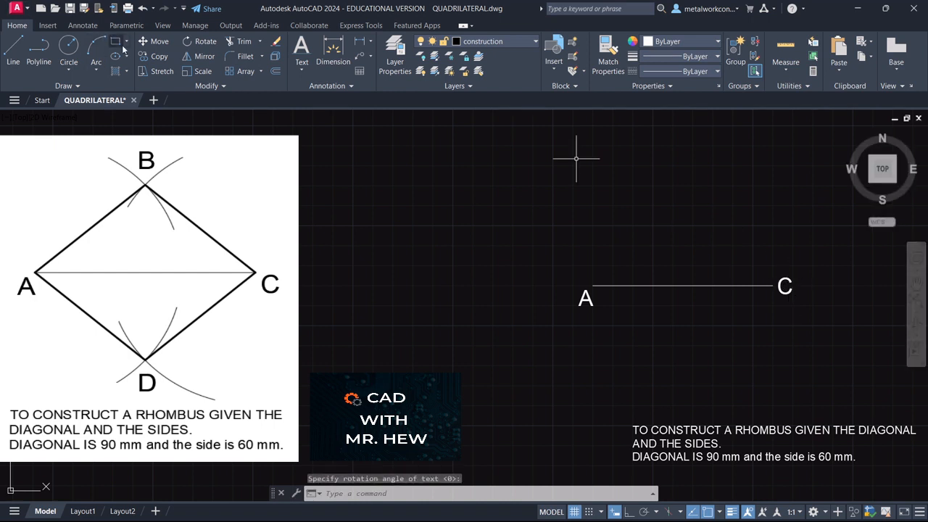
# Move the label C slightly straight down so it sits below the diagonal like label A.
pyautogui.click(151, 42)
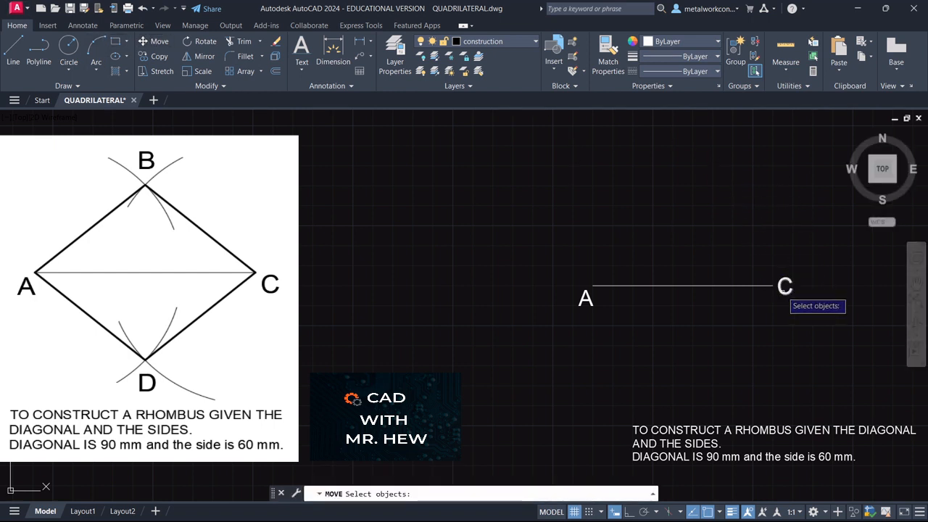
pyautogui.click(783, 286)
pyautogui.press('Return')
pyautogui.click(782, 289)
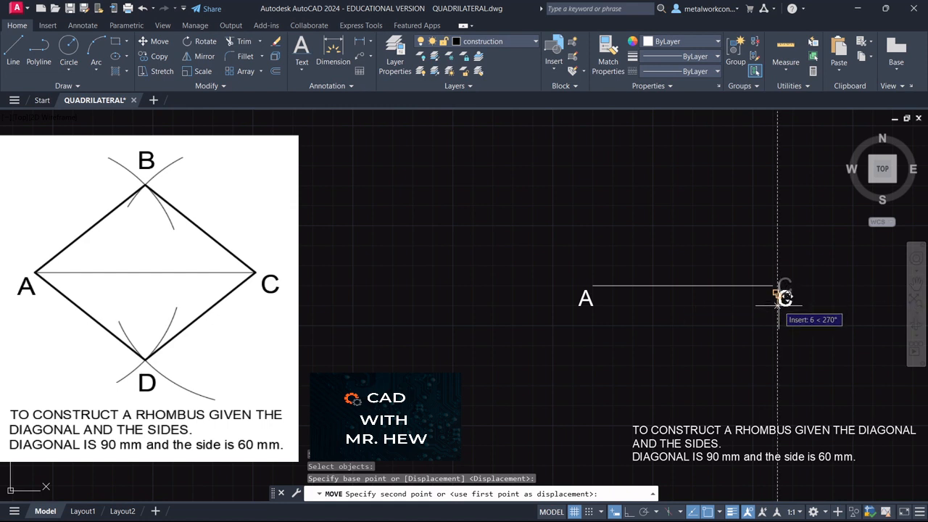
pyautogui.click(779, 303)
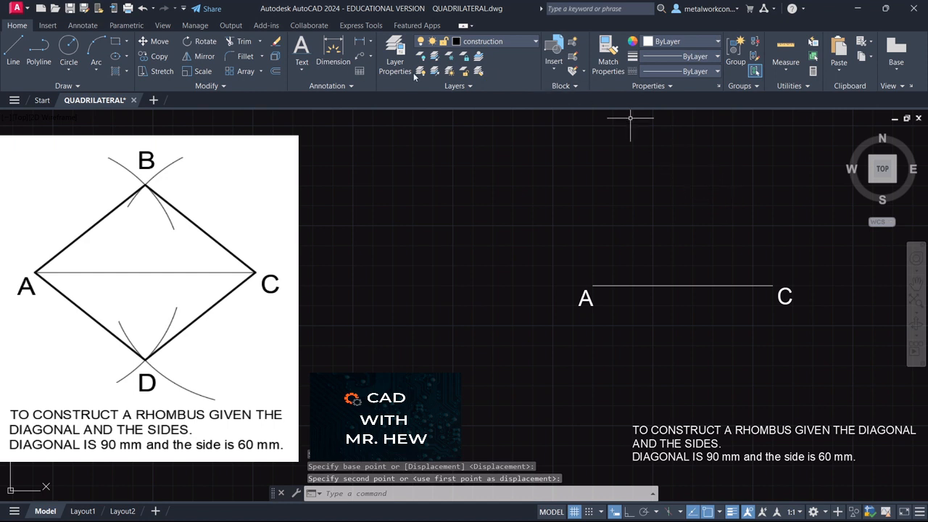
# Draw a construction arc of radius 60 mm centred on the diagonal's end A, sweeping above the diagonal.
pyautogui.click(96, 71)
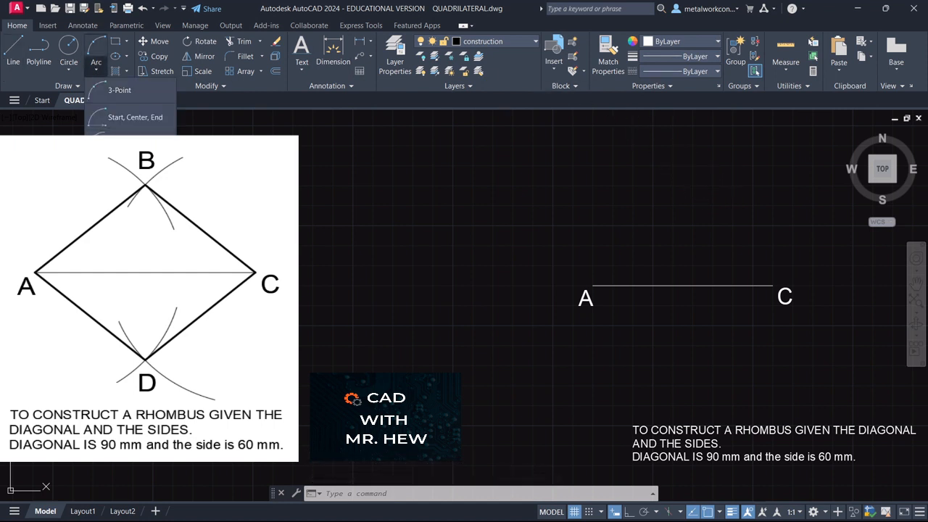
pyautogui.click(136, 269)
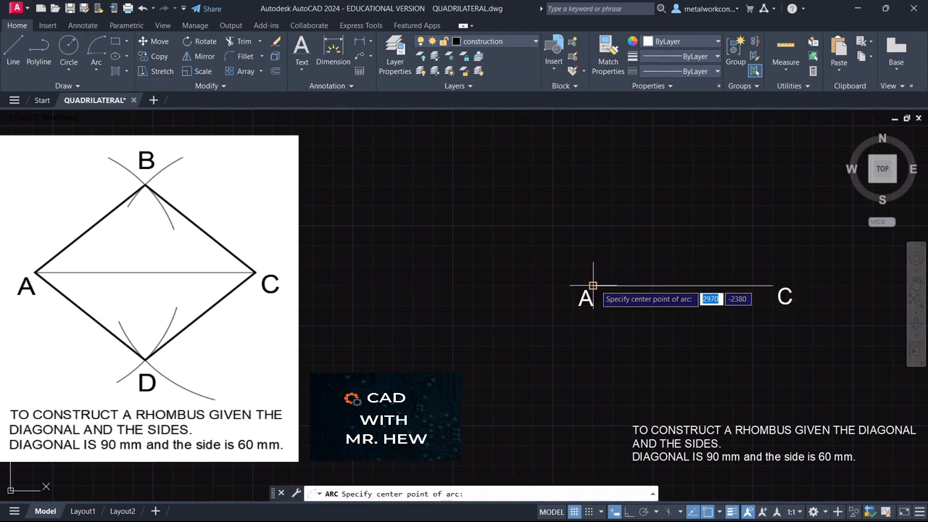
pyautogui.click(594, 286)
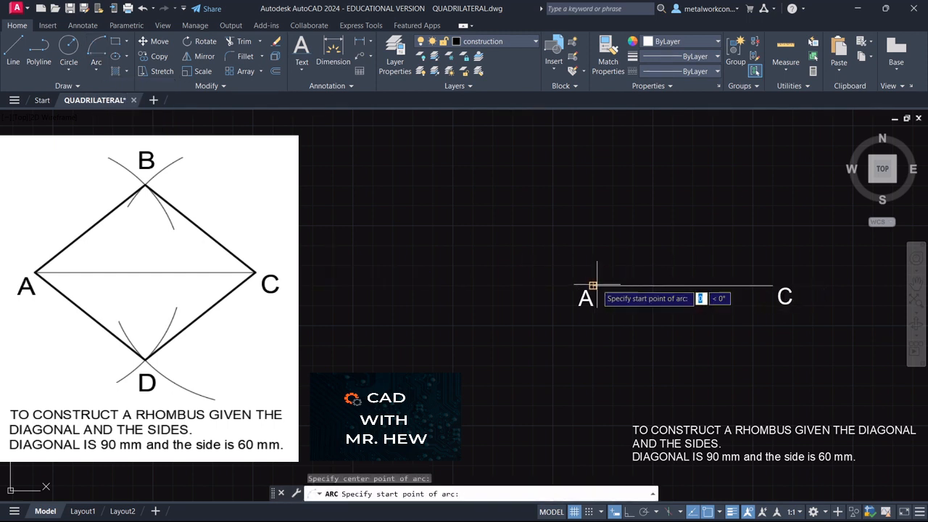
pyautogui.write('66')
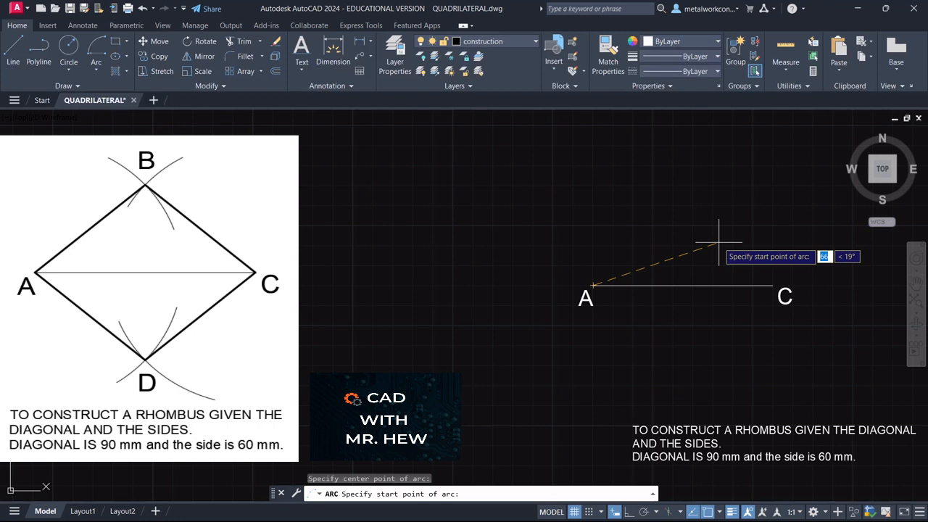
pyautogui.write('0')
pyautogui.press('Return')
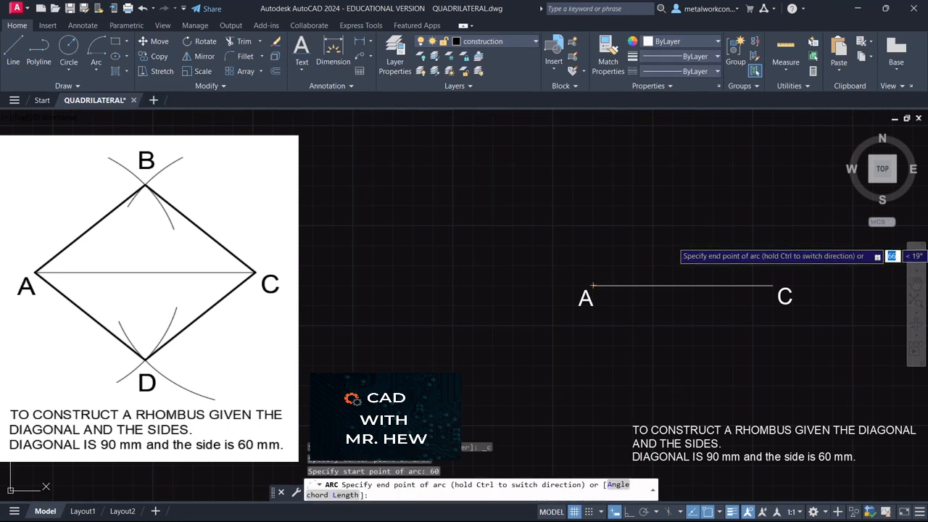
pyautogui.click(604, 154)
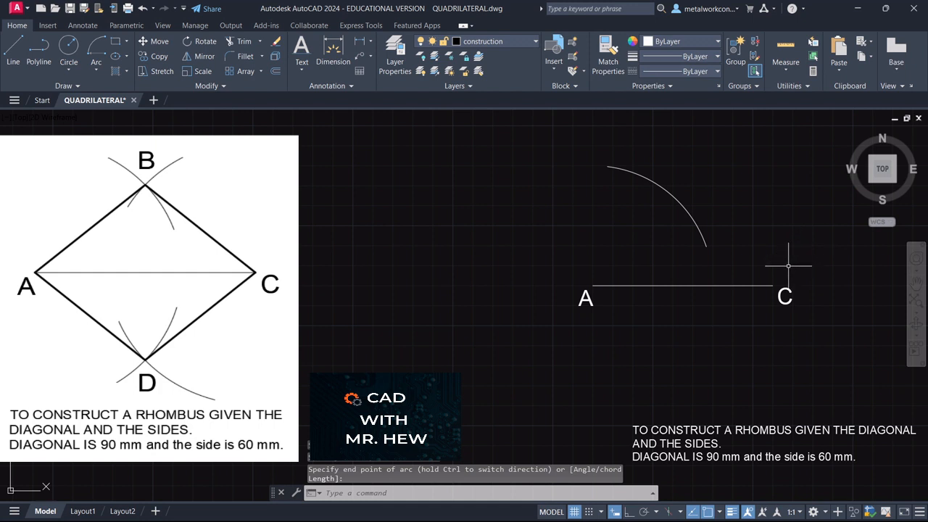
# Draw a 60 mm radius arc centred on the diagonal's end C, crossing the first arc above the diagonal.
pyautogui.click(95, 69)
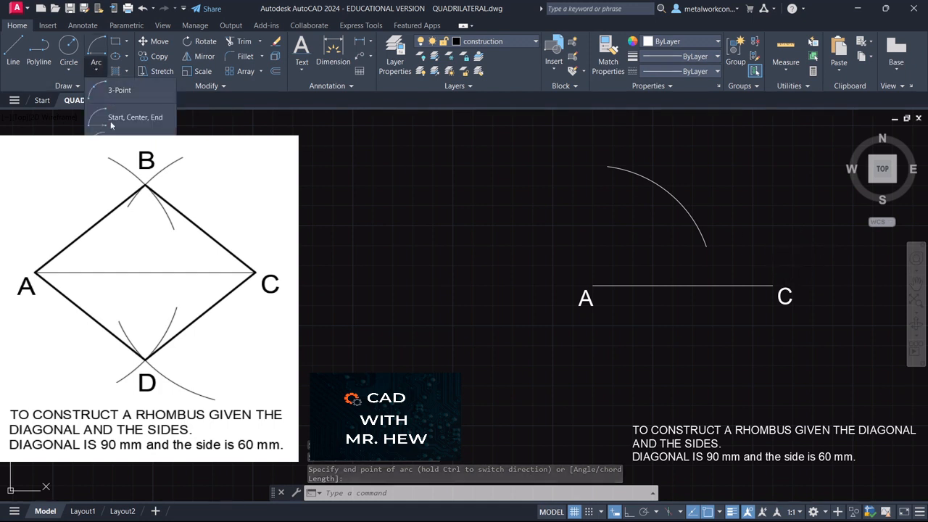
pyautogui.click(135, 276)
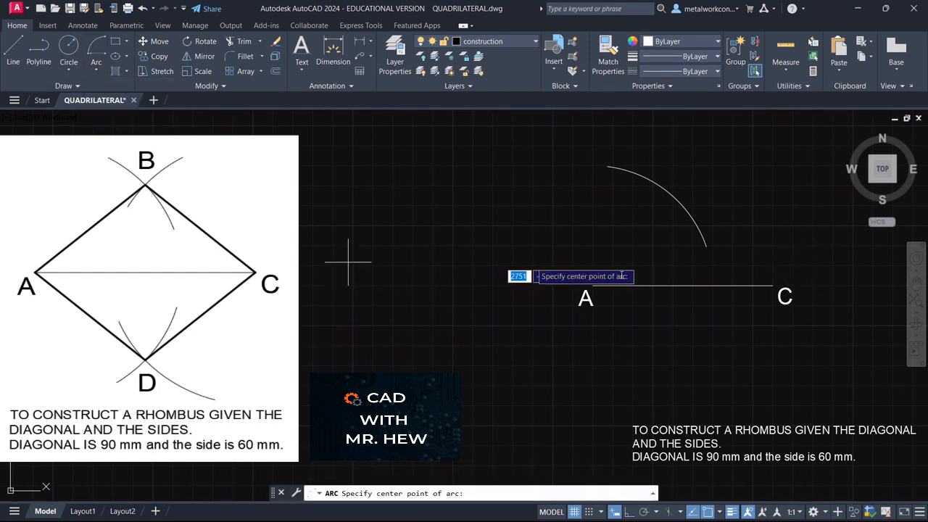
pyautogui.click(773, 286)
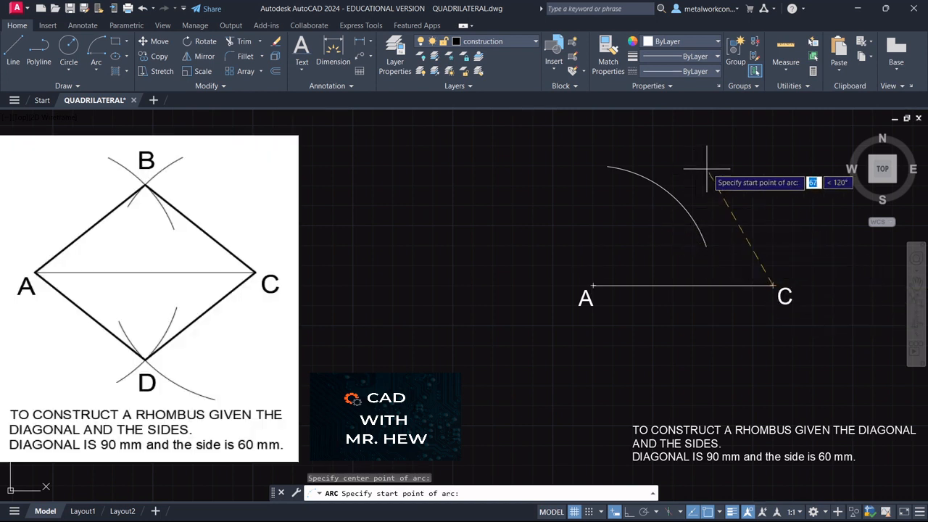
pyautogui.write('6')
pyautogui.press('Return')
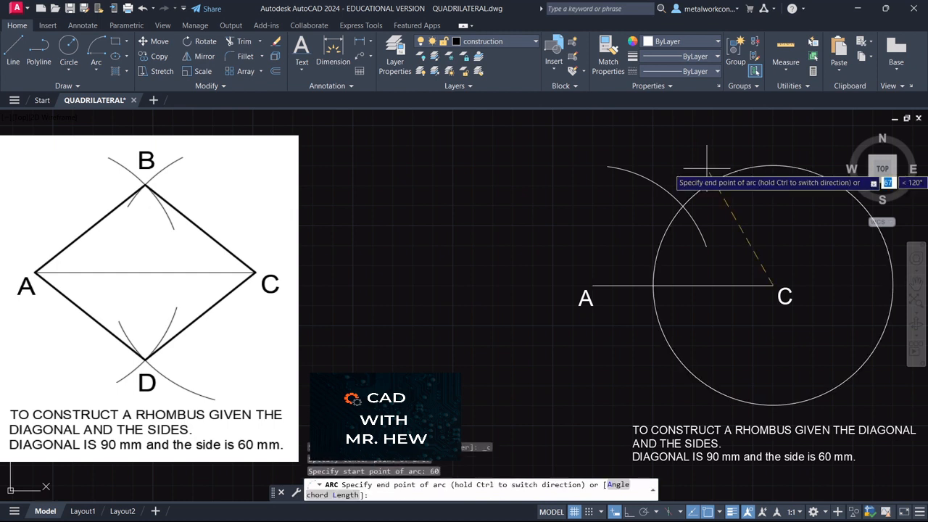
pyautogui.click(661, 211)
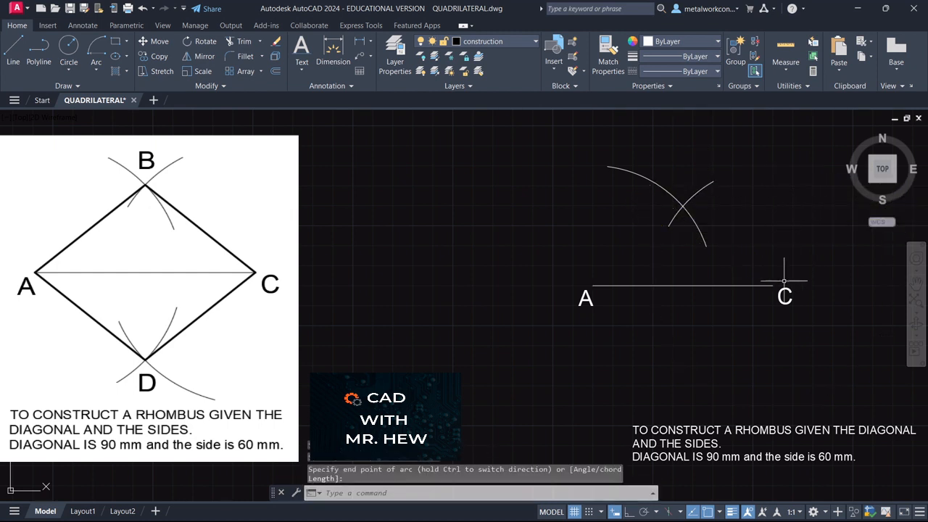
# Draw a 60 mm radius arc centred on the diagonal's end A, sweeping below the diagonal.
pyautogui.click(96, 70)
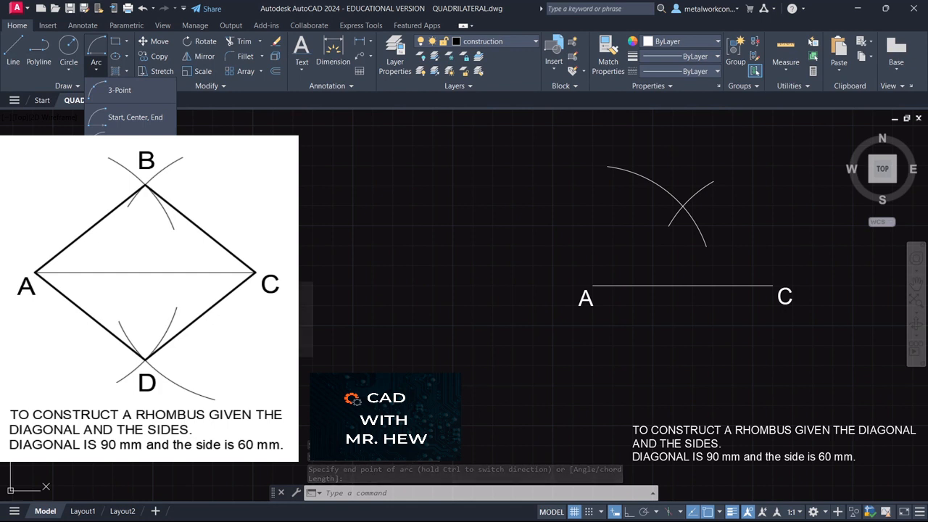
pyautogui.click(135, 274)
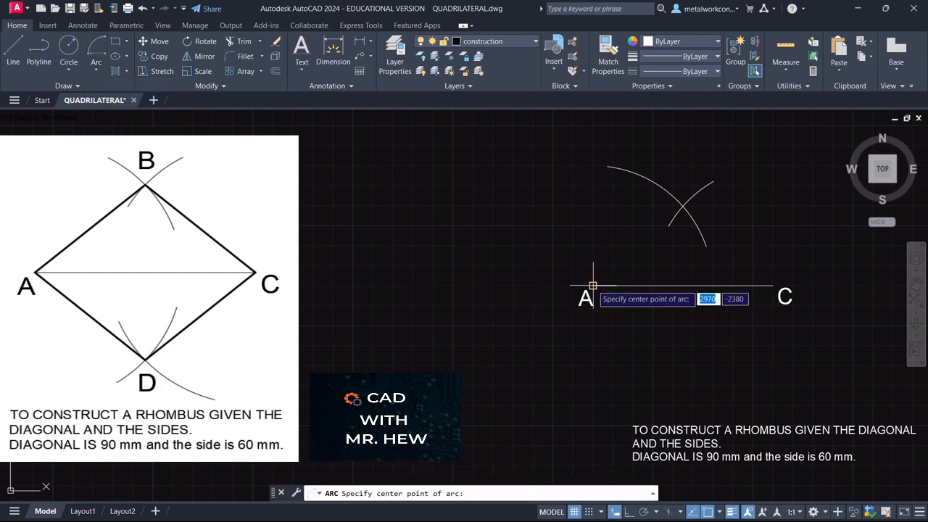
pyautogui.click(593, 286)
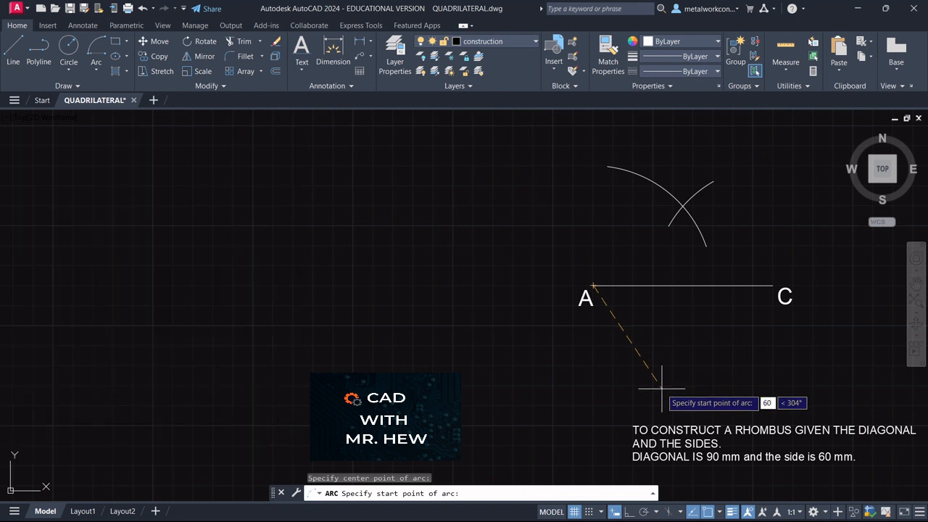
pyautogui.write('60')
pyautogui.press('Return')
pyautogui.click(720, 320)
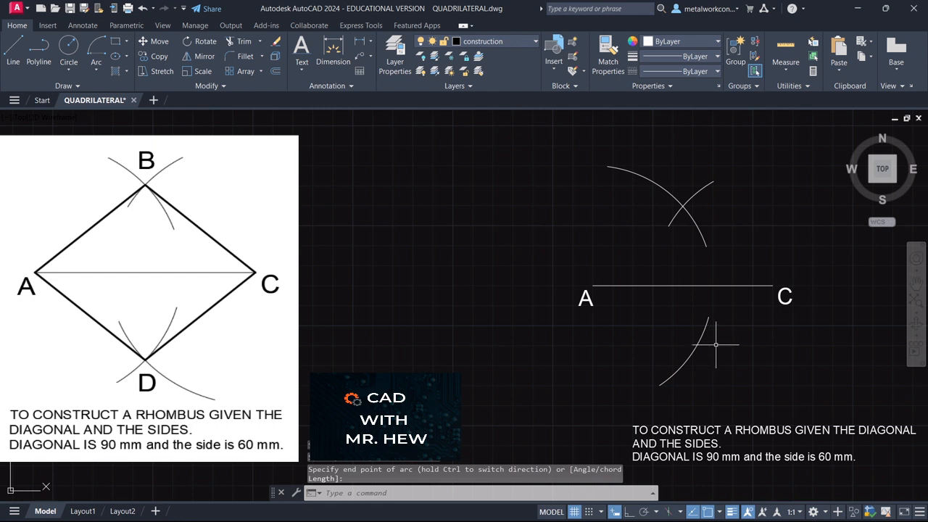
# Draw a 60 mm radius arc centred on the diagonal's end C, crossing the lower arc below the diagonal.
pyautogui.click(96, 69)
pyautogui.click(135, 269)
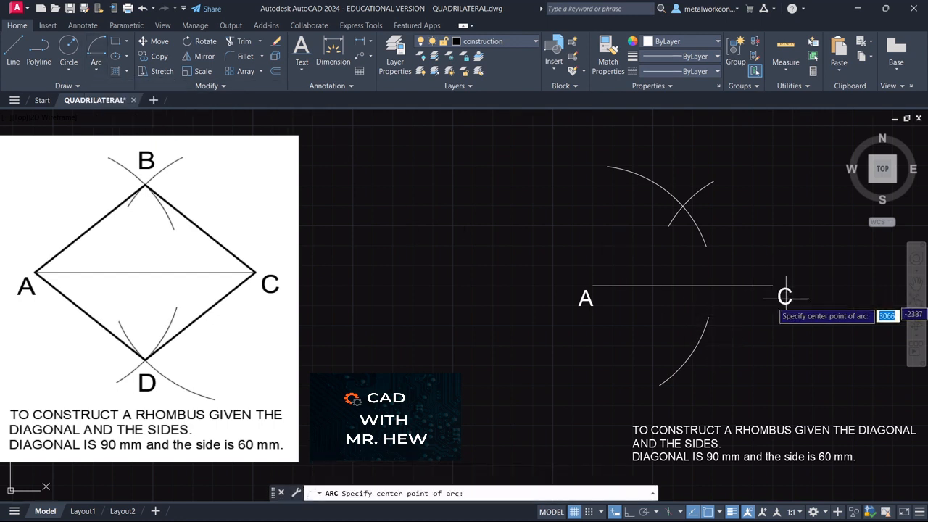
pyautogui.click(773, 286)
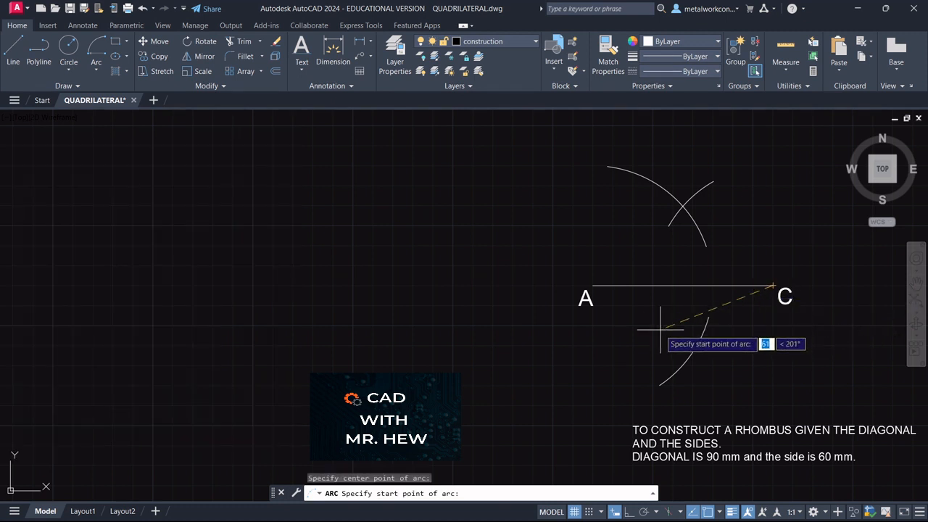
pyautogui.write('60')
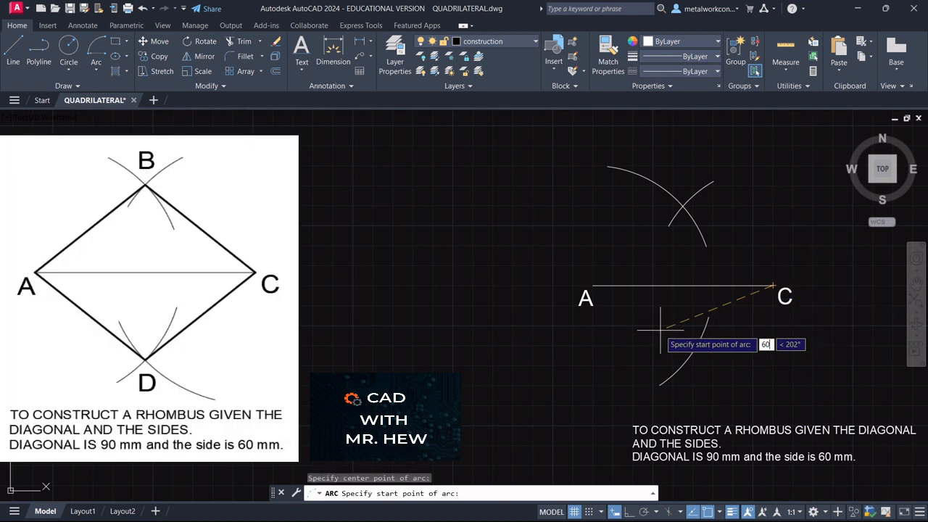
pyautogui.press('Return')
pyautogui.click(739, 399)
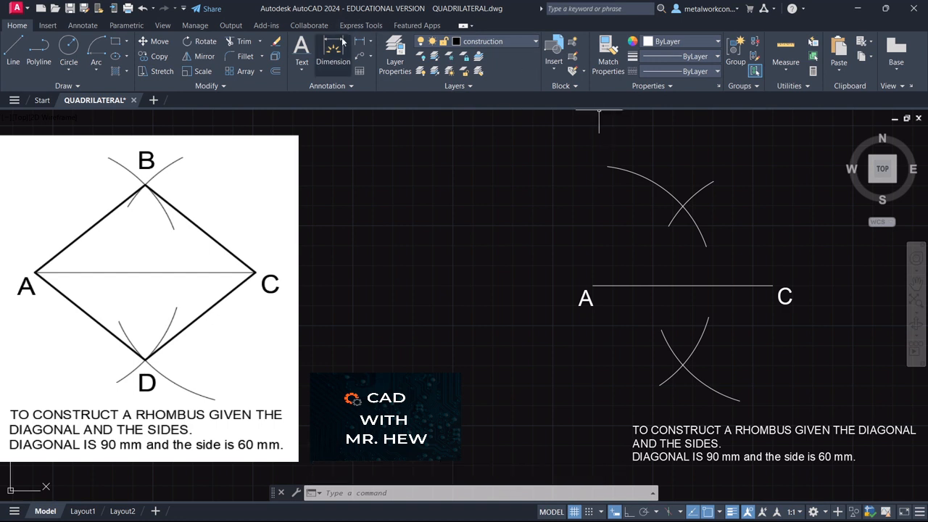
# Turn off object snap and label the upper arc intersection B with single-line text, height 8 and rotation 0.
pyautogui.click(301, 73)
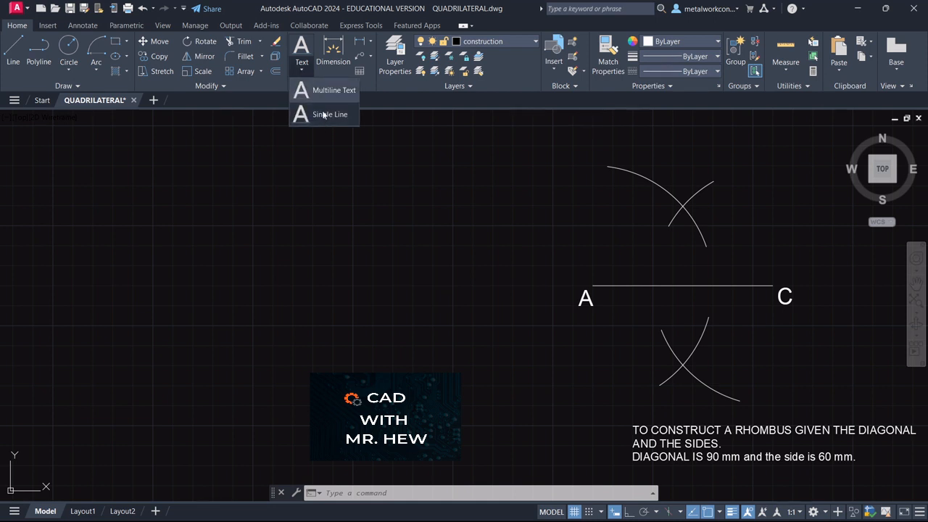
pyautogui.click(327, 116)
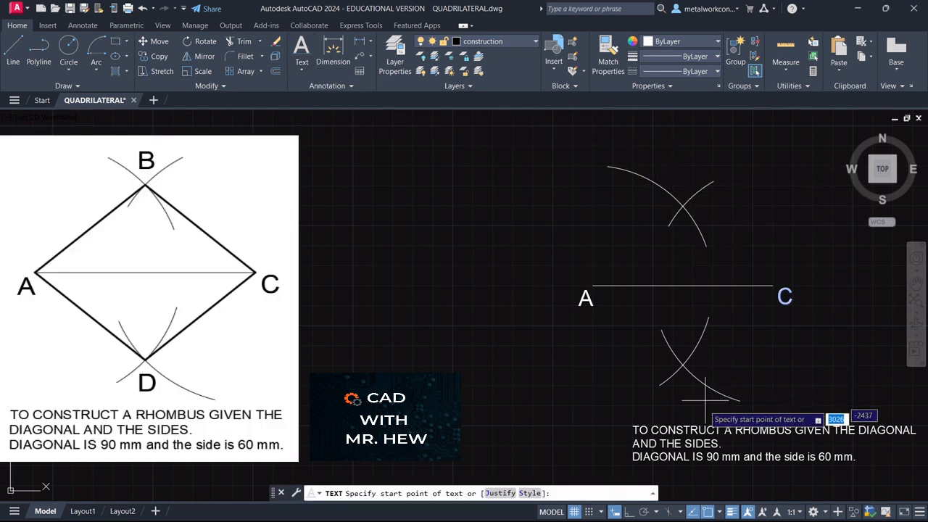
pyautogui.click(707, 512)
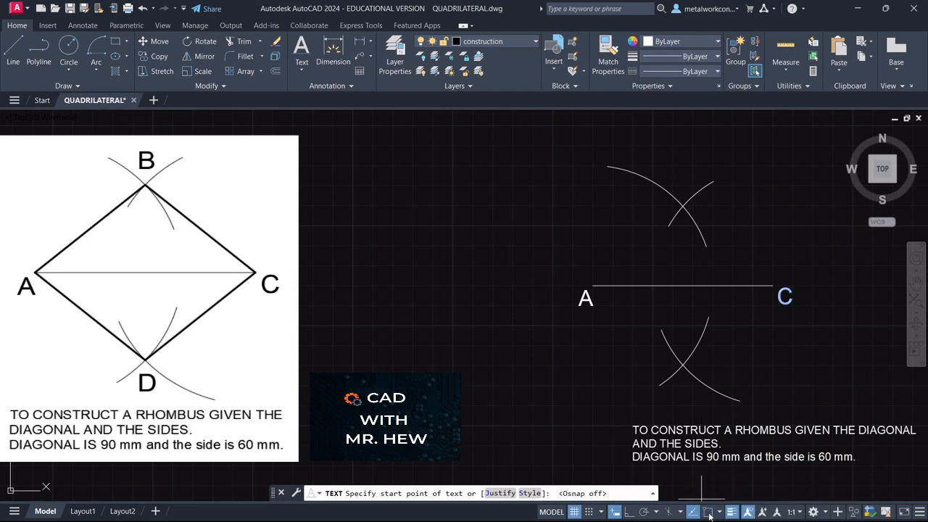
pyautogui.click(677, 192)
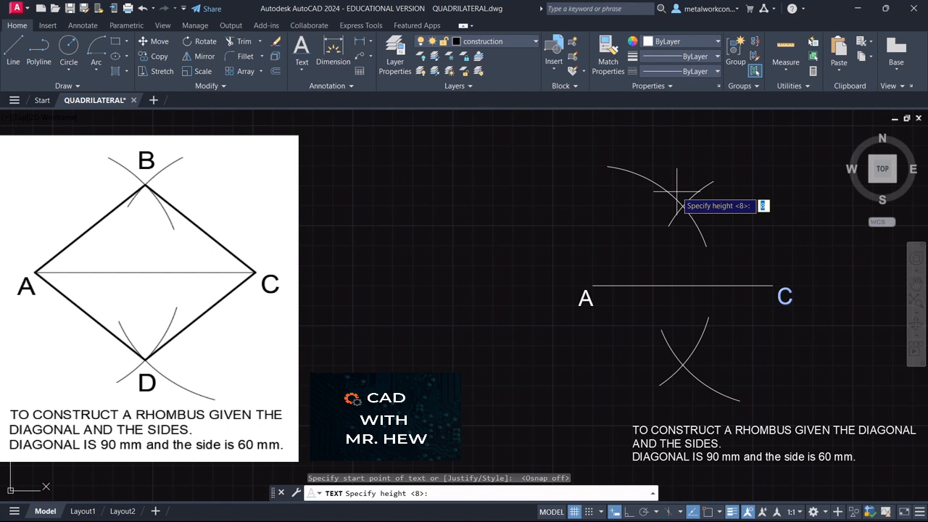
pyautogui.press('Return')
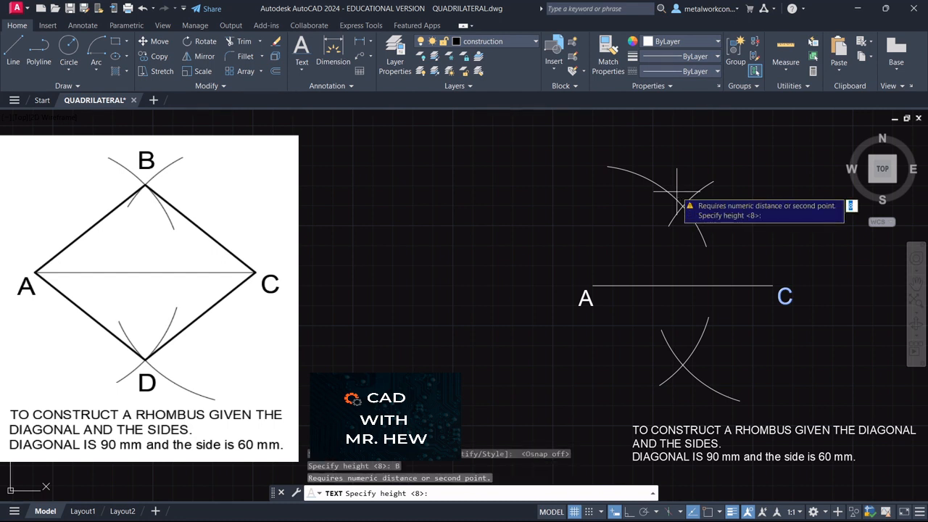
pyautogui.write('8')
pyautogui.press('Return')
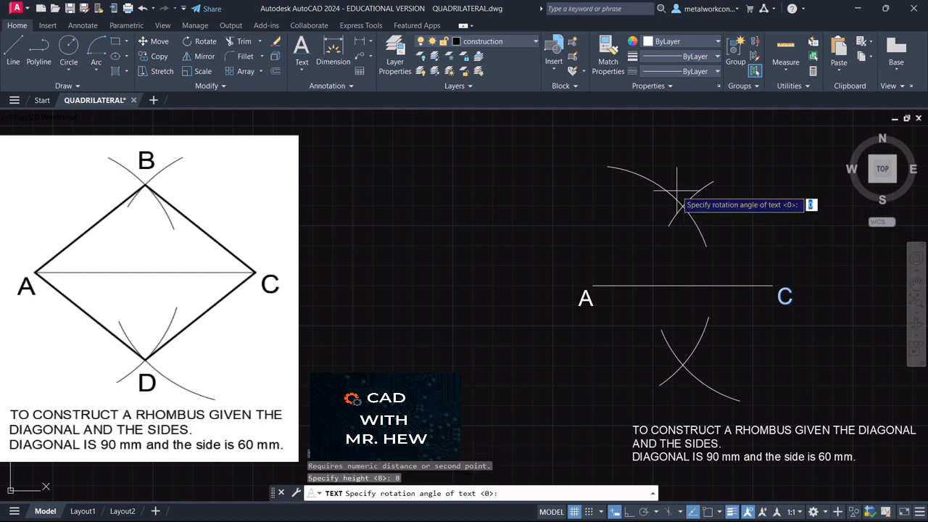
pyautogui.press('Return')
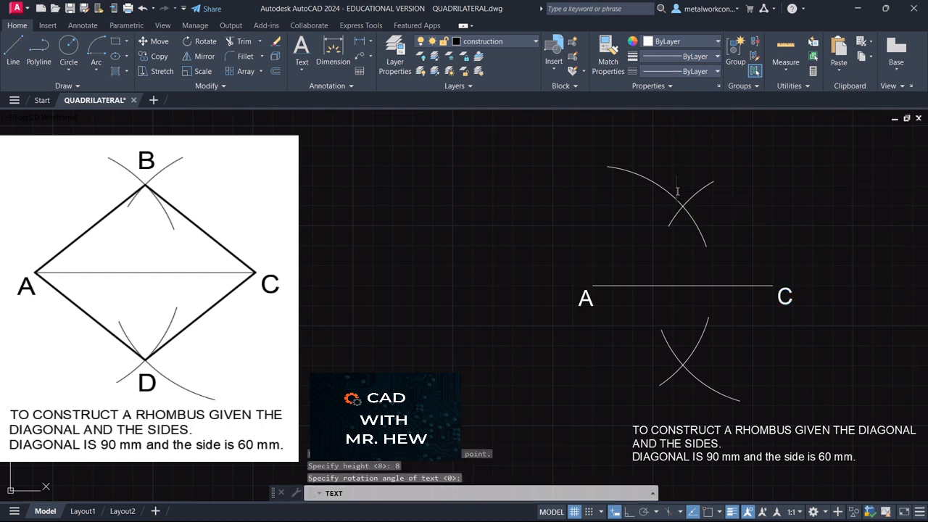
pyautogui.write('B')
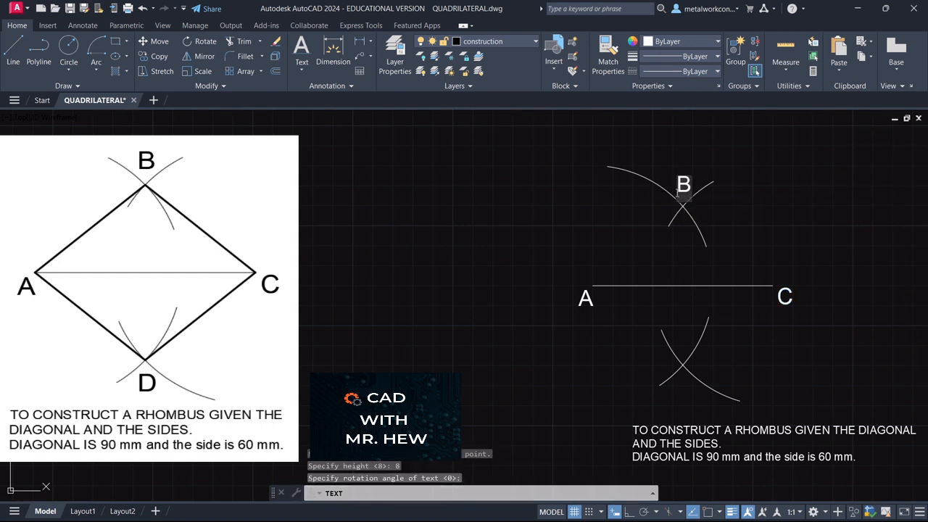
# Add the label D at the lower arc intersection and finish the text.
pyautogui.click(677, 384)
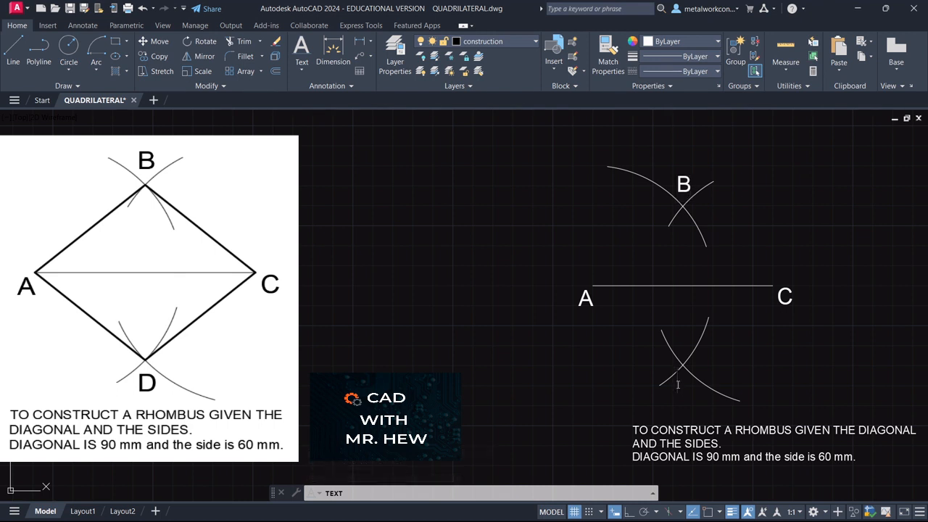
pyautogui.write('D')
pyautogui.press('Return')
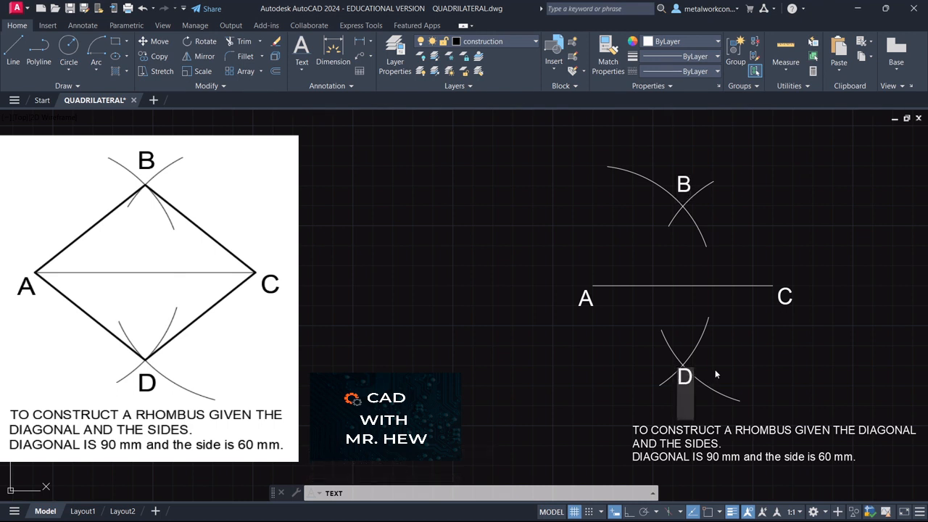
pyautogui.press('Return')
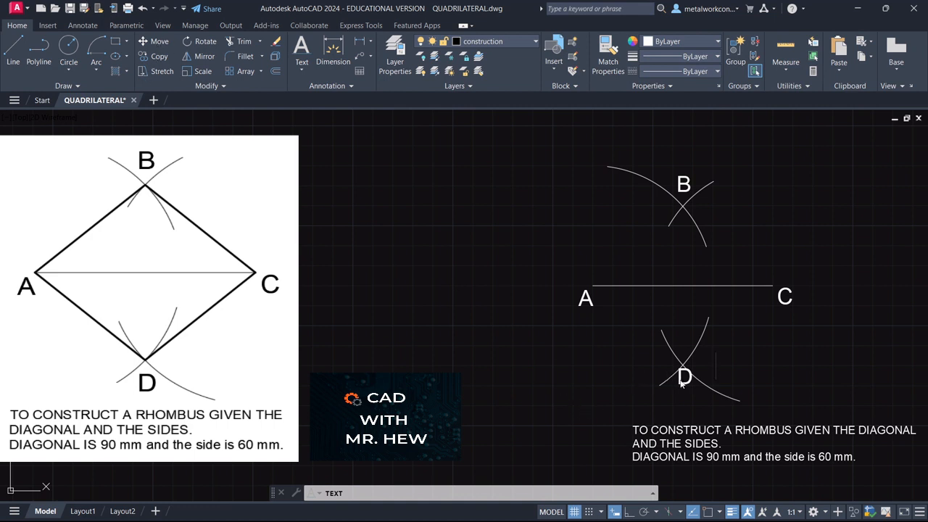
# Move the label D slightly down so it sits clear below the lower arc intersection.
pyautogui.click(155, 41)
pyautogui.click(685, 376)
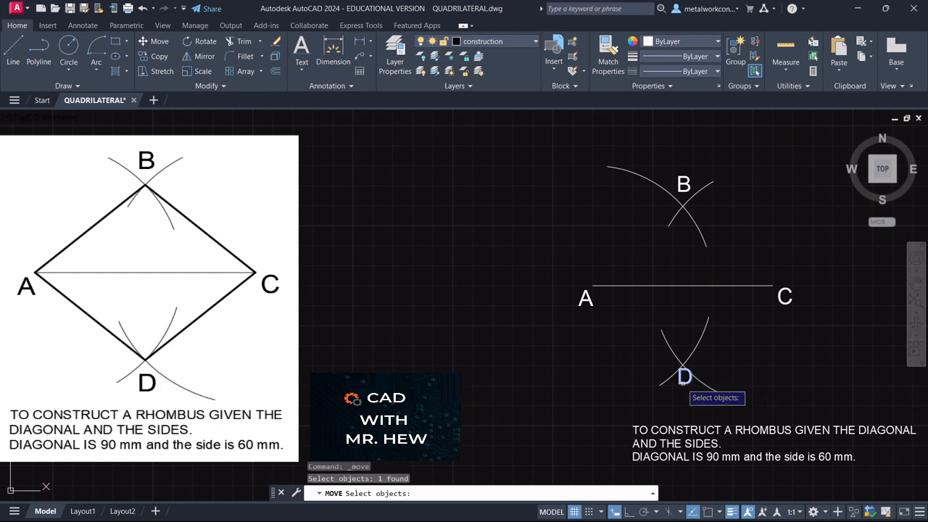
pyautogui.press('Return')
pyautogui.click(685, 377)
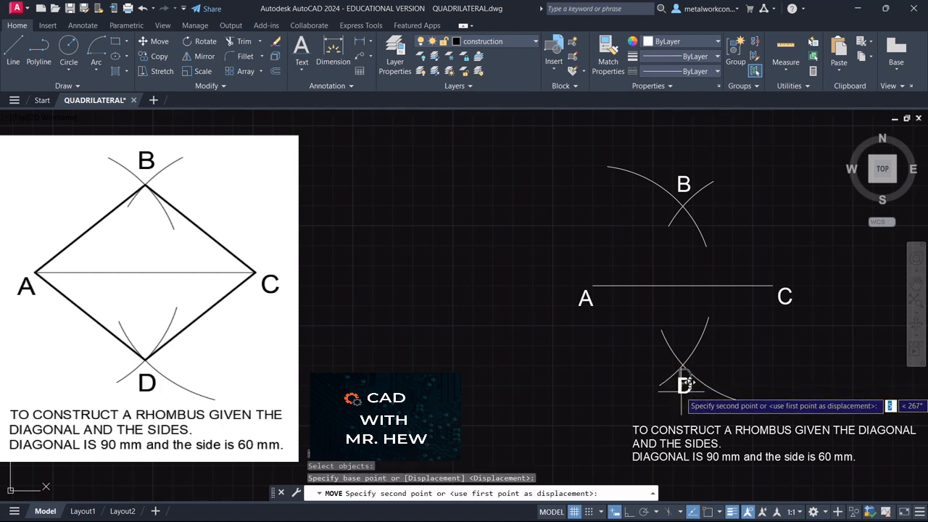
pyautogui.click(691, 383)
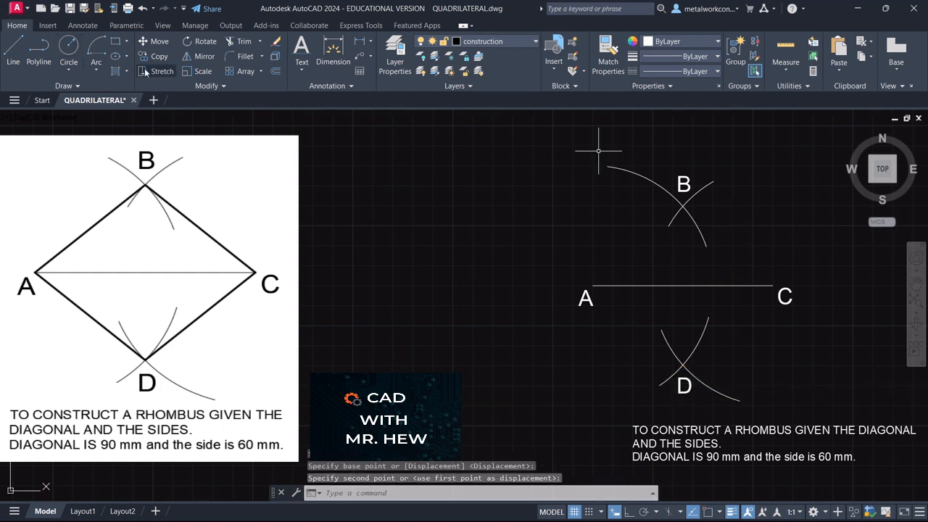
# Turn object snap on and draw the rhombus sides as connected lines from A through B, C and D back to A.
pyautogui.click(11, 48)
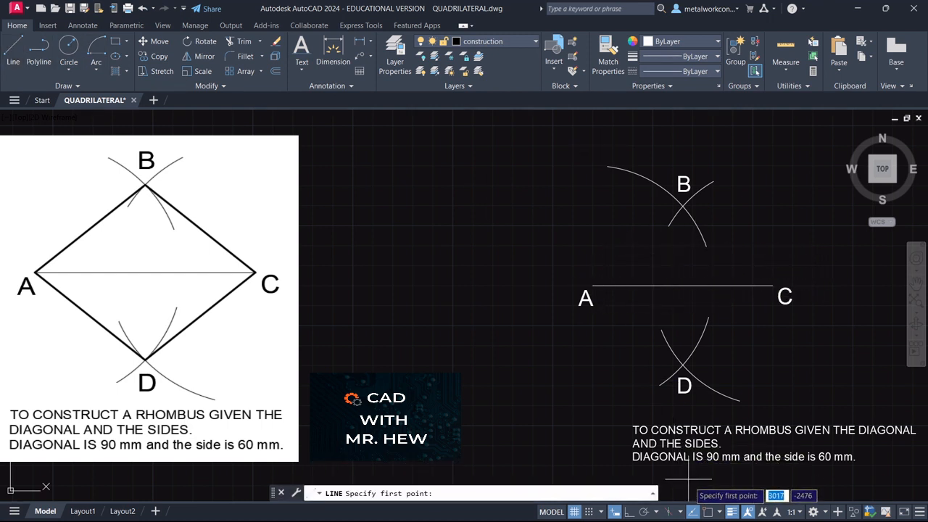
pyautogui.click(707, 512)
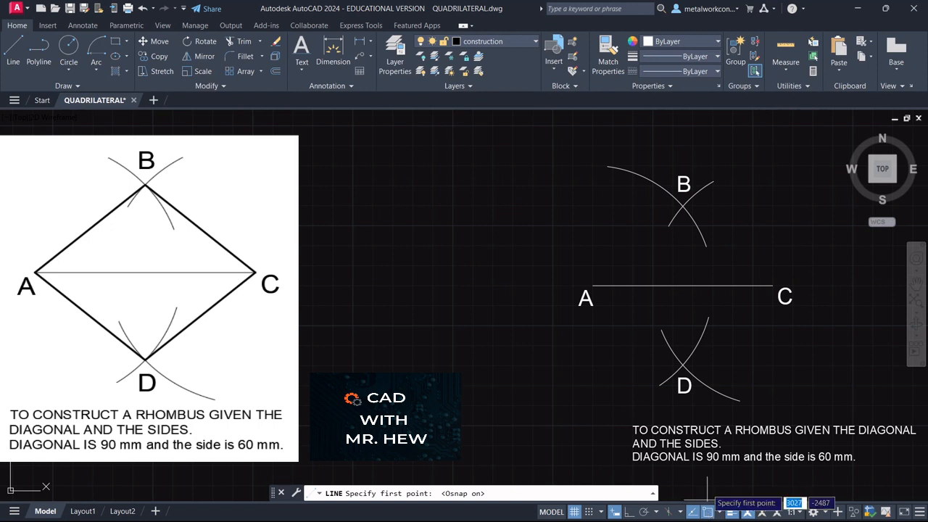
pyautogui.click(594, 286)
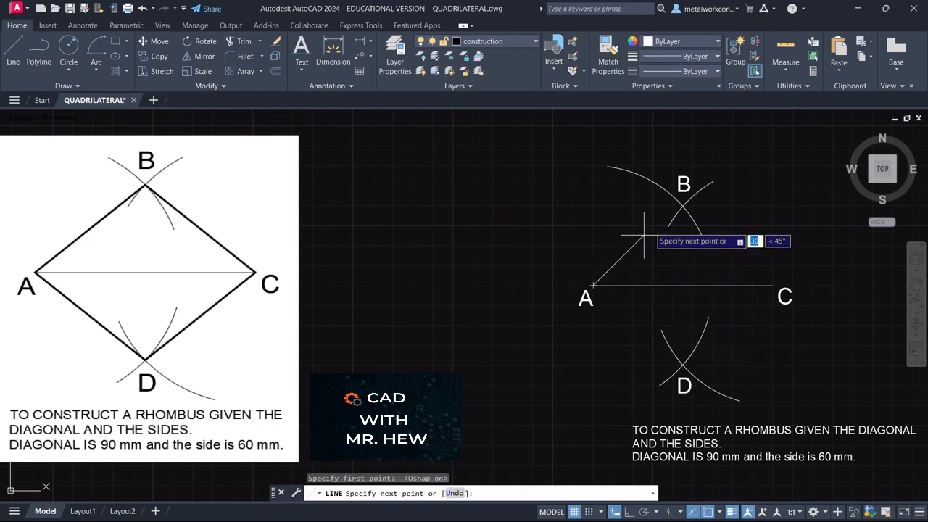
pyautogui.click(682, 207)
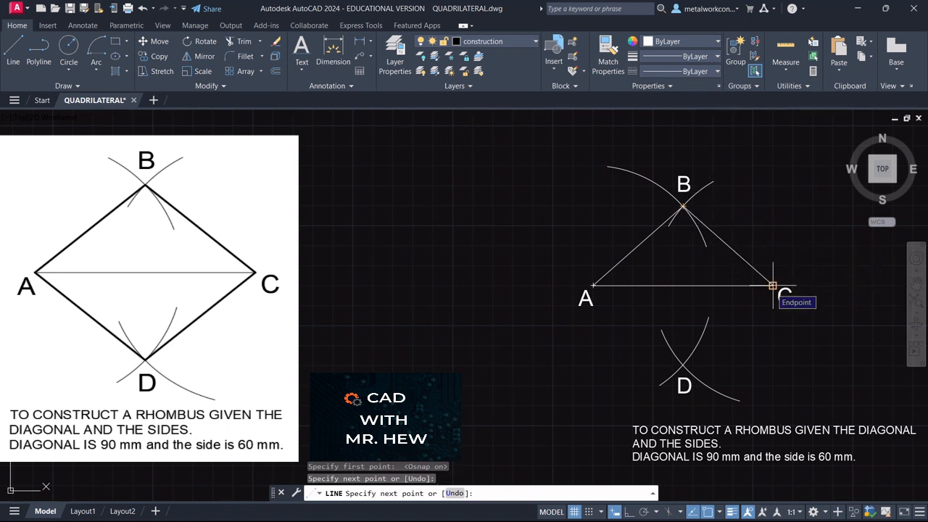
pyautogui.click(772, 286)
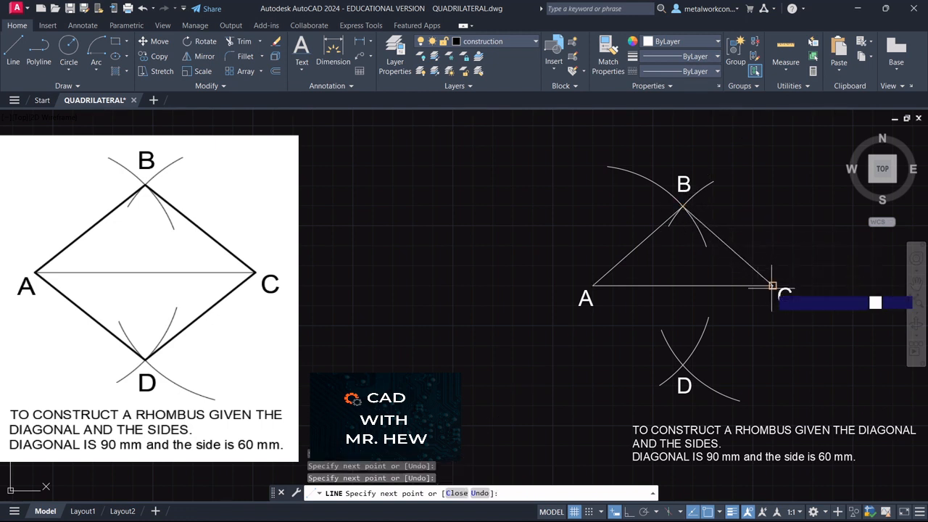
pyautogui.click(682, 362)
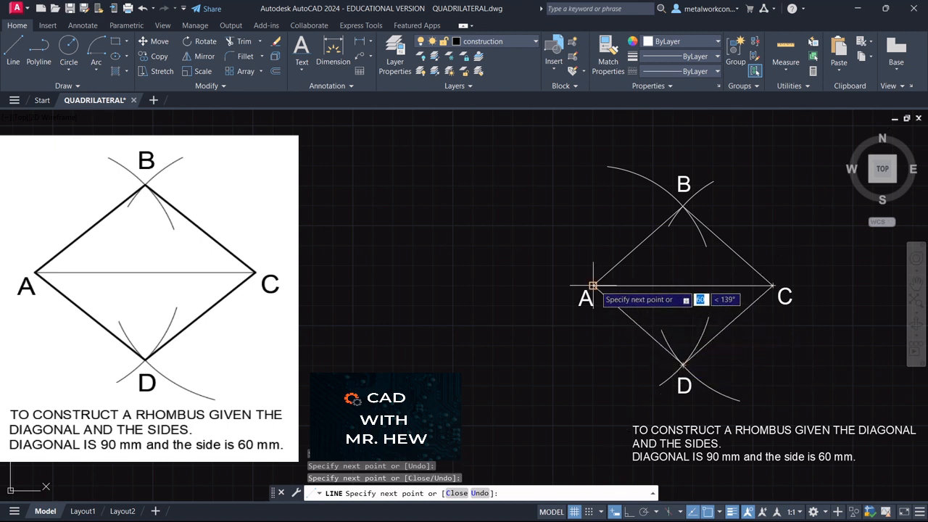
pyautogui.click(592, 285)
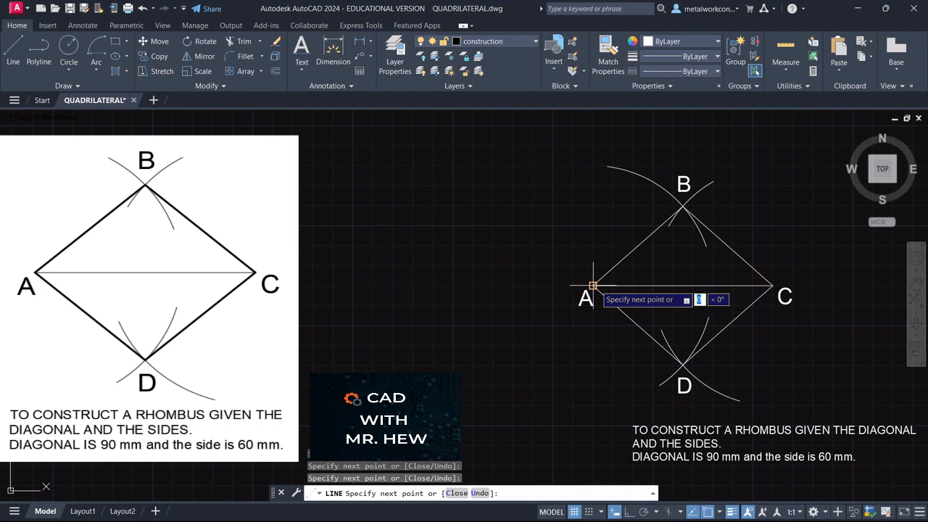
pyautogui.press('Return')
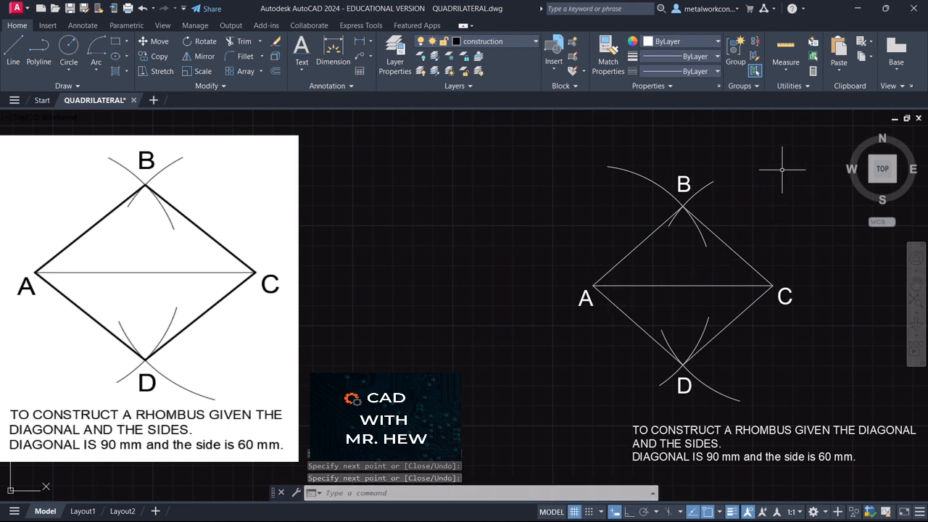
# Move the four rhombus sides to the outline layer and clear the selection.
pyautogui.click(620, 261)
pyautogui.click(620, 262)
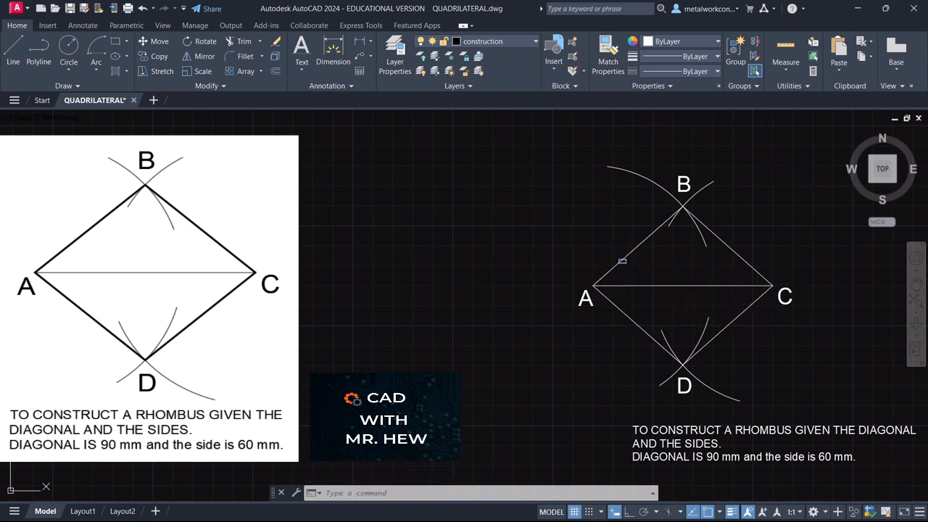
pyautogui.click(628, 313)
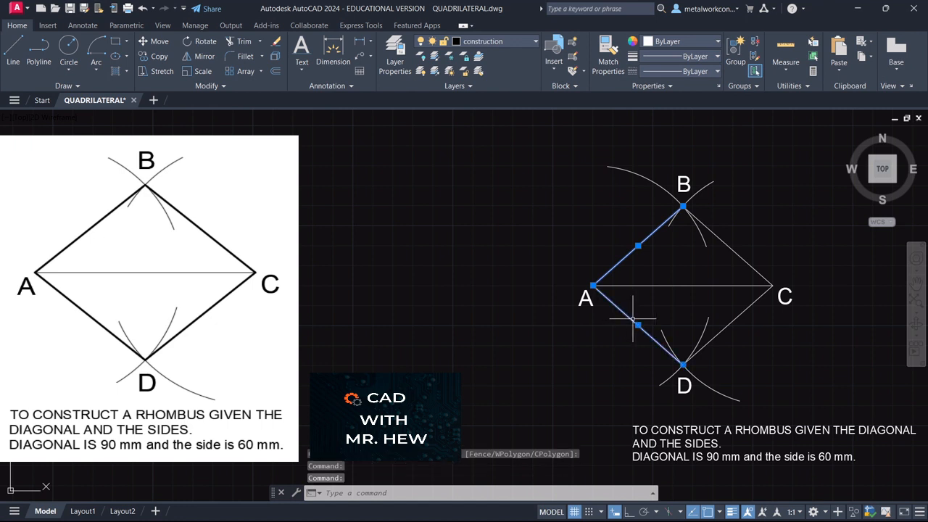
pyautogui.click(732, 319)
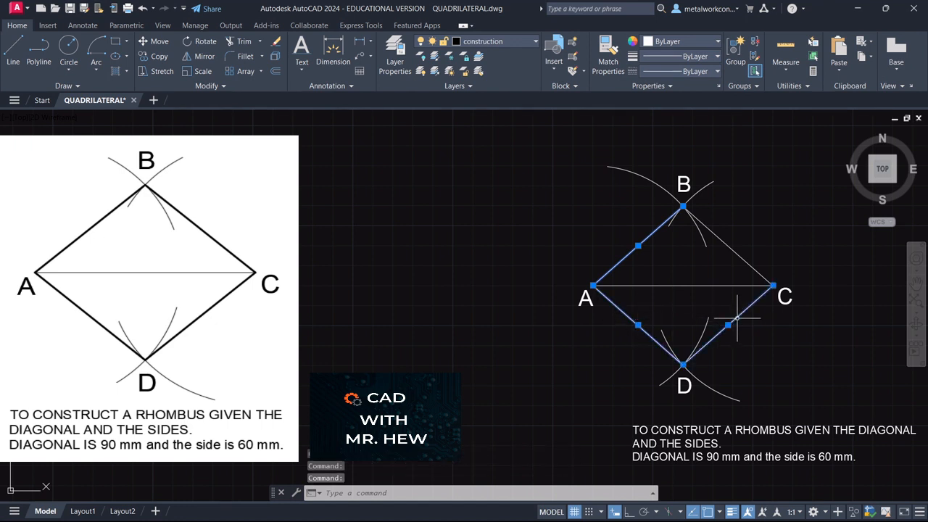
pyautogui.click(734, 249)
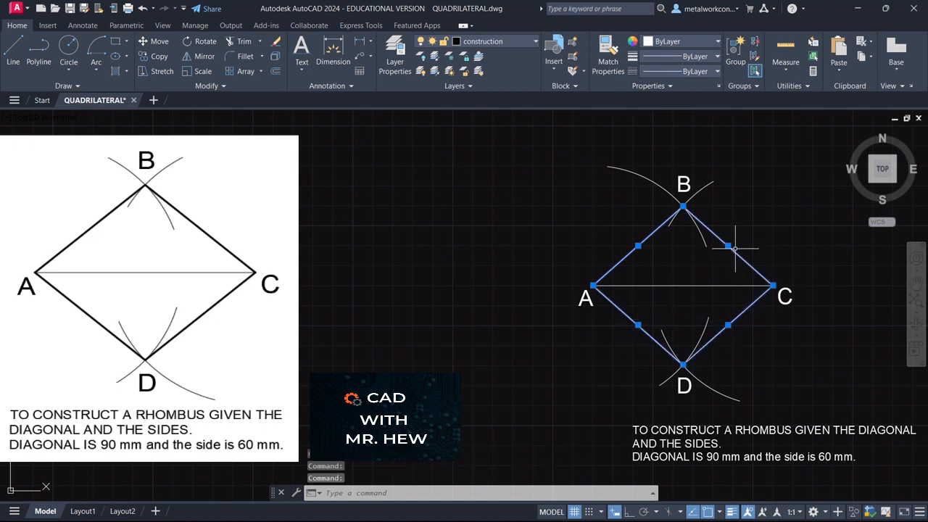
pyautogui.click(514, 41)
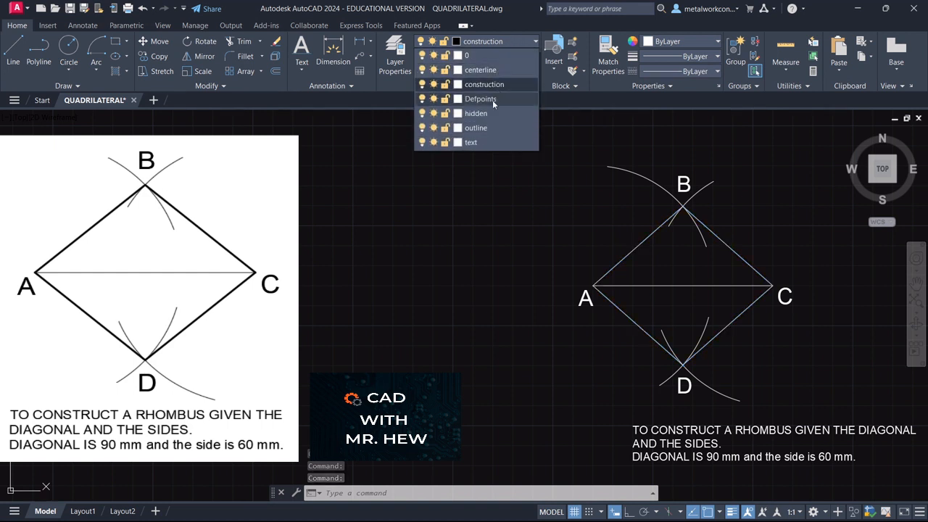
pyautogui.click(476, 128)
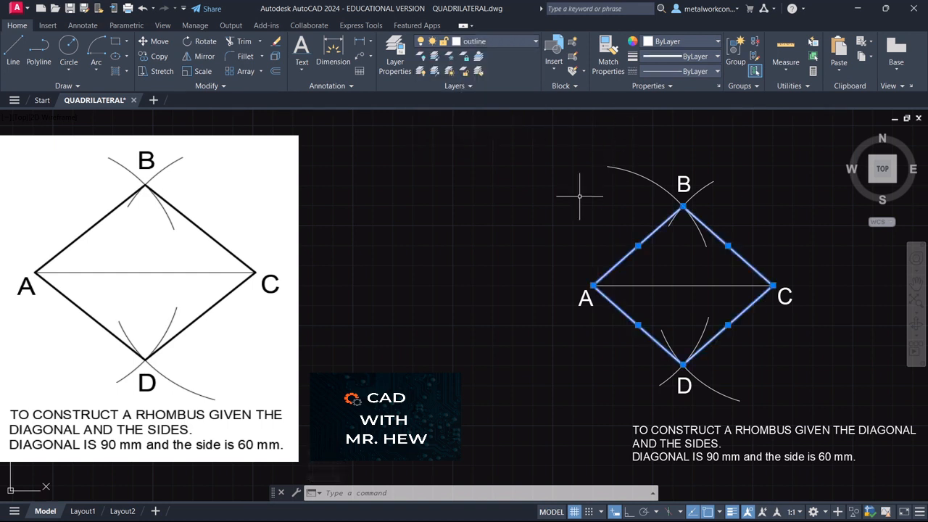
pyautogui.click(519, 202)
pyautogui.press('Escape')
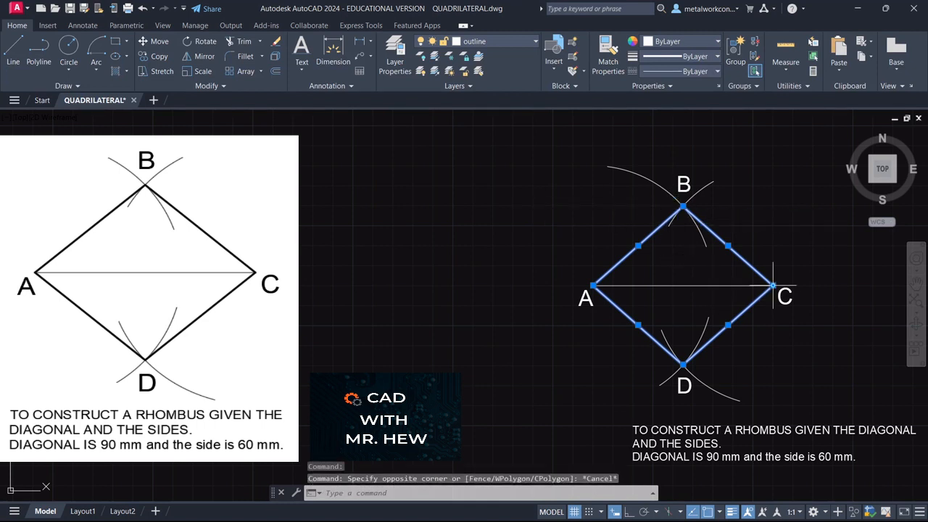
pyautogui.press('Escape')
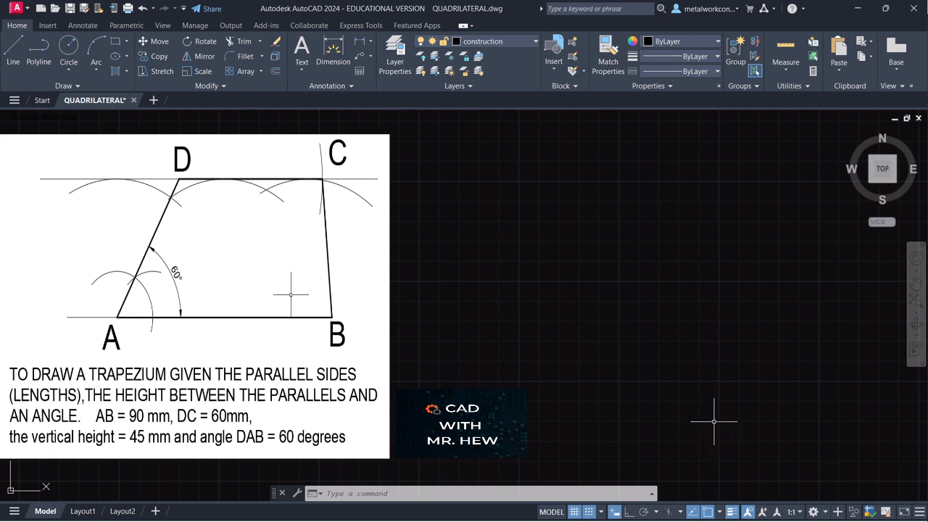
# Make the text layer current and define a wide multiline text box in the empty area, with text height 4.
pyautogui.click(511, 40)
pyautogui.click(487, 145)
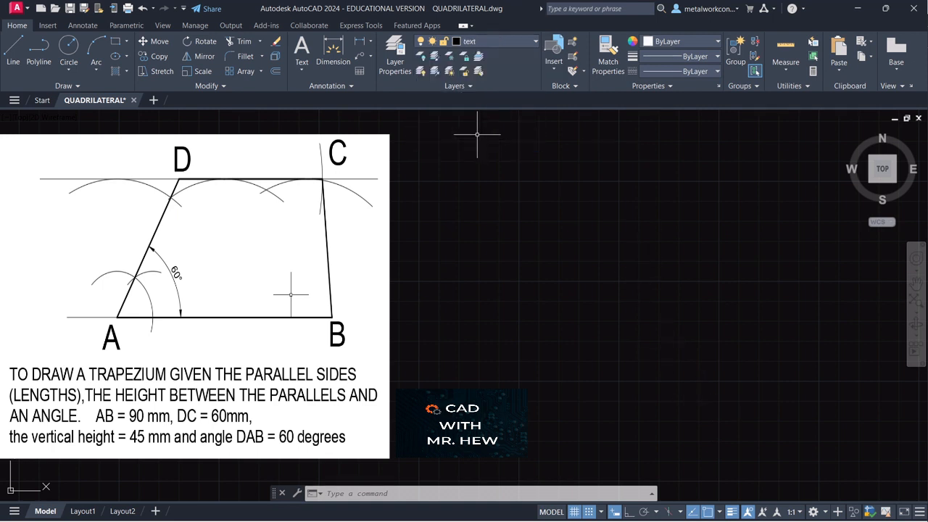
pyautogui.click(298, 69)
pyautogui.click(301, 88)
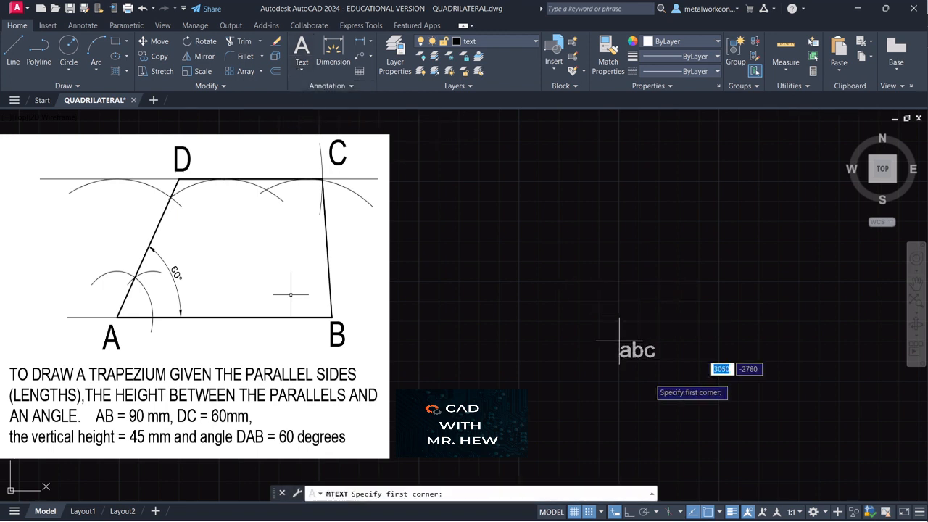
pyautogui.click(560, 382)
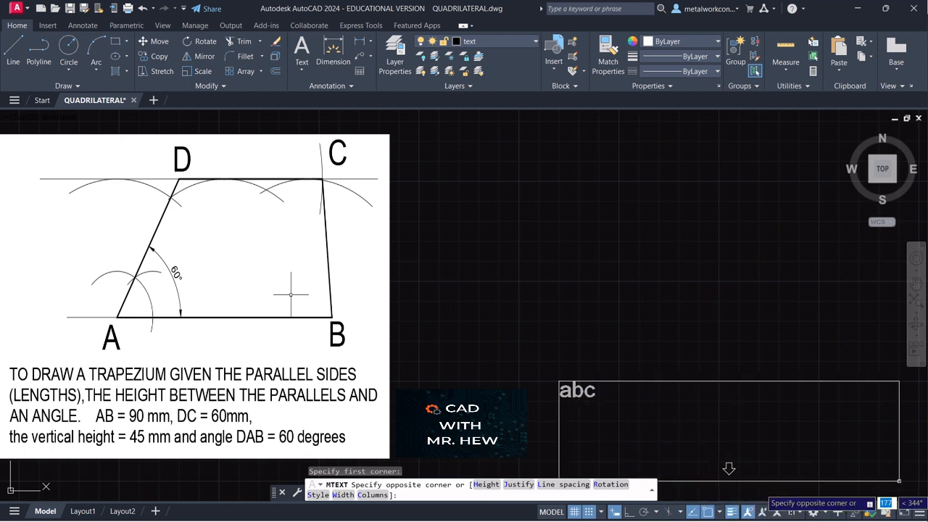
pyautogui.click(912, 482)
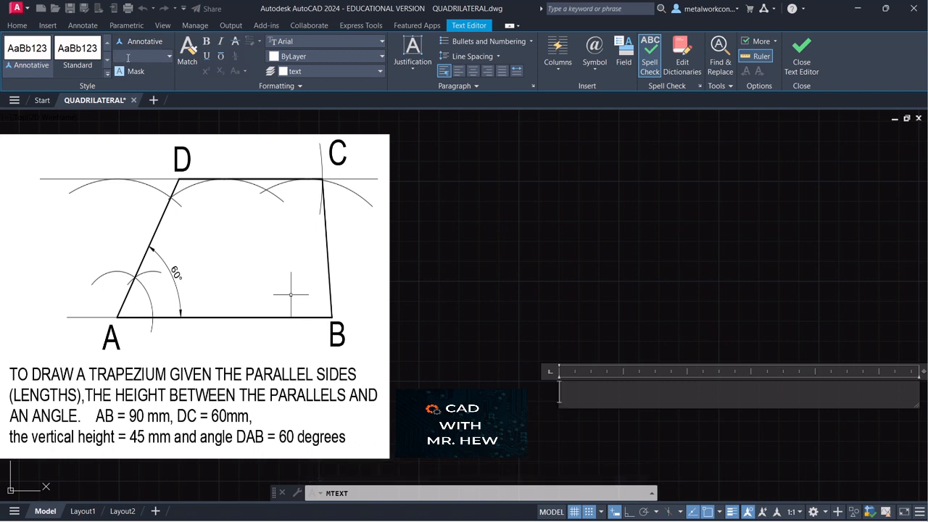
pyautogui.press('Return')
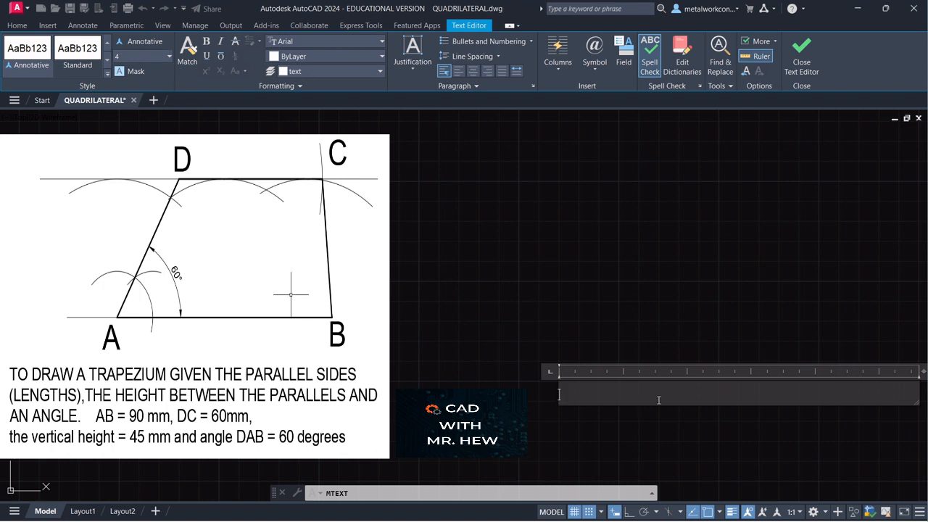
# Enter the trapezium note on parallel sides, height and angle, ending "AB = 90 mm, DC = 60mm and angle DAB = 60 degrees".
pyautogui.write('TO DRAW A TRAPEZIUM GIVEN THE PARALLEL SIDES (LENGTHS), THE HEIGHT BETWEEN THE PARALLELS AND AN ANGLE. AB = 90 mm, DC = 60mm and angle DAB = 60 degree')
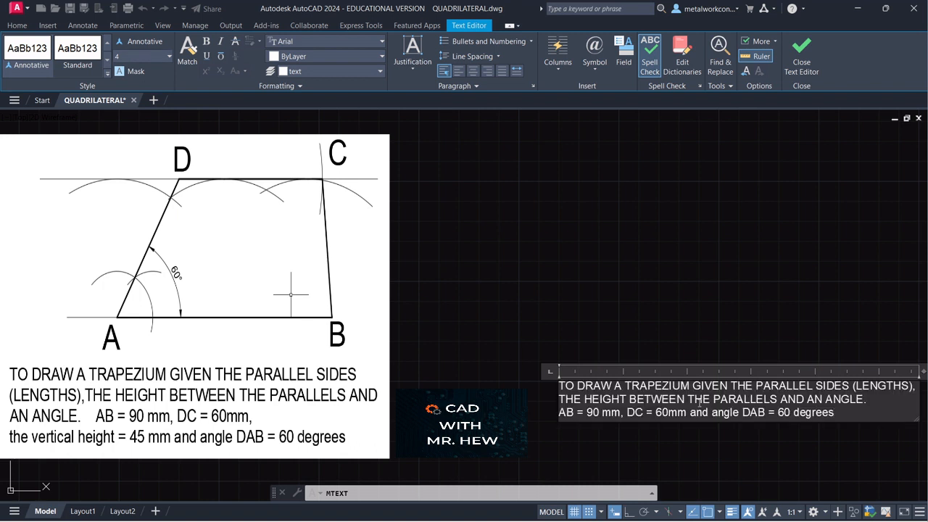
pyautogui.click(788, 443)
pyautogui.moveTo(793, 305); pyautogui.dragTo(793, 331, button='middle')
pyautogui.press('Escape')
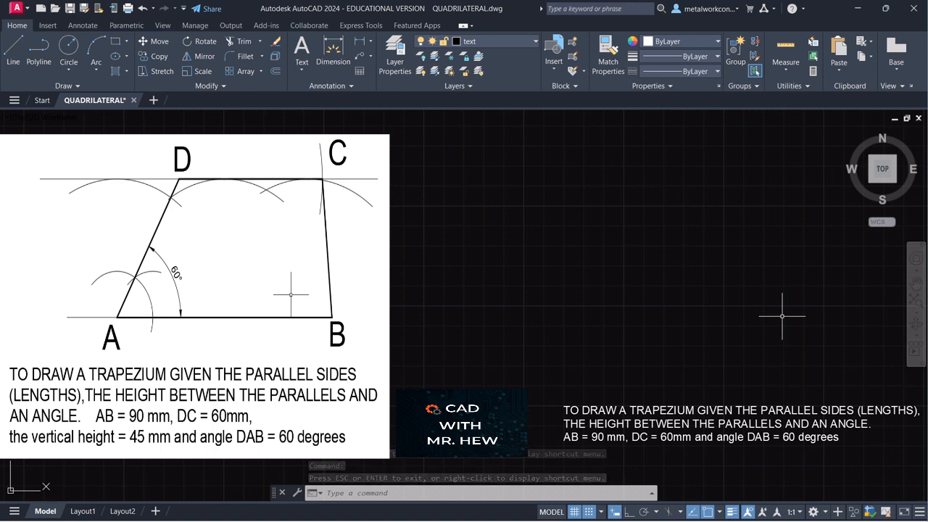
# On the construction layer with ortho on, draw a 90 mm horizontal base line above the trapezium note.
pyautogui.click(523, 42)
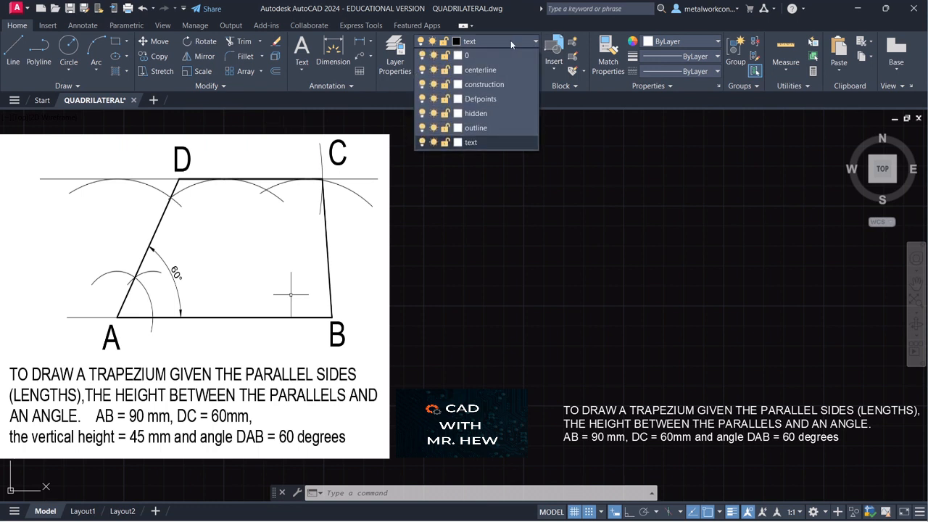
pyautogui.click(504, 84)
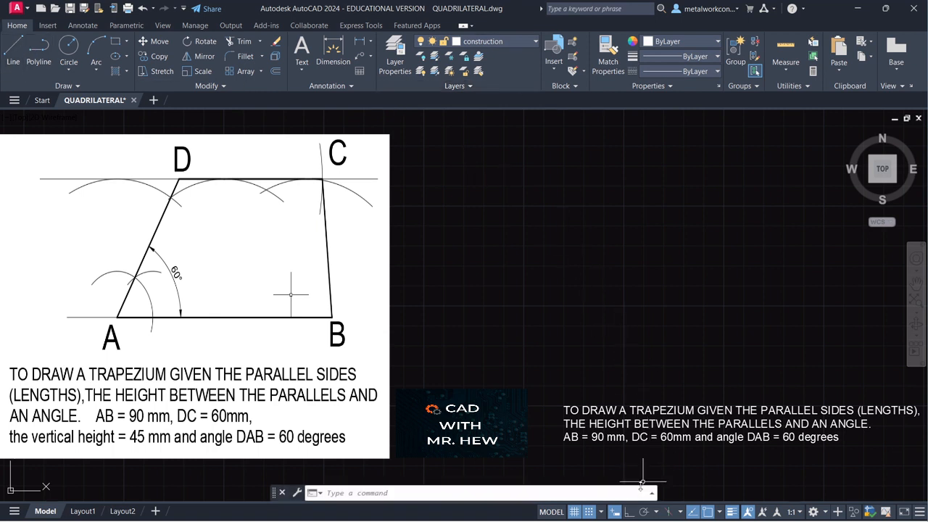
pyautogui.click(629, 514)
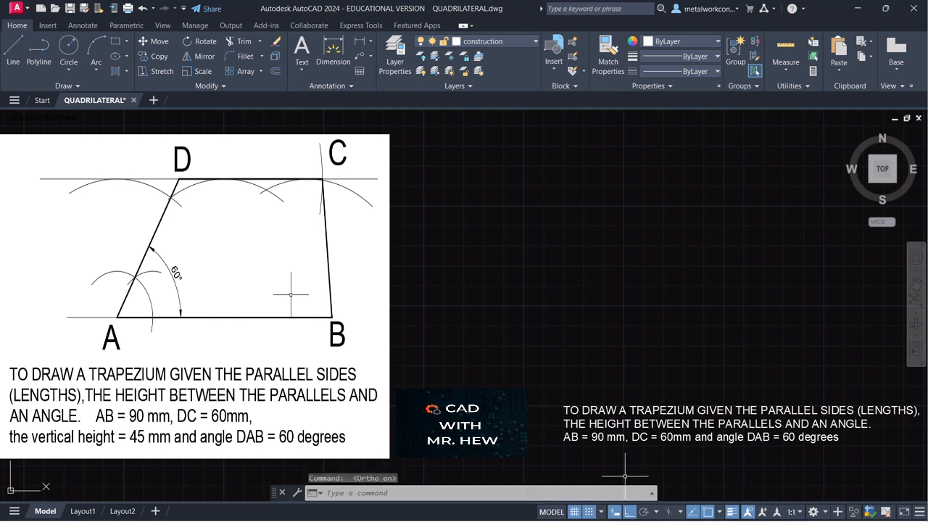
pyautogui.click(13, 54)
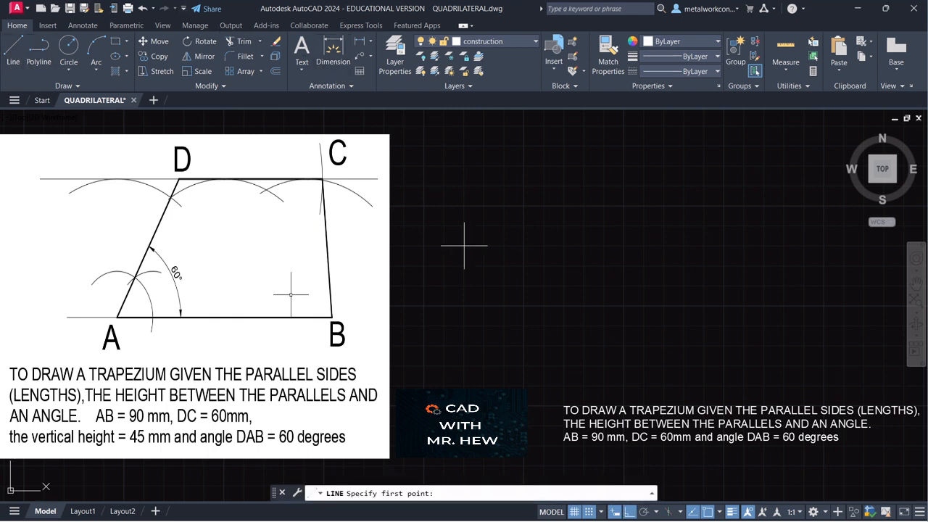
pyautogui.click(565, 345)
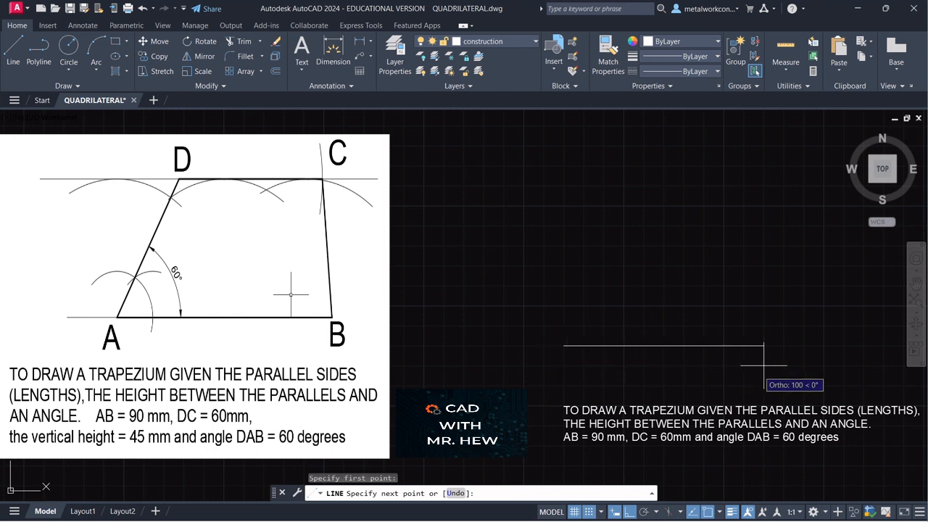
pyautogui.write('90')
pyautogui.press('Return')
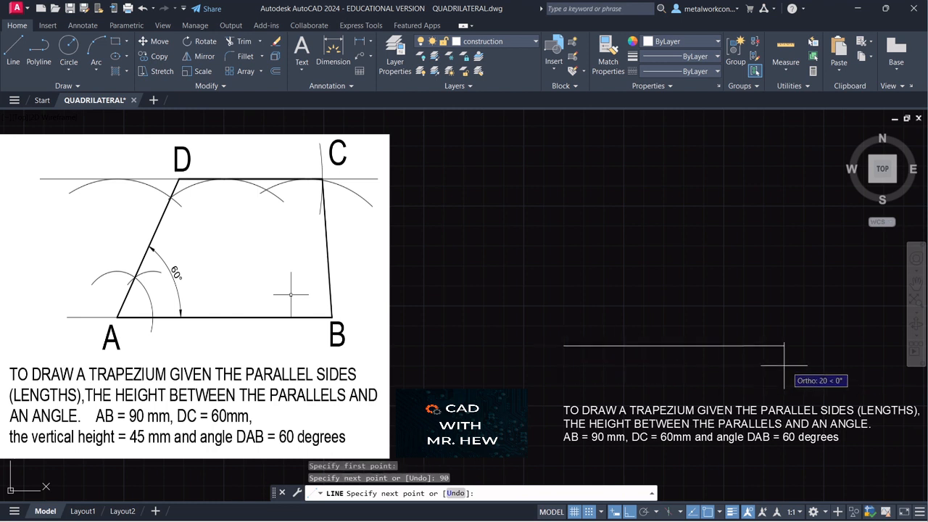
pyautogui.press('Return')
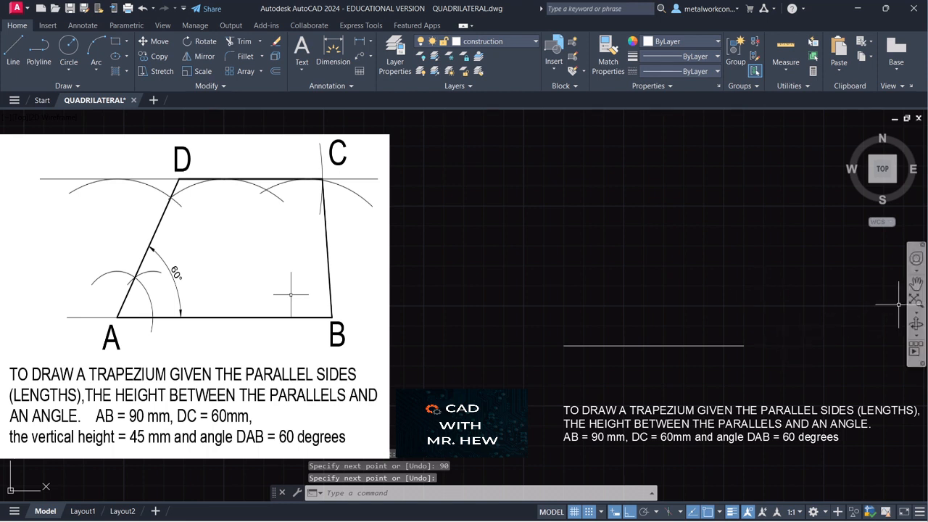
# On the text layer with snap off, label the base line's ends A and B just below it, using single-line text of height 8 and rotation 0.
pyautogui.click(916, 284)
pyautogui.moveTo(739, 317)
pyautogui.mouseDown()
pyautogui.moveTo(750, 317)
pyautogui.moveTo(738, 315)
pyautogui.mouseUp()
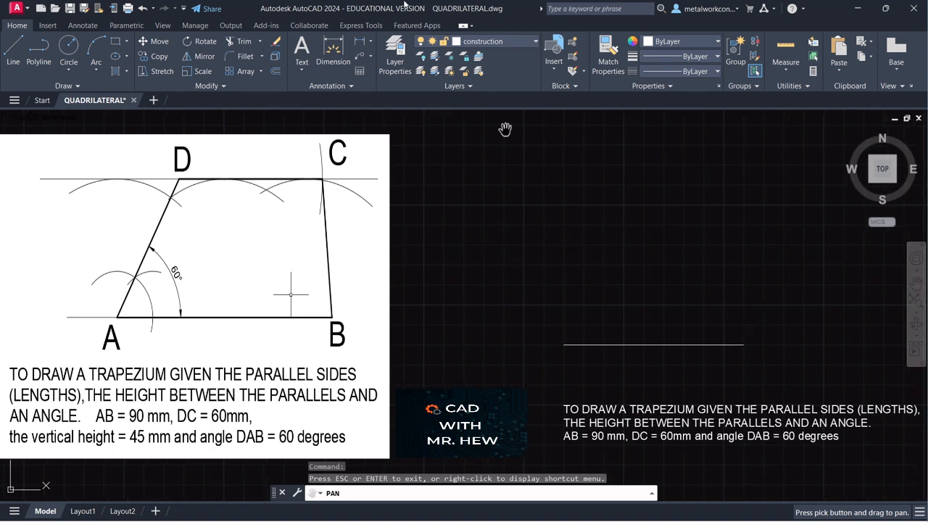
pyautogui.click(481, 44)
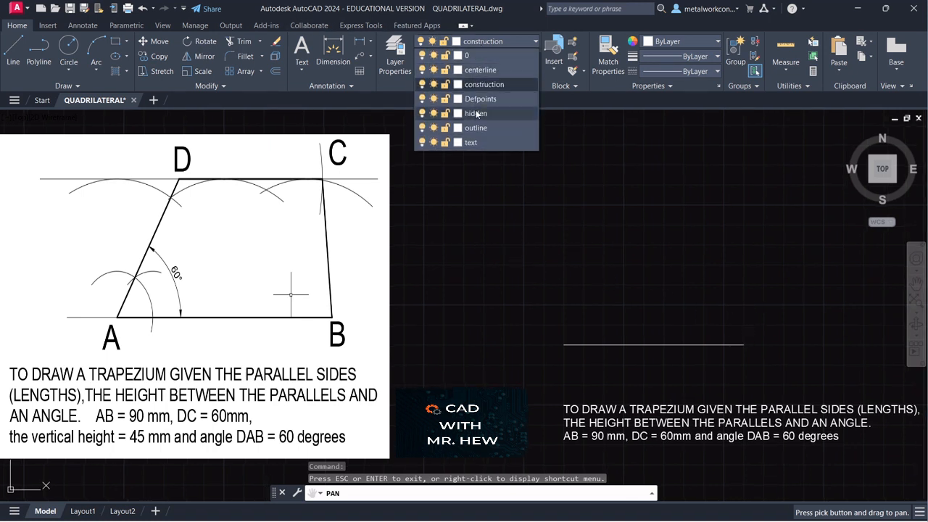
pyautogui.click(471, 142)
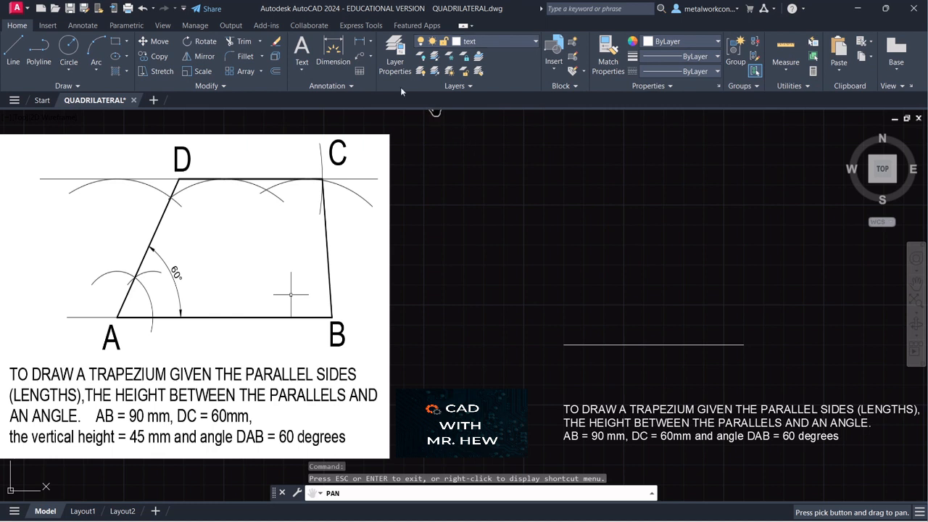
pyautogui.click(303, 74)
pyautogui.click(323, 114)
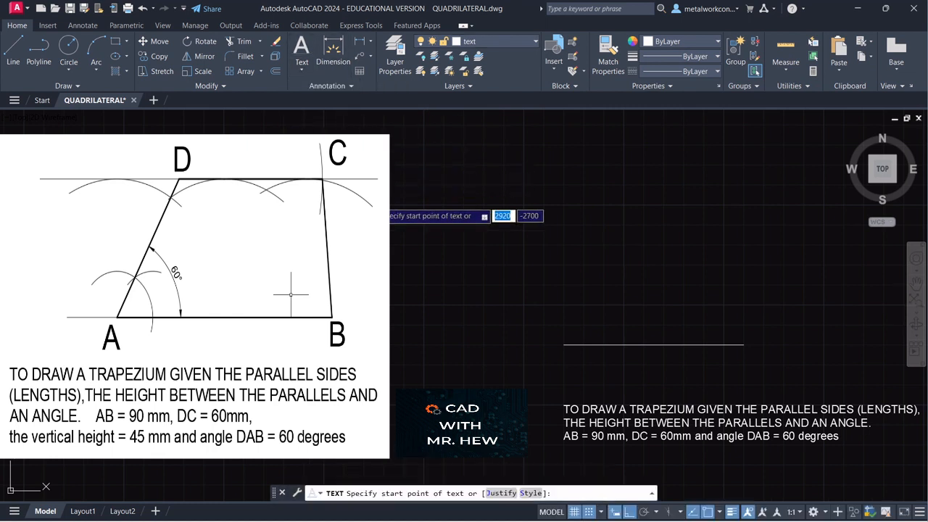
pyautogui.click(589, 512)
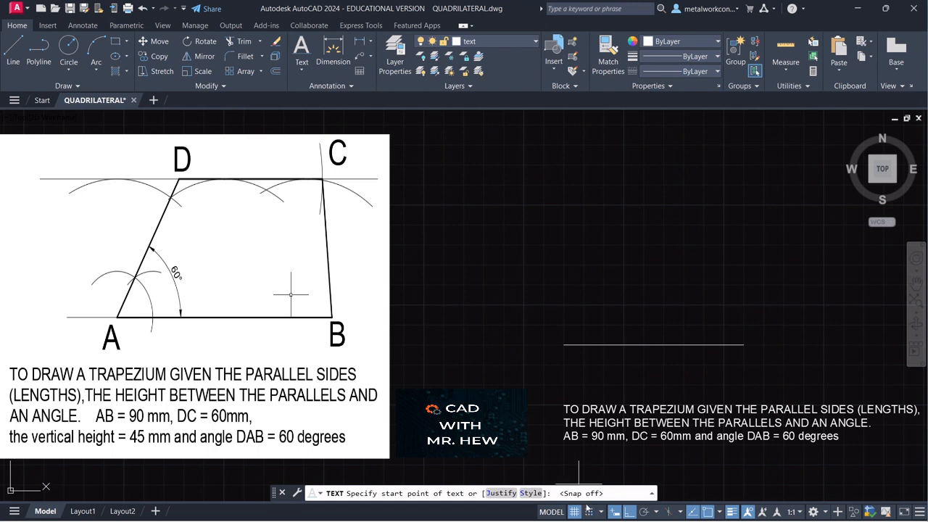
pyautogui.click(552, 366)
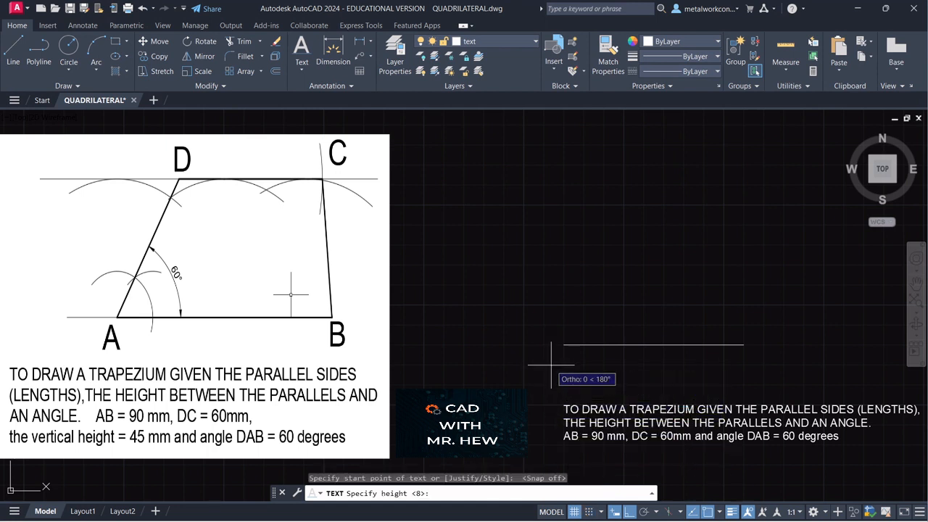
pyautogui.press('Return')
pyautogui.press('Return')
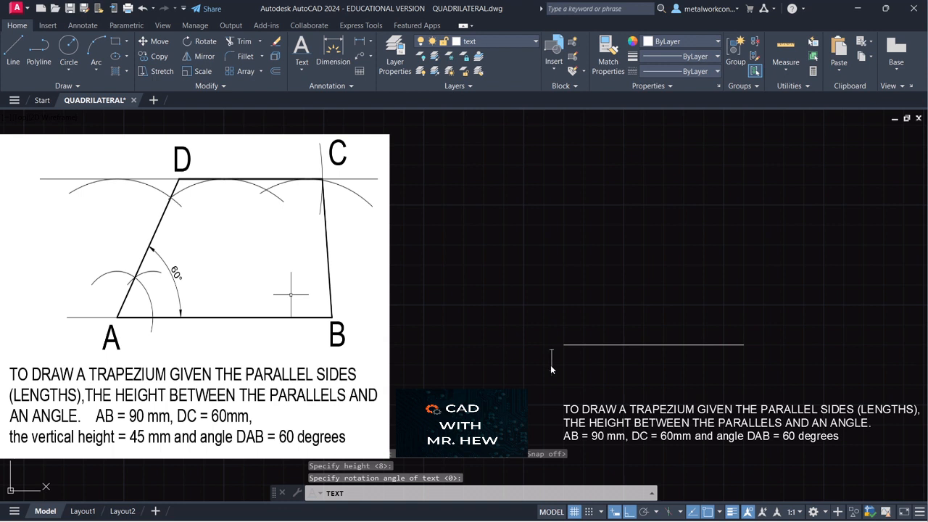
pyautogui.click(742, 364)
pyautogui.write('B')
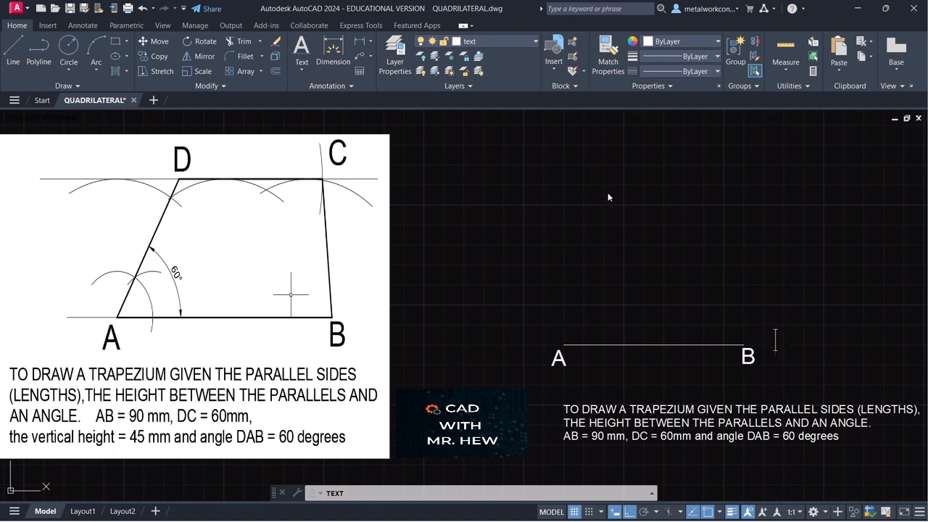
pyautogui.scroll(2, 753, 245)
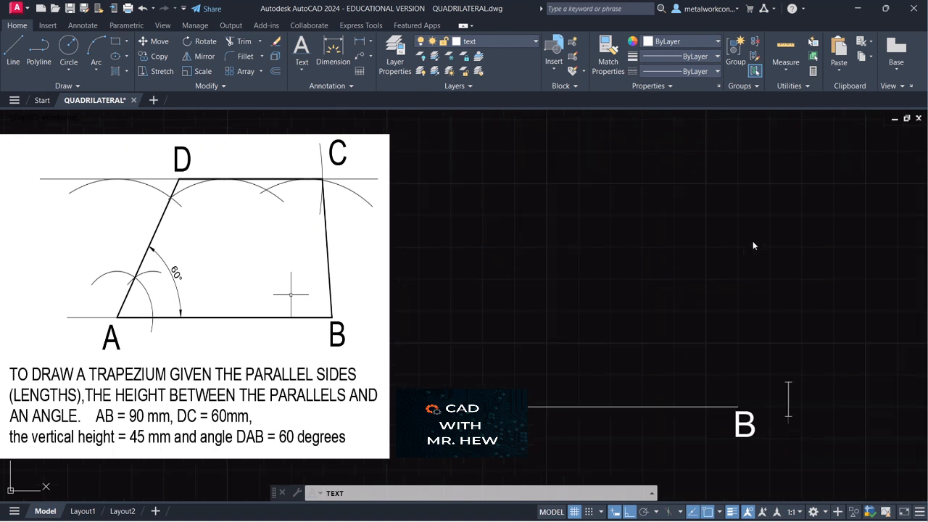
pyautogui.scroll(-2, 753, 241)
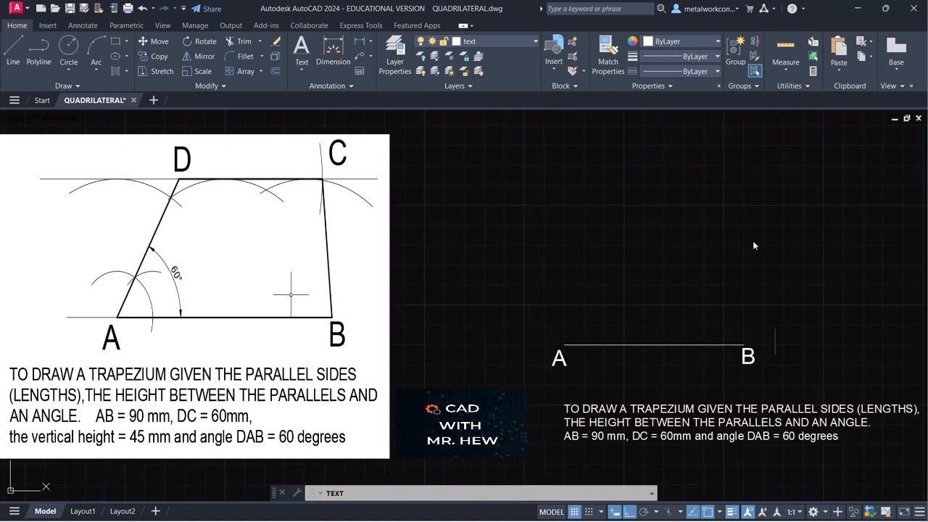
# Open the trapezium note for editing and insert ", the" in lower case after "DC = 60mm".
pyautogui.click(917, 283)
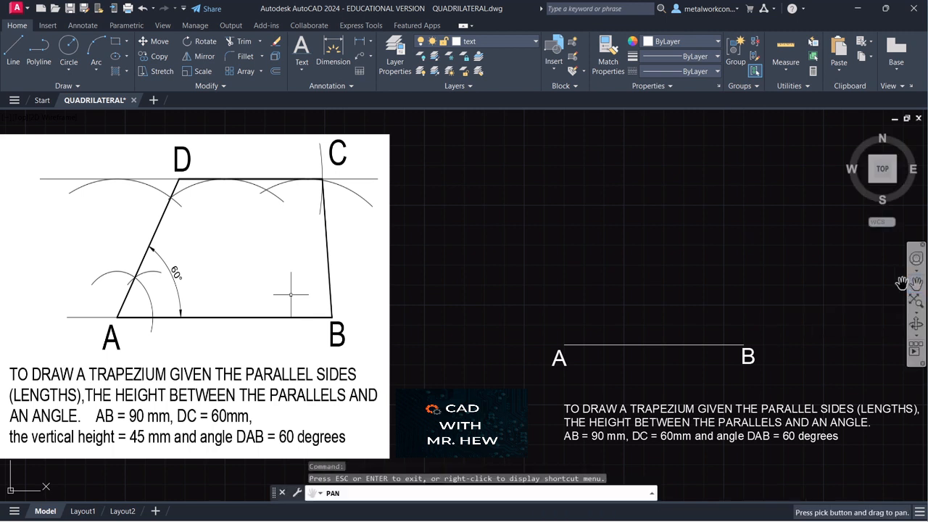
pyautogui.moveTo(802, 315)
pyautogui.mouseDown()
pyautogui.moveTo(812, 317)
pyautogui.moveTo(796, 310)
pyautogui.mouseUp()
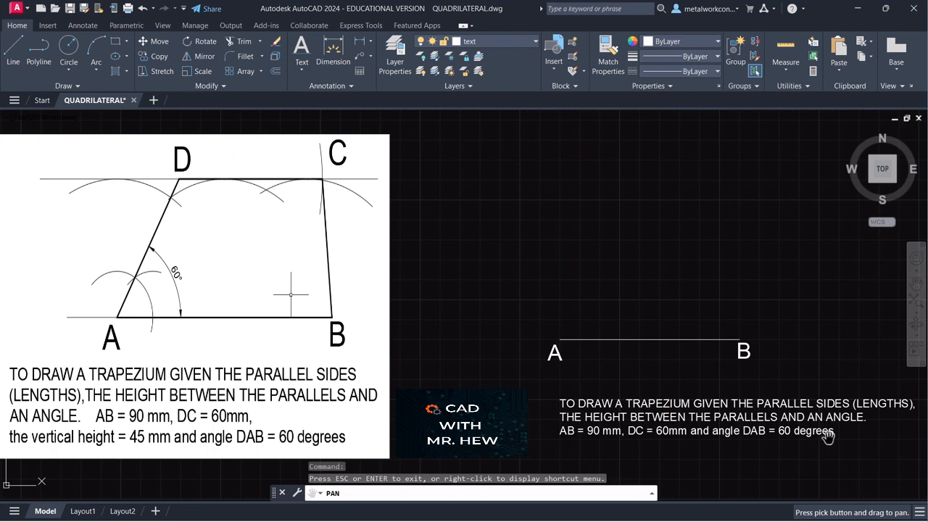
pyautogui.press('Escape')
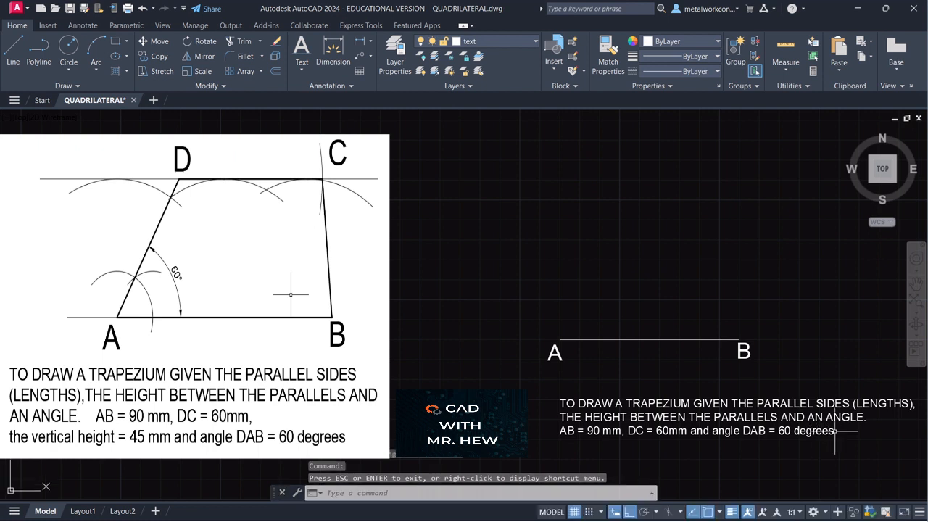
pyautogui.click(690, 430)
pyautogui.click(686, 431)
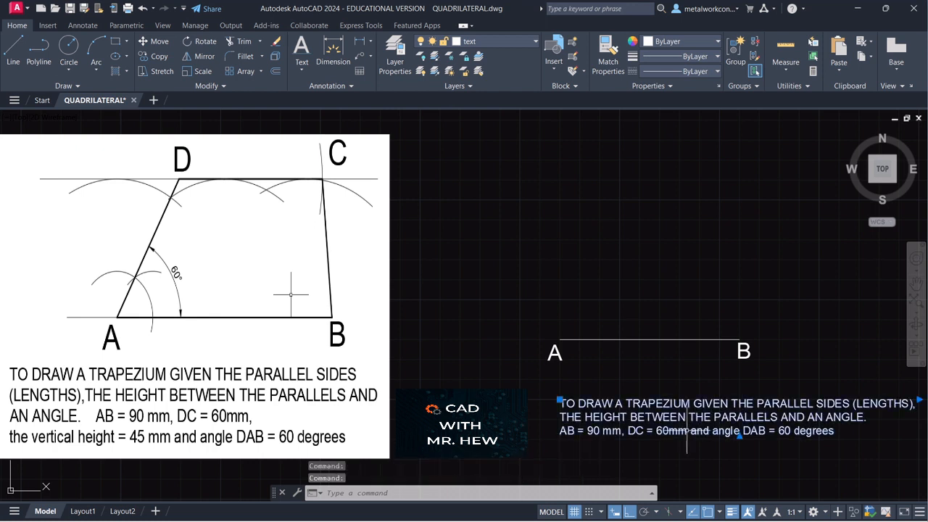
pyautogui.doubleClick(688, 430)
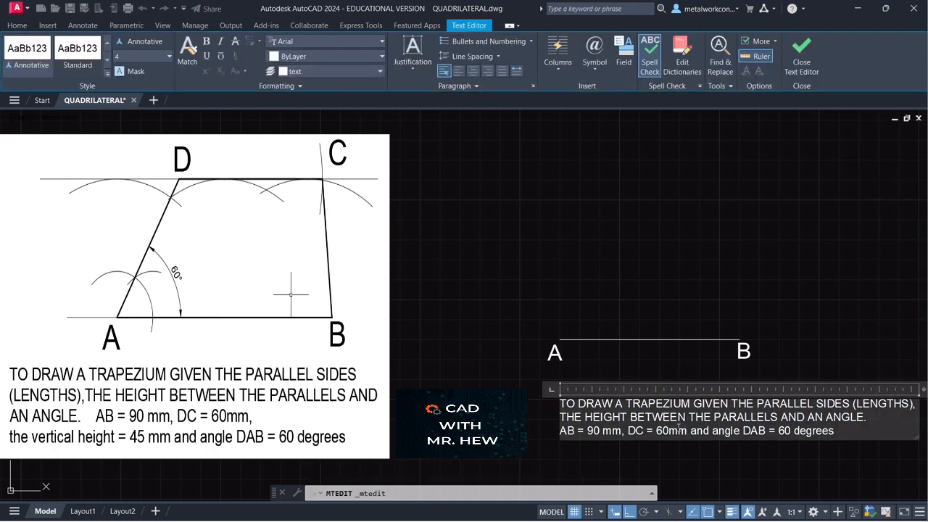
pyautogui.write(', THE')
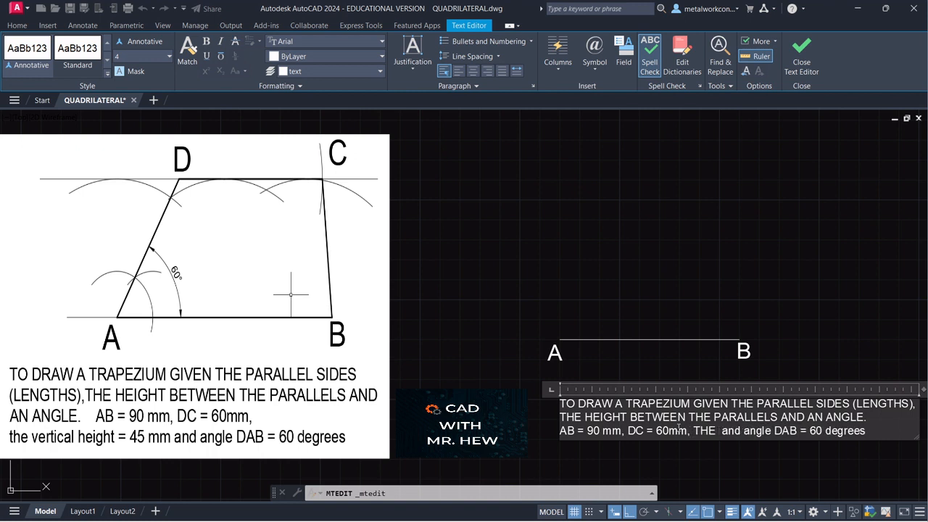
pyautogui.press('BackSpace')
pyautogui.press('BackSpace')
pyautogui.press('BackSpace')
pyautogui.press('BackSpace')
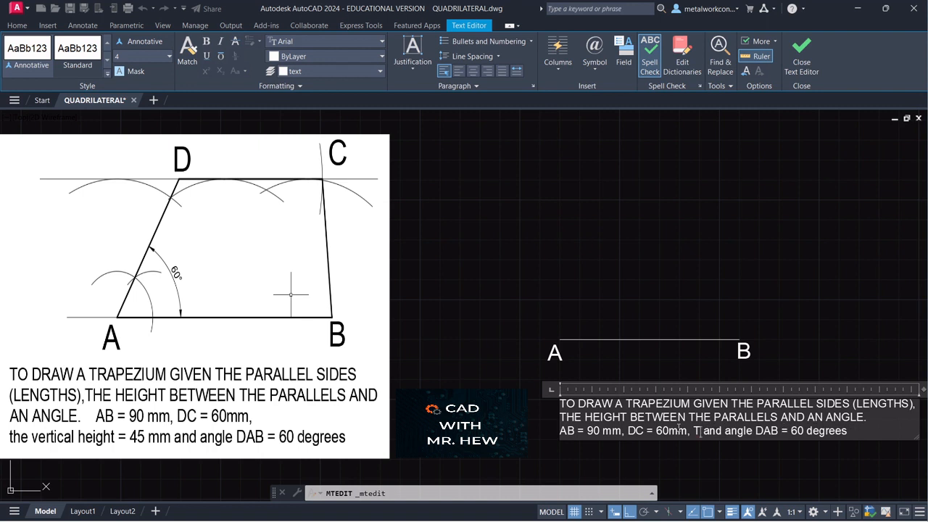
pyautogui.write('the ')
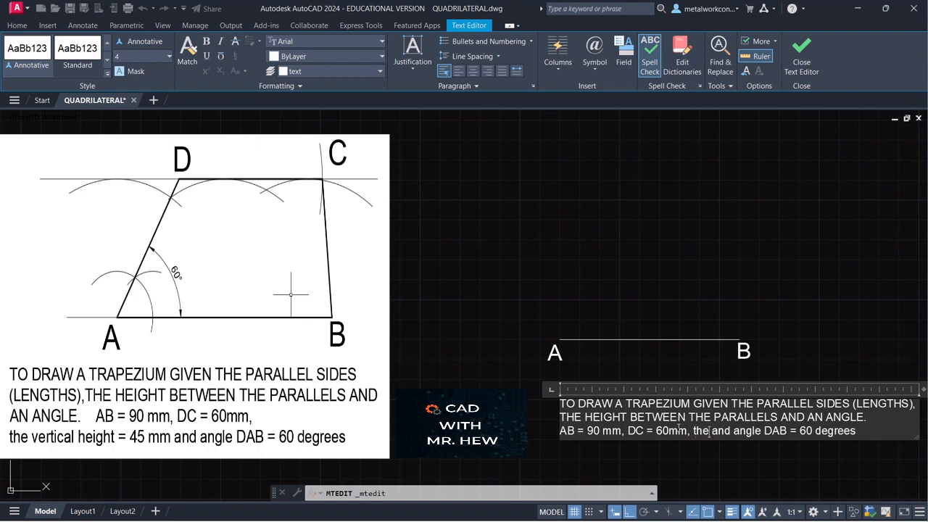
# Continue the inserted text with "vertical height = 45 mm", start a new line before "angle DAB = 60 degrees", and finish editing the note.
pyautogui.write('ver')
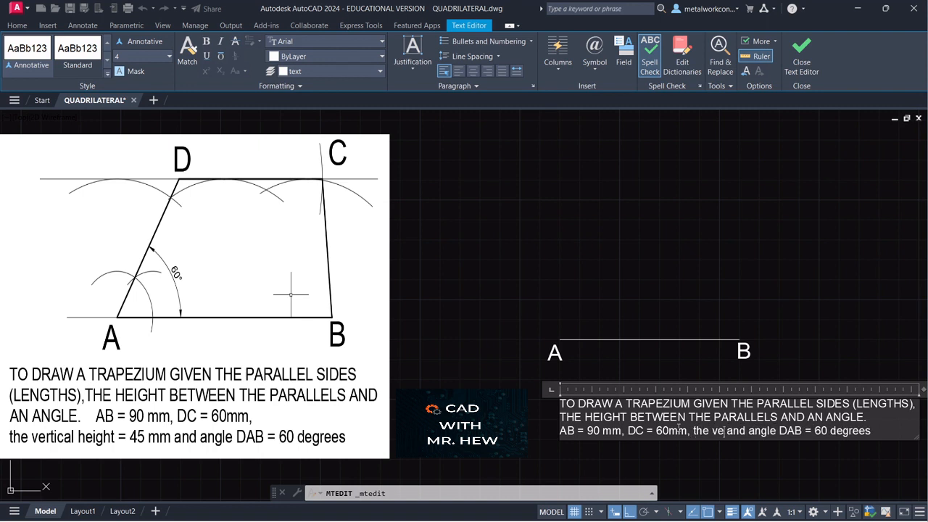
pyautogui.write('ti')
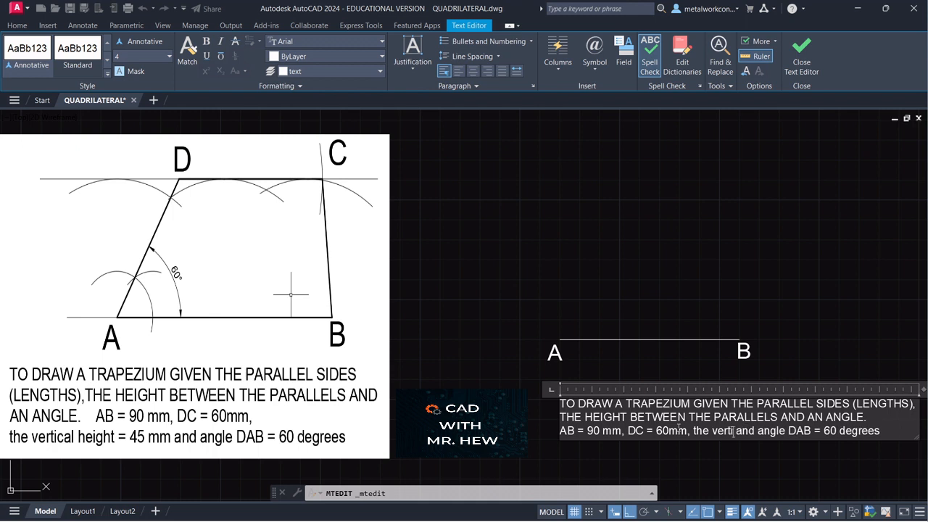
pyautogui.write('ca')
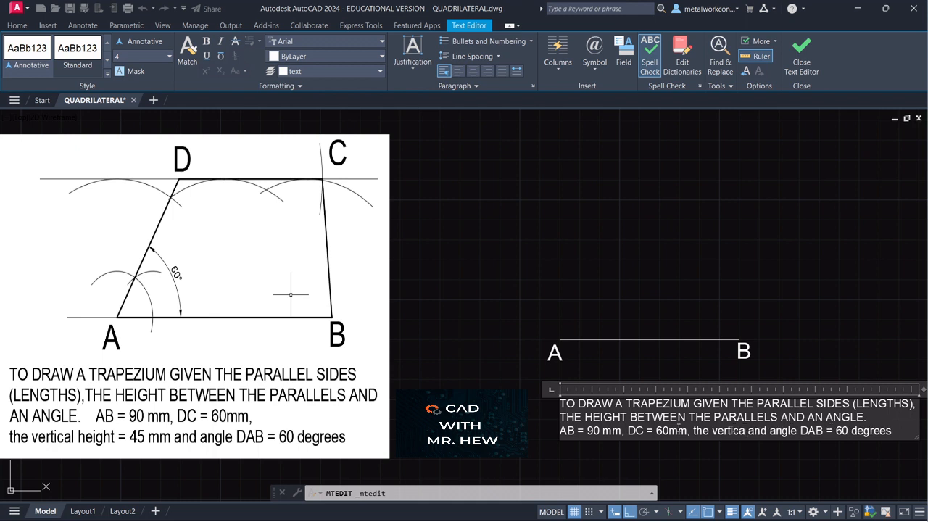
pyautogui.write('l ')
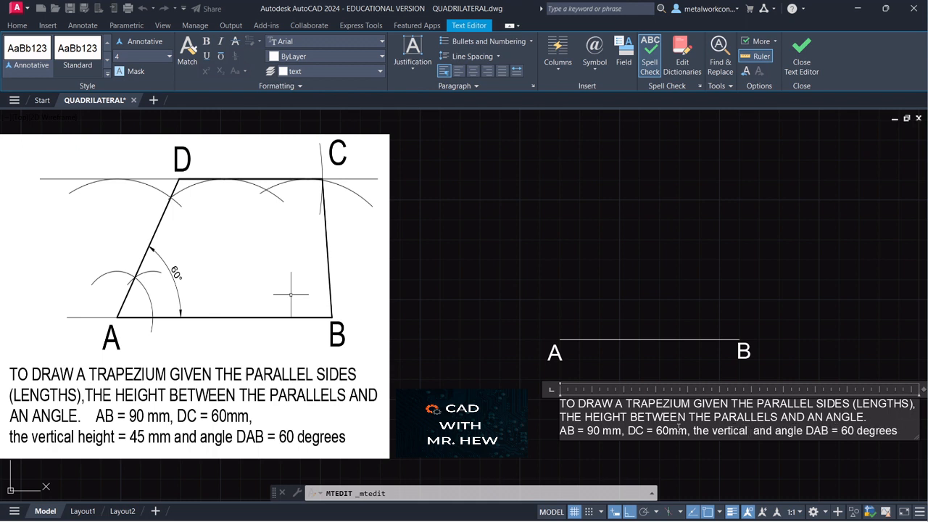
pyautogui.write('height')
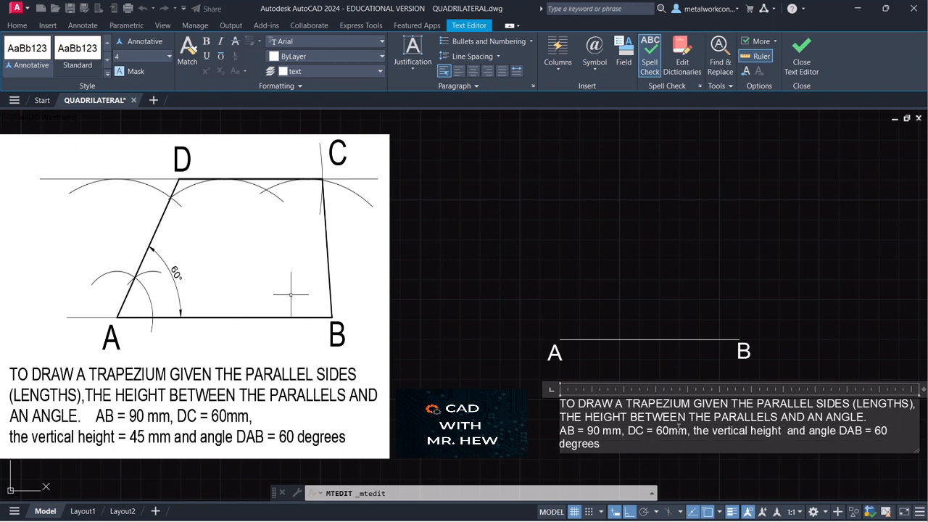
pyautogui.write(' = ')
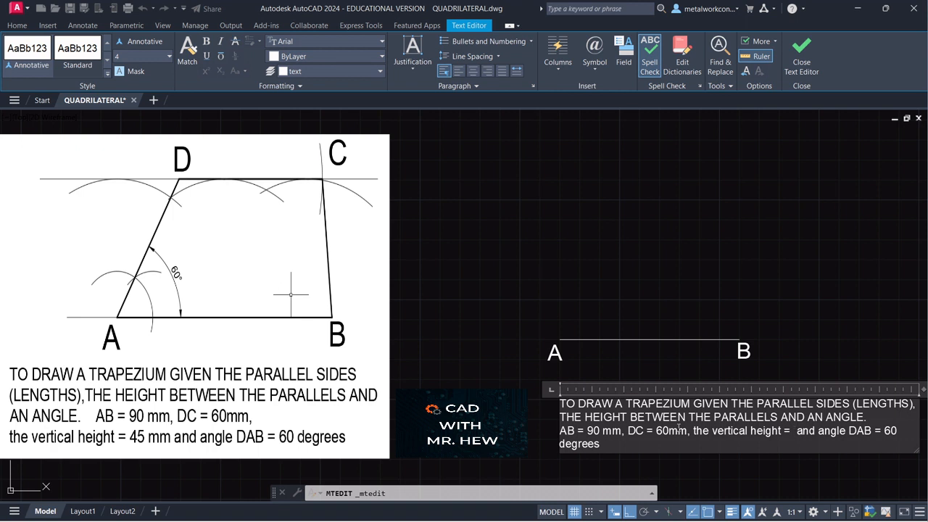
pyautogui.write('45 mm')
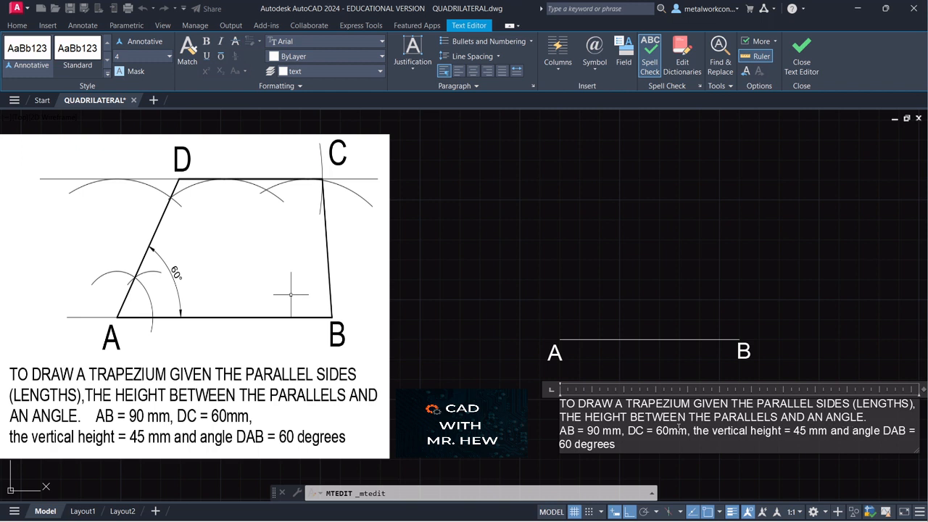
pyautogui.press('Return')
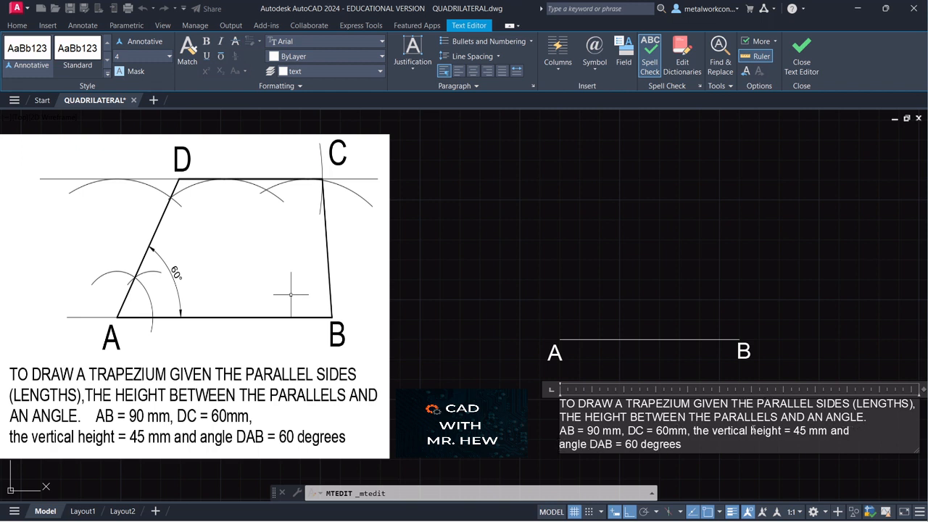
pyautogui.click(741, 485)
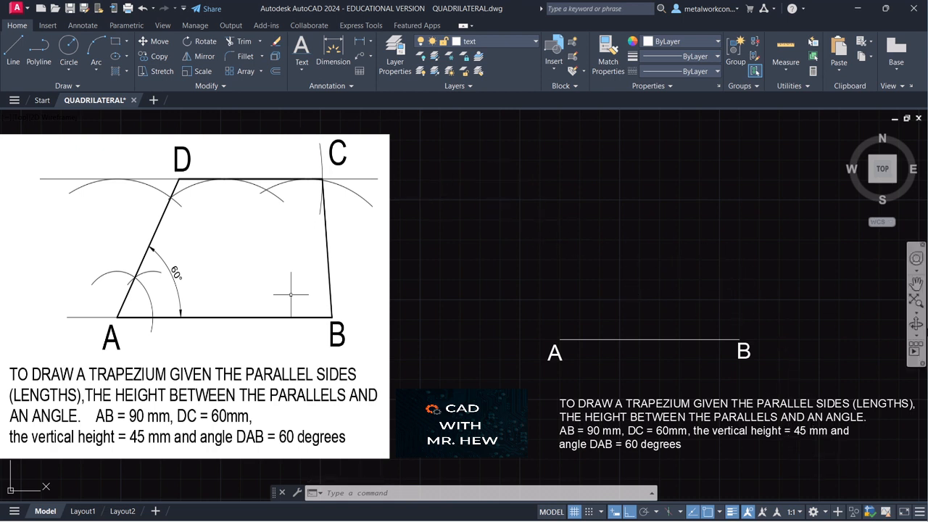
# With snap on and ortho off, draw a shallow centre-start-end arc of radius 45 mm centred on A, above the base line.
pyautogui.click(95, 70)
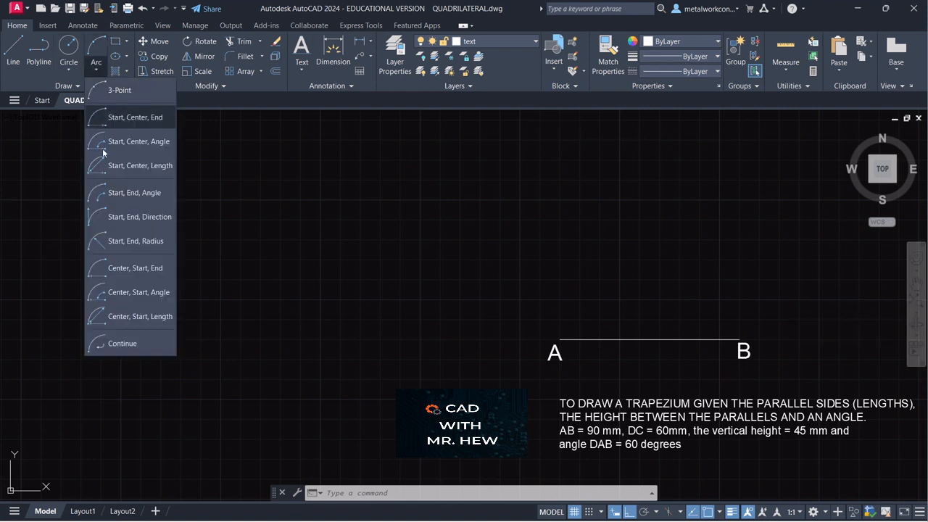
pyautogui.click(115, 269)
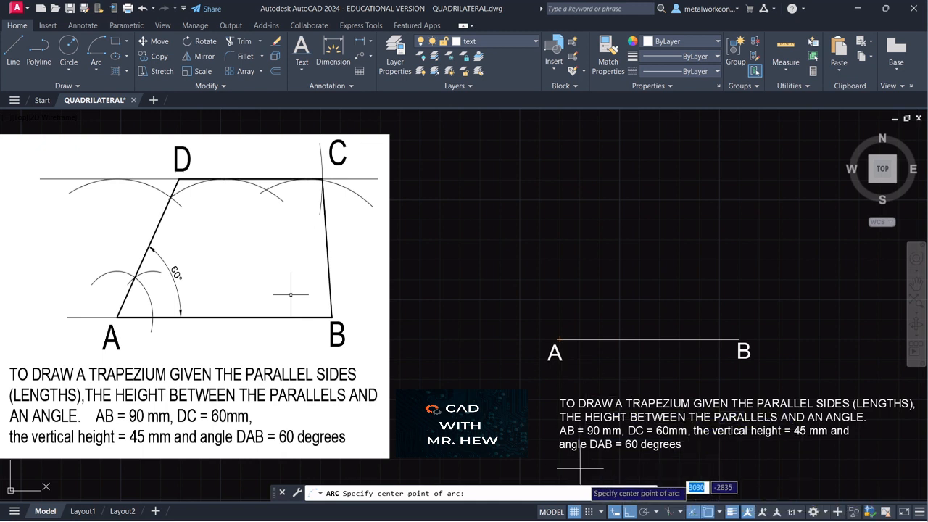
pyautogui.click(590, 513)
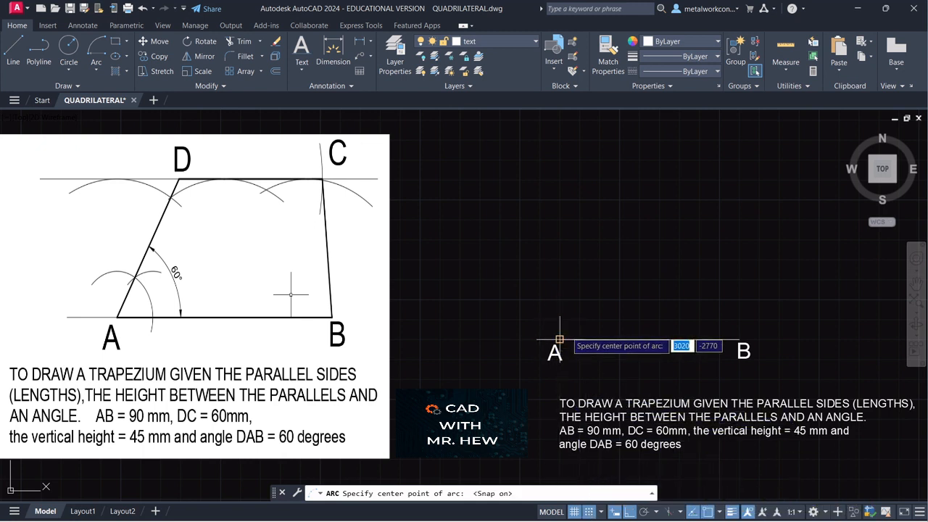
pyautogui.click(559, 339)
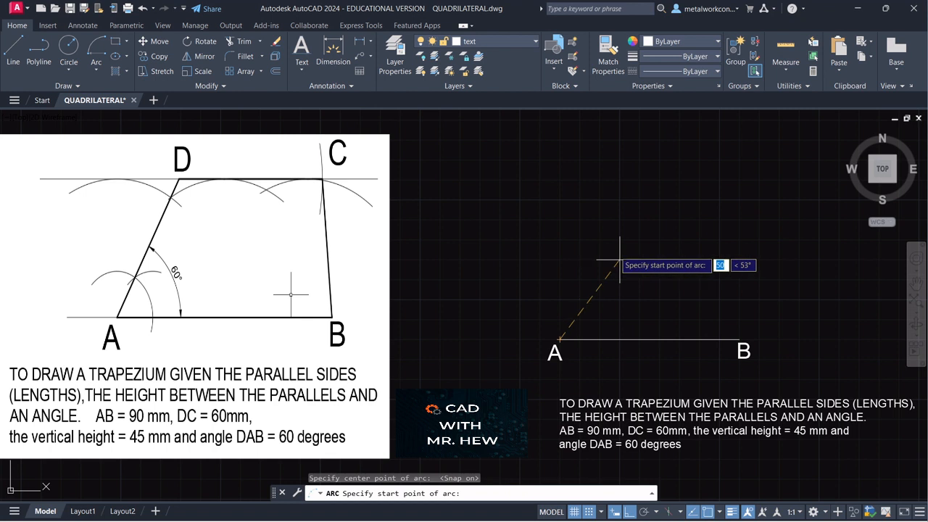
pyautogui.write('4')
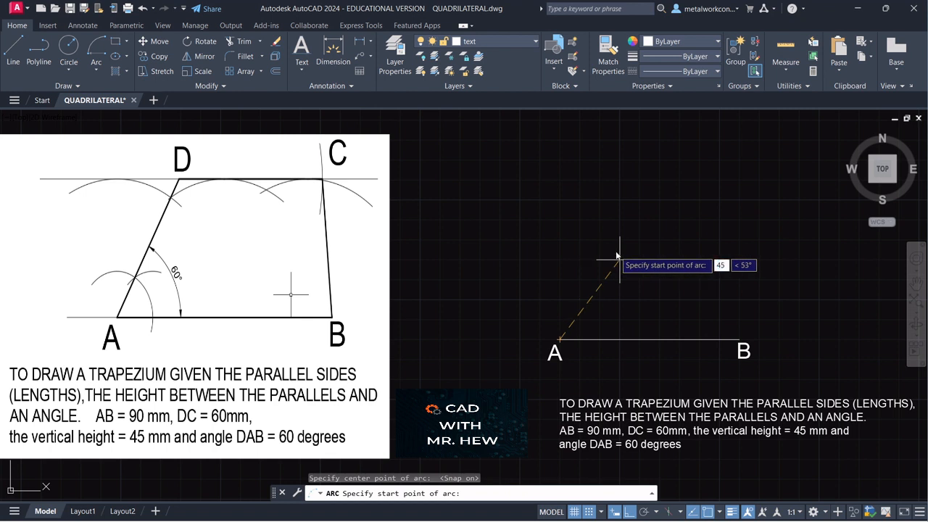
pyautogui.write('5')
pyautogui.press('Return')
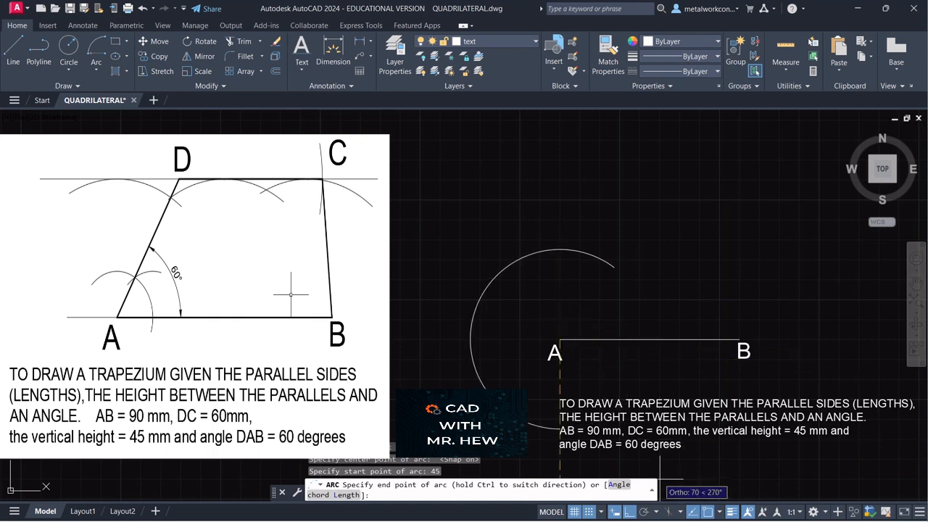
pyautogui.click(630, 514)
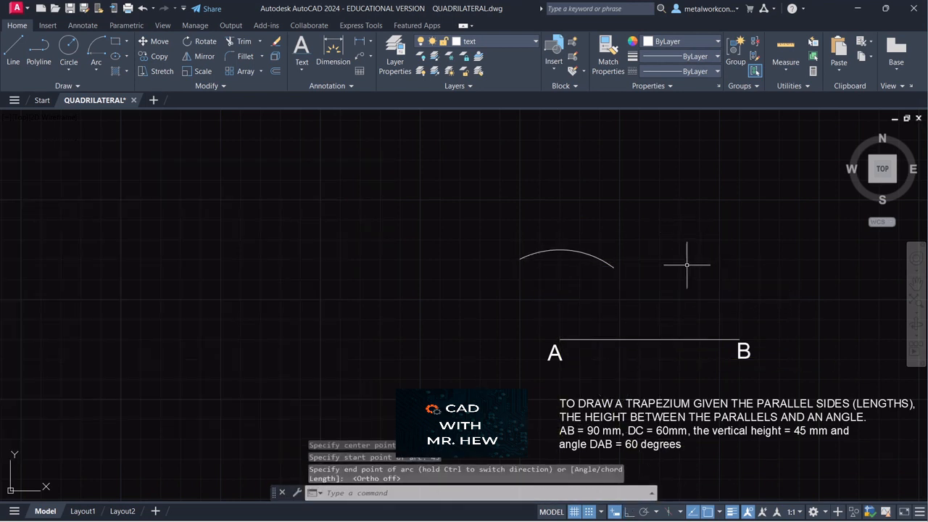
# Draw a shallow centre-start-end arc of radius 45 mm above the base line, centred on the base line about 80 mm from A.
pyautogui.click(99, 72)
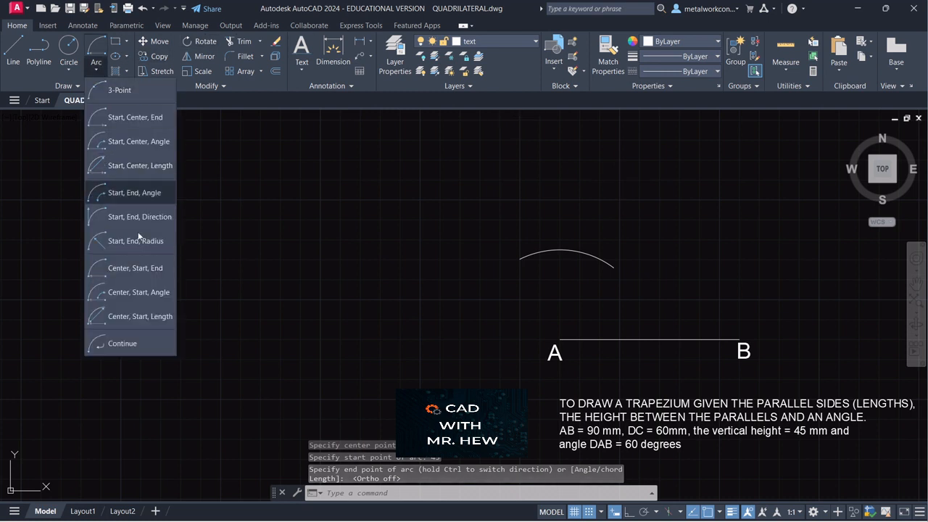
pyautogui.click(124, 267)
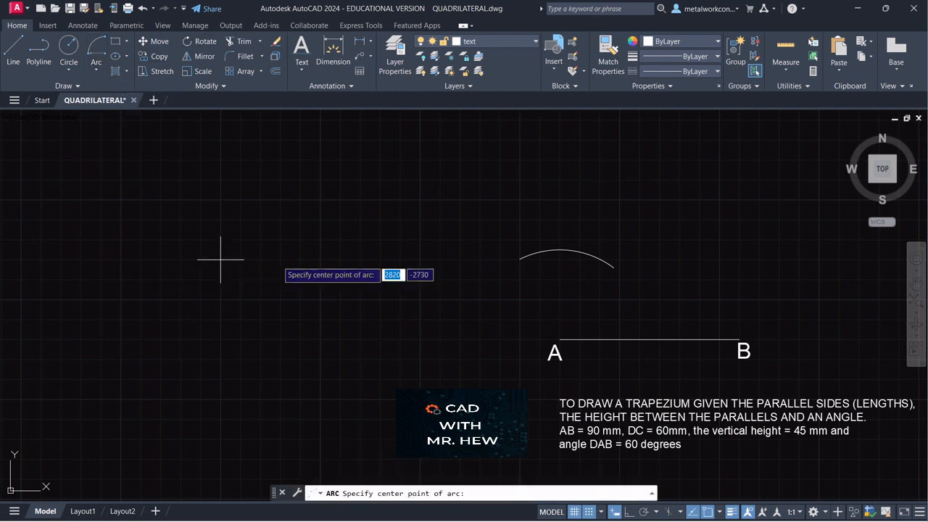
pyautogui.click(721, 339)
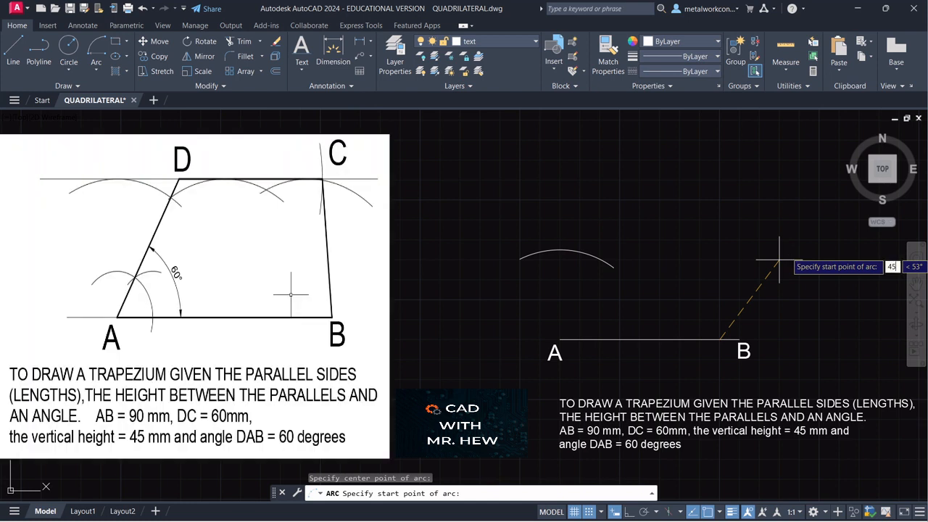
pyautogui.press('Return')
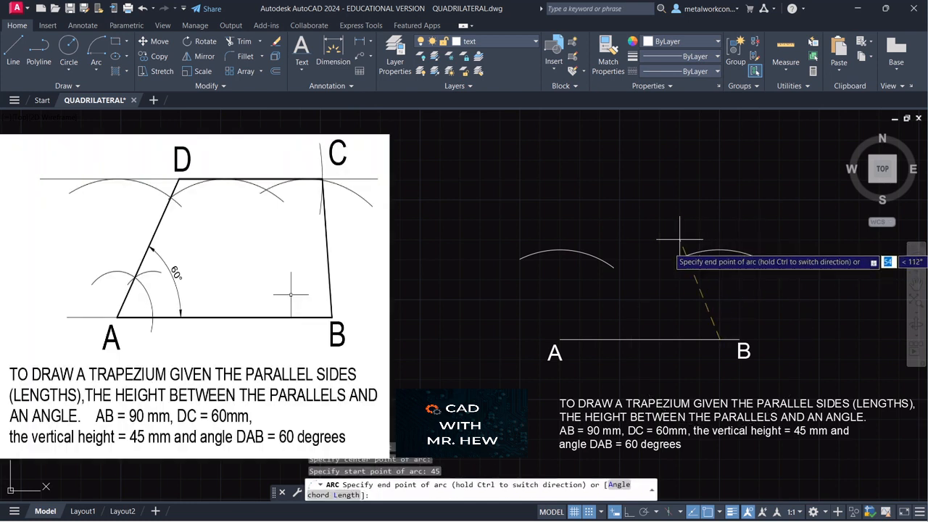
pyautogui.click(686, 248)
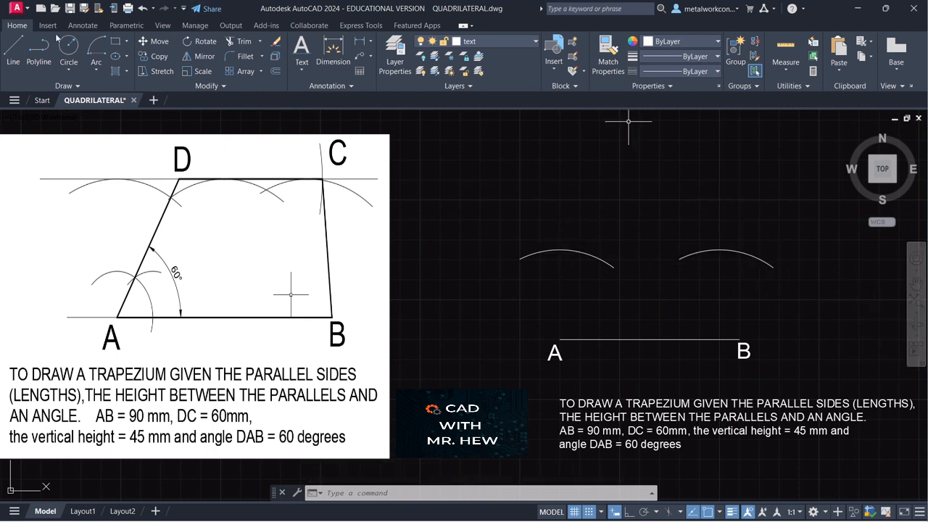
# With snap off, draw a horizontal line joining the tops of the two 45 mm arcs.
pyautogui.click(12, 48)
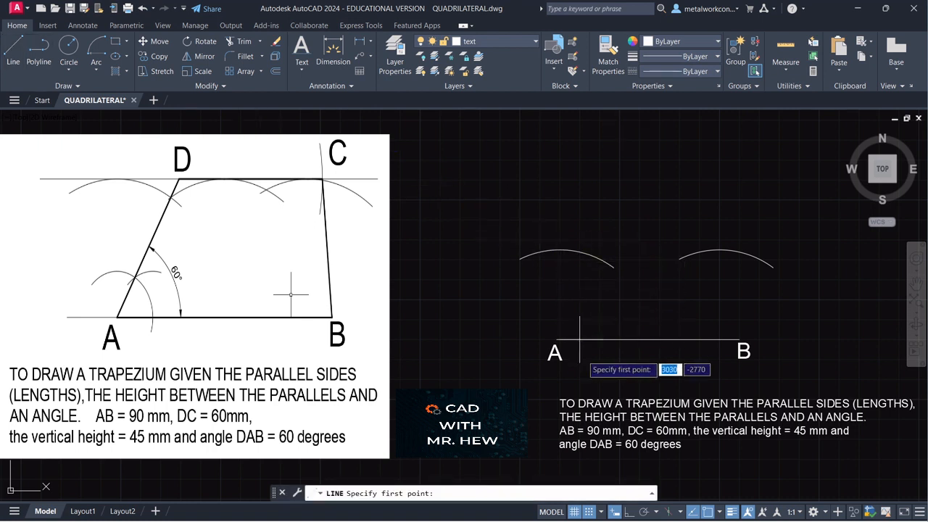
pyautogui.click(591, 512)
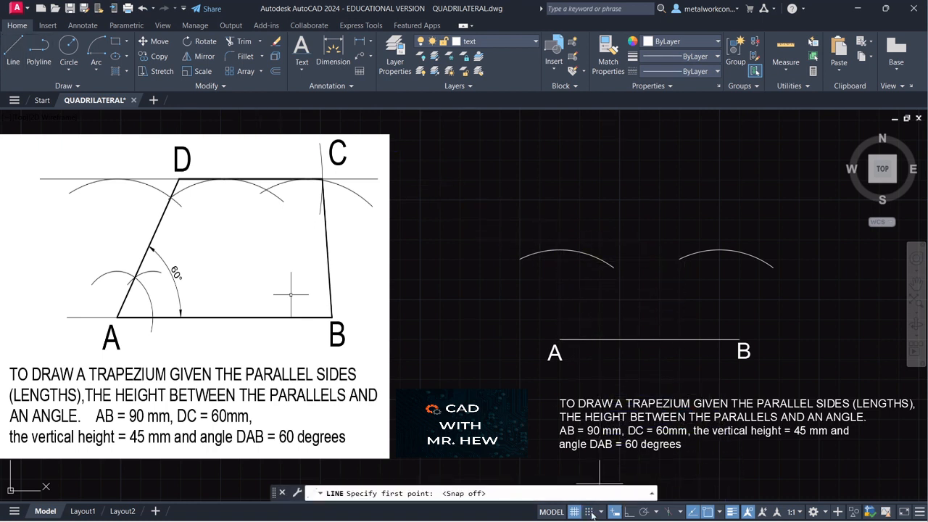
pyautogui.click(560, 250)
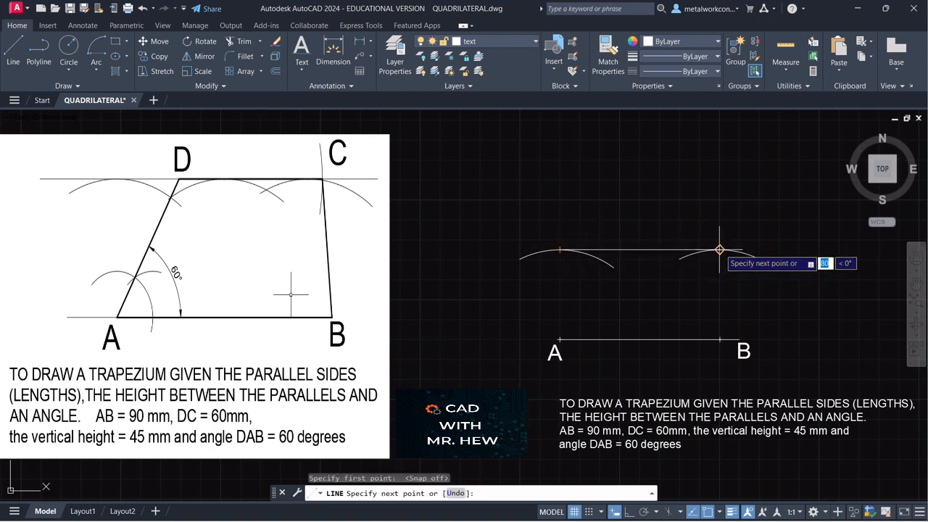
pyautogui.click(720, 250)
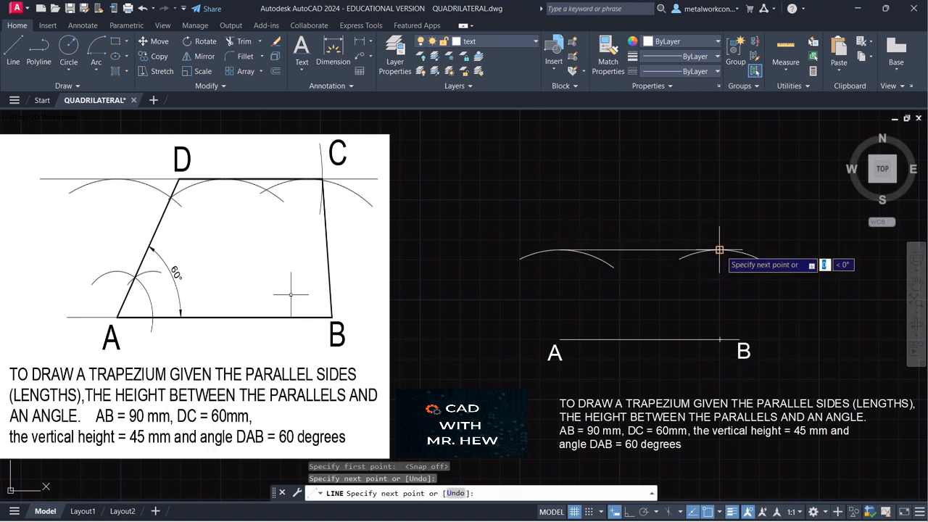
pyautogui.press('Return')
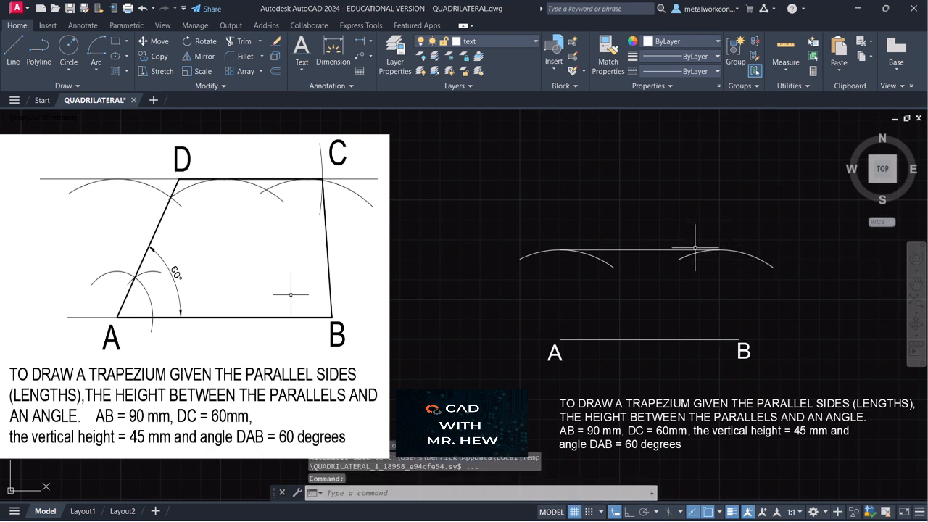
# Stretch both ends of the upper parallel line horizontally so it extends past the outer ends of the two arcs.
pyautogui.click(716, 250)
pyautogui.click(720, 250)
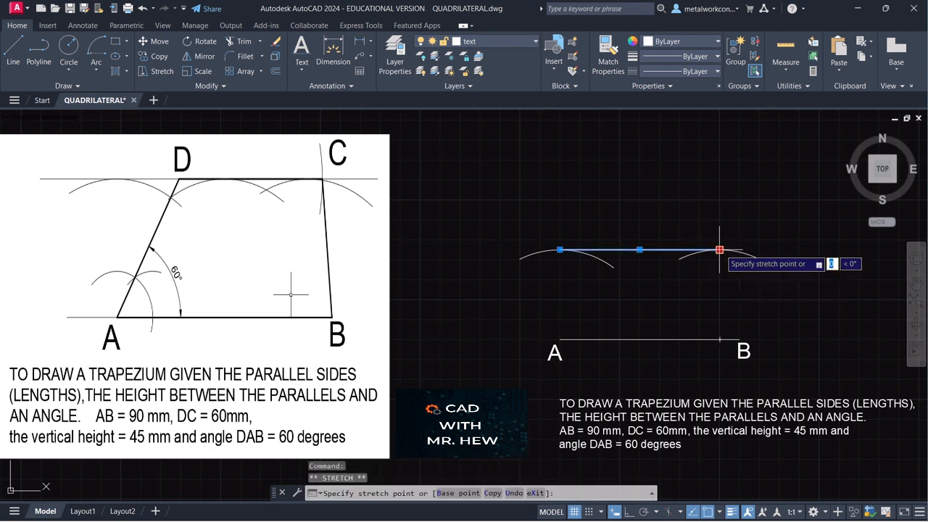
pyautogui.click(779, 250)
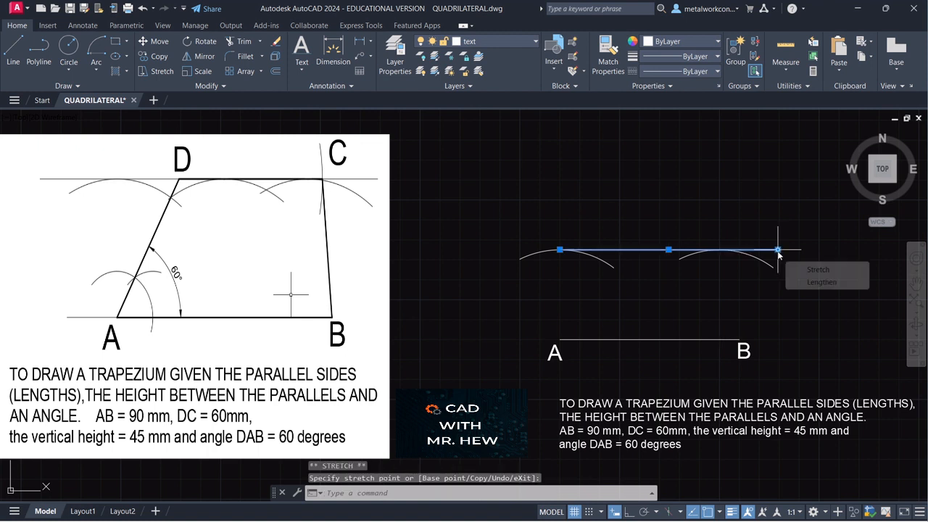
pyautogui.click(560, 250)
pyautogui.click(496, 250)
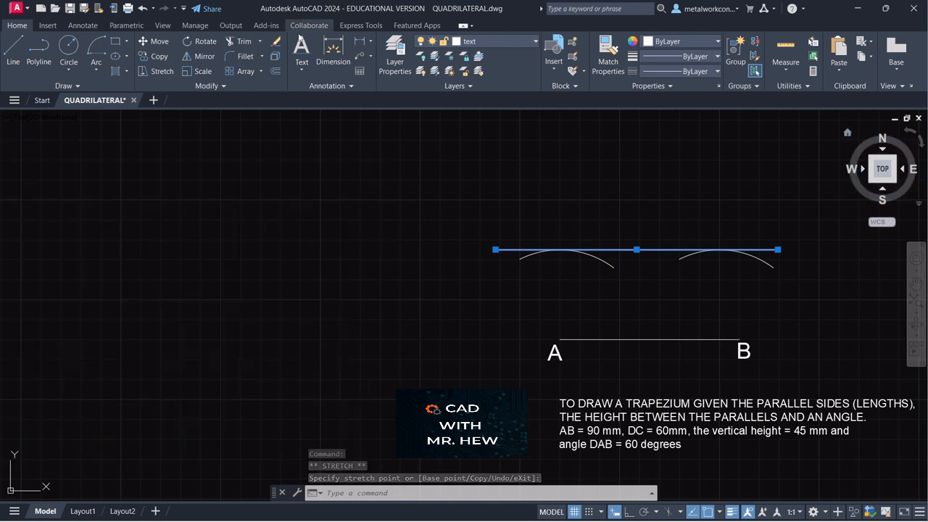
# Draw a third centre-start-end arc of radius 45 mm, centred on the midpoint of AB and touching the upper parallel line.
pyautogui.click(96, 69)
pyautogui.click(138, 277)
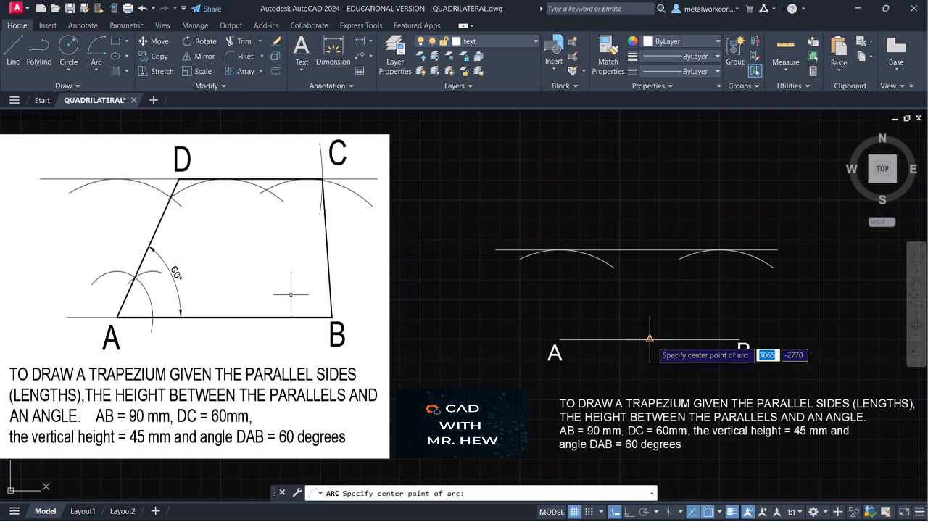
pyautogui.click(651, 338)
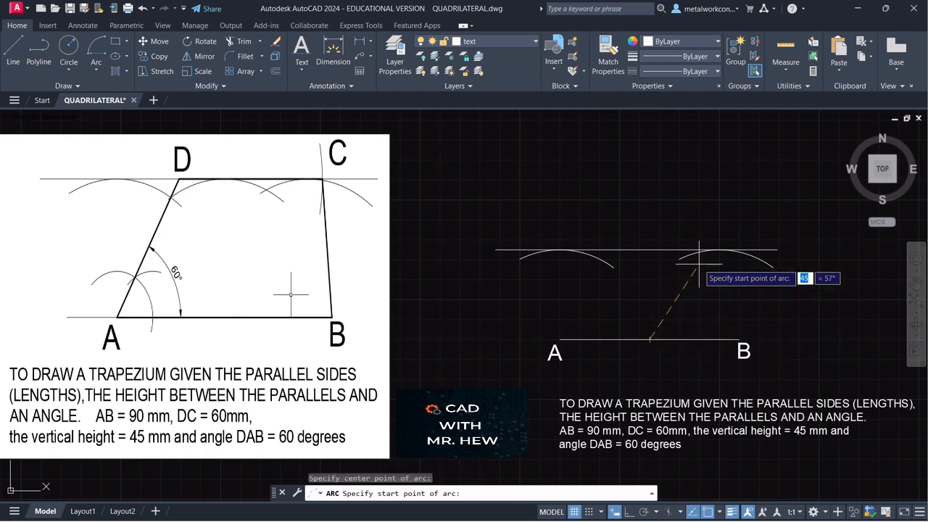
pyautogui.write('45')
pyautogui.press('Return')
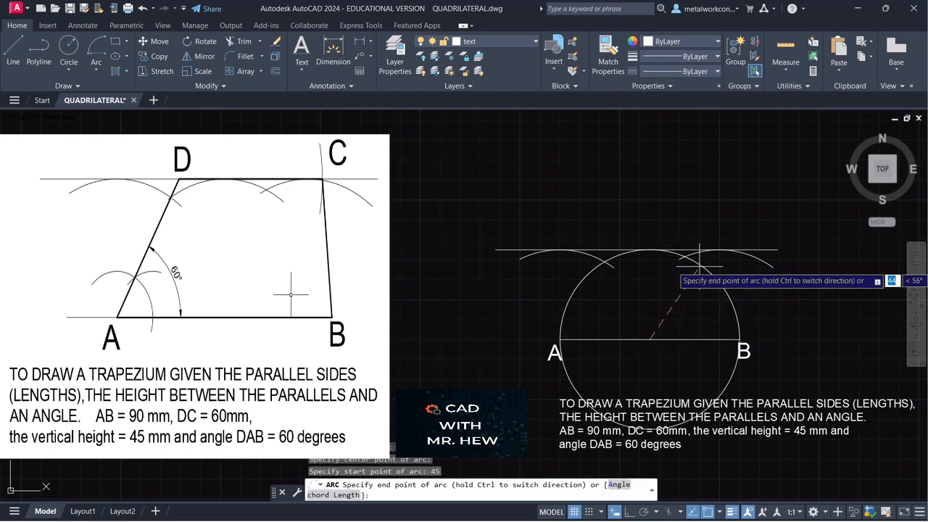
pyautogui.click(599, 265)
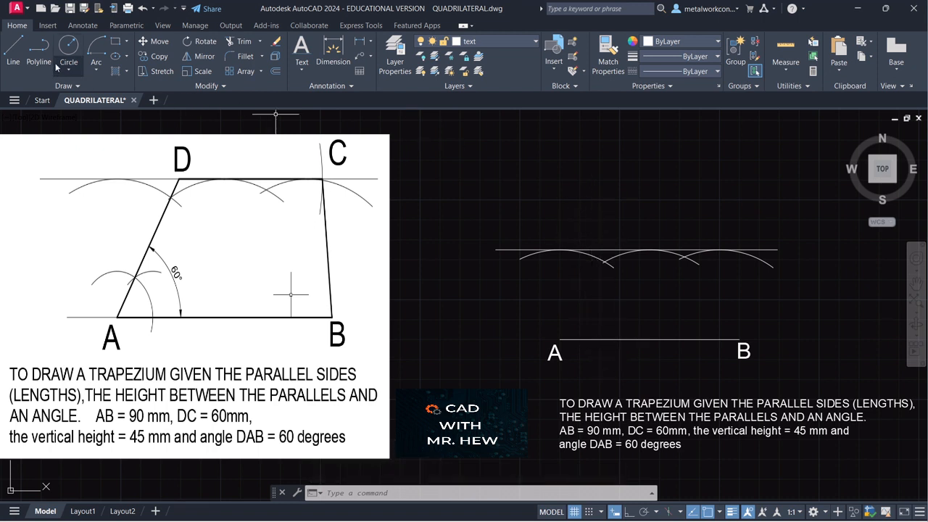
# Draw a horizontal line from A away from B to lengthen the base line beyond A.
pyautogui.click(13, 52)
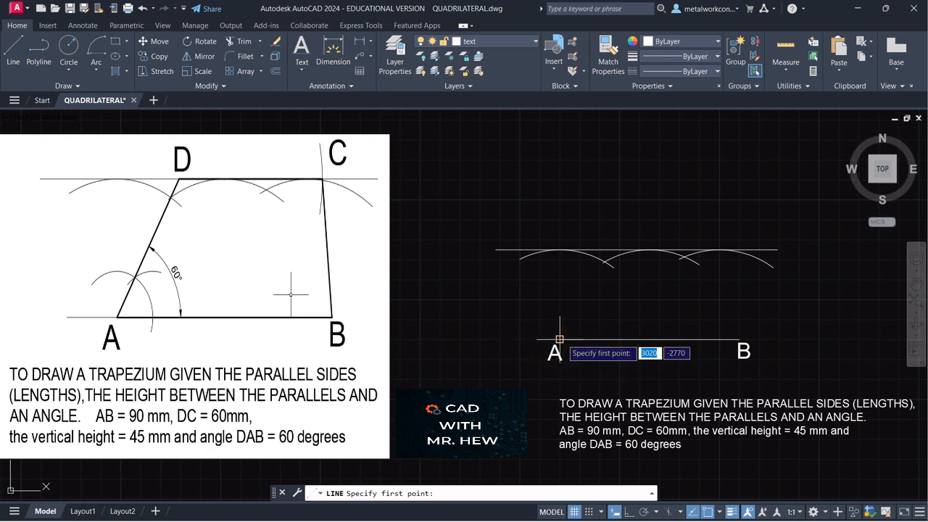
pyautogui.click(559, 339)
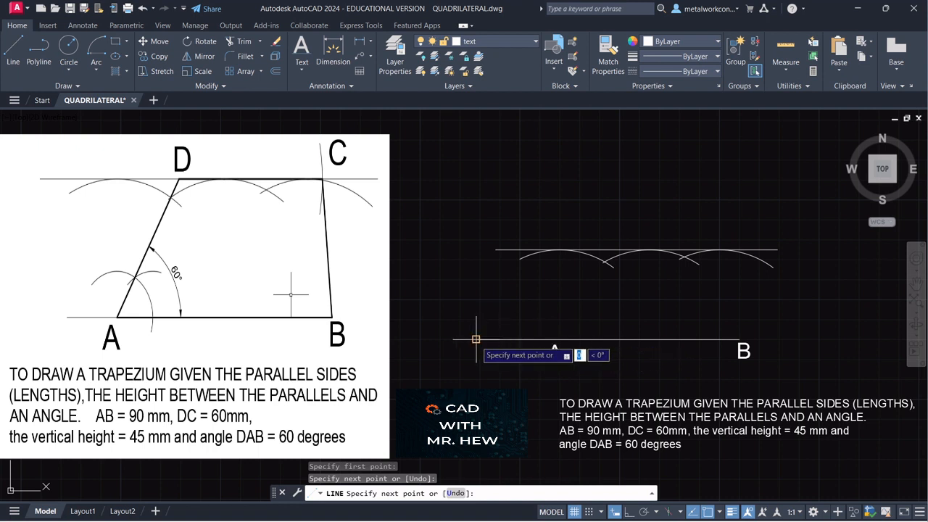
pyautogui.click(476, 338)
pyautogui.press('Return')
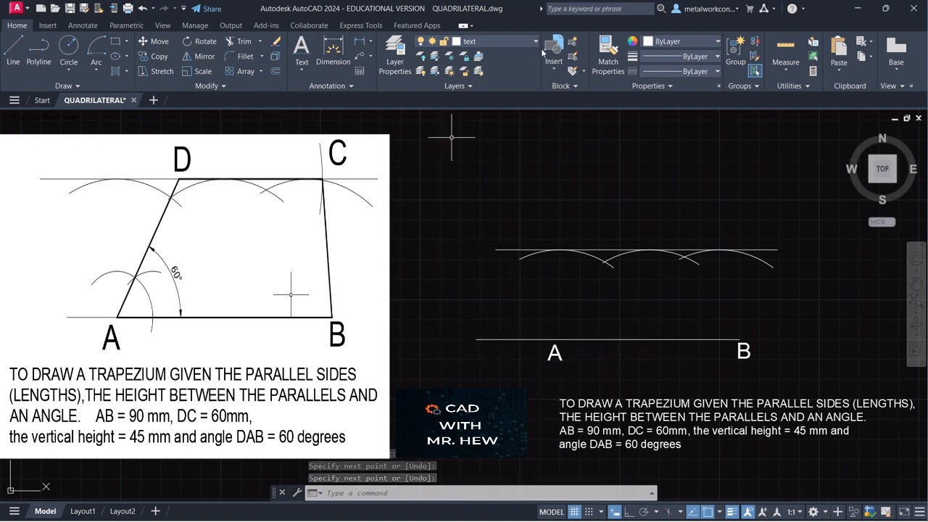
# On the construction layer, draw a centre-start-end arc of radius 15 mm centred on A, crossing the base line and curving over A.
pyautogui.click(480, 42)
pyautogui.click(480, 88)
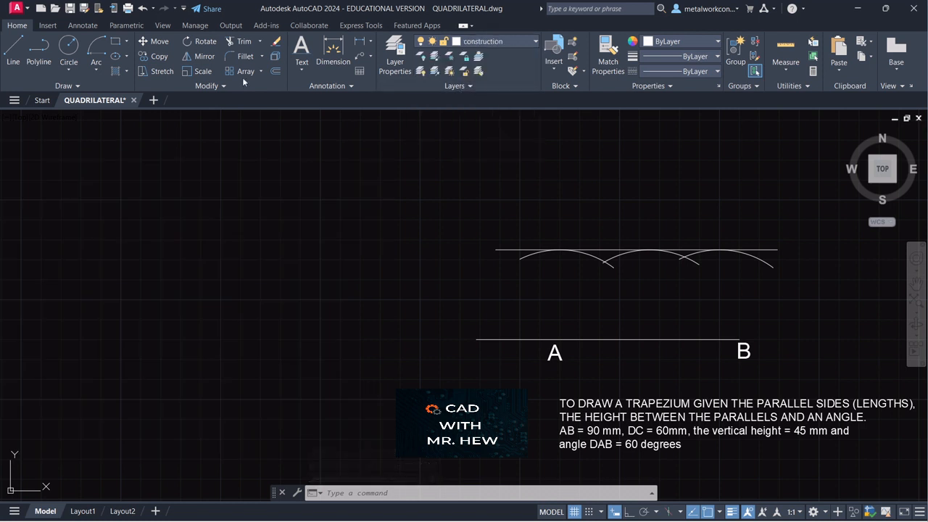
pyautogui.click(97, 71)
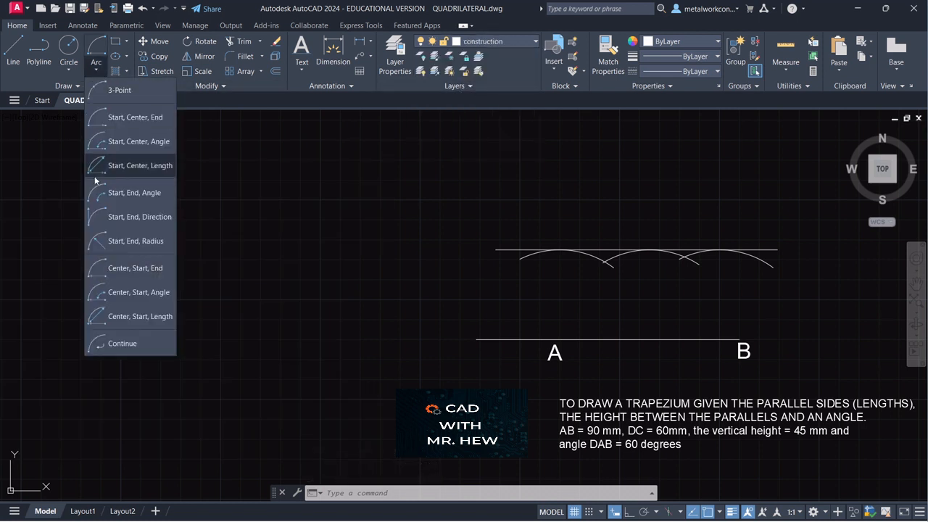
pyautogui.click(128, 268)
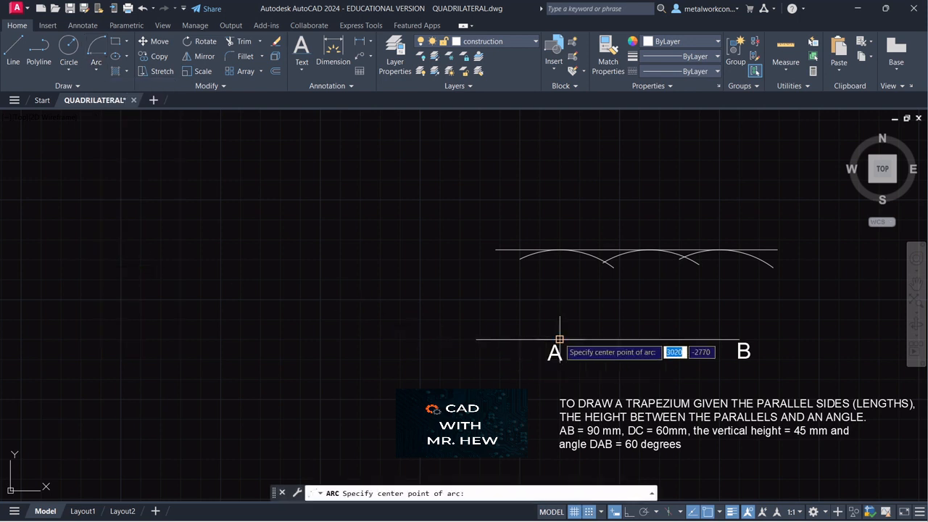
pyautogui.click(559, 339)
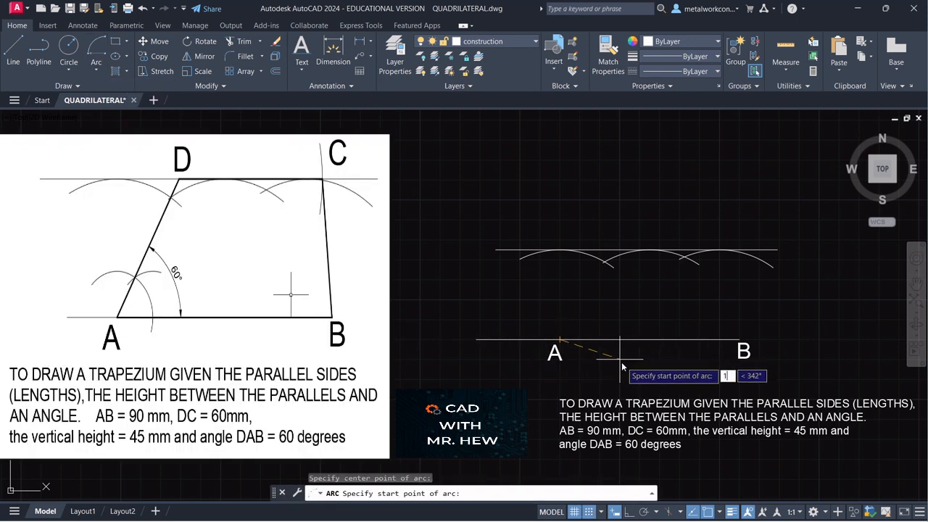
pyautogui.write('15')
pyautogui.press('Return')
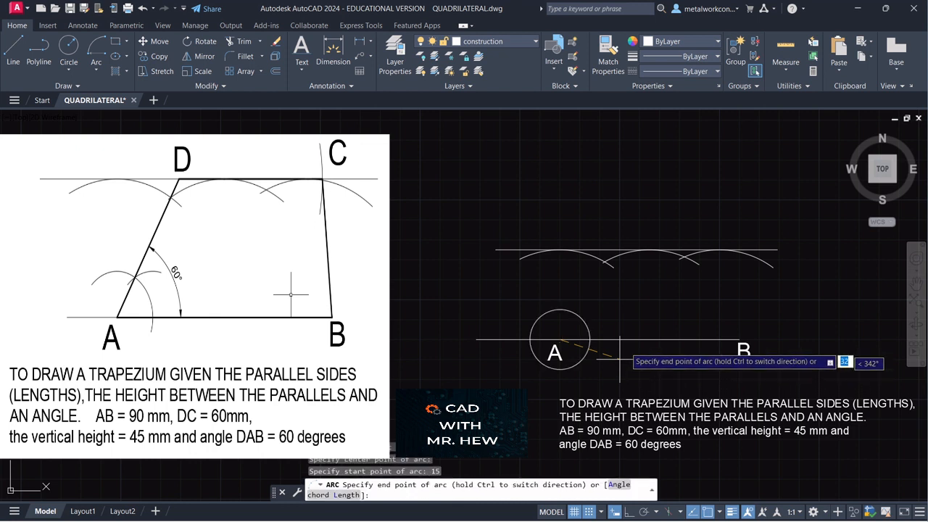
pyautogui.click(528, 291)
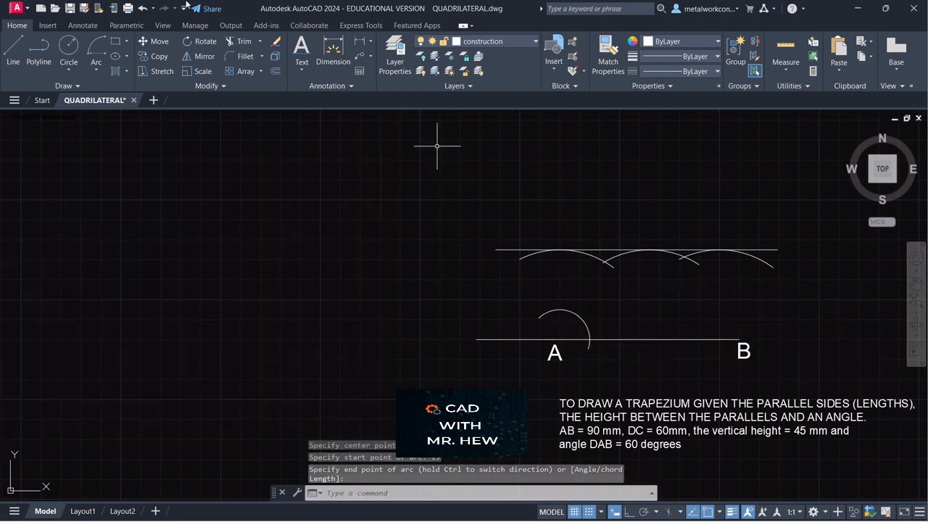
# With snap off, draw a radius 15 mm arc centred where the small arc around A crosses AB, so that it cuts that arc.
pyautogui.click(95, 72)
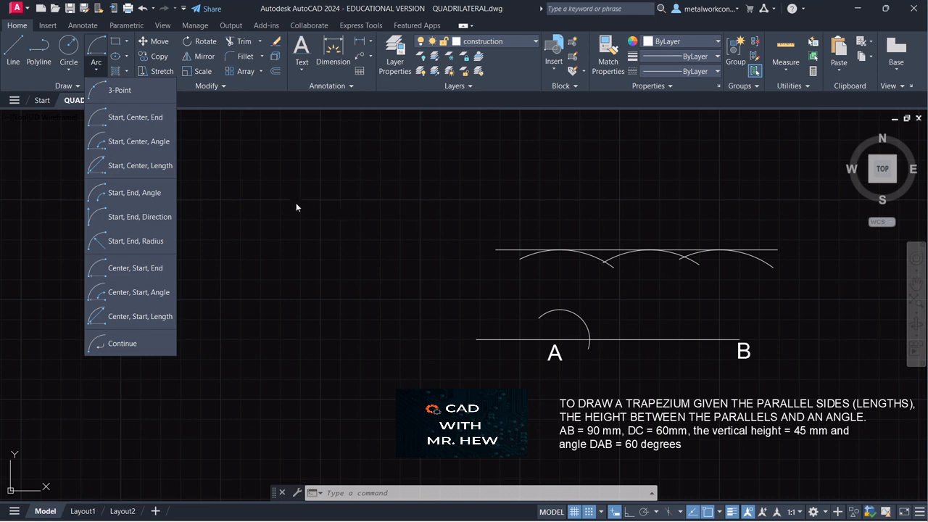
pyautogui.click(135, 267)
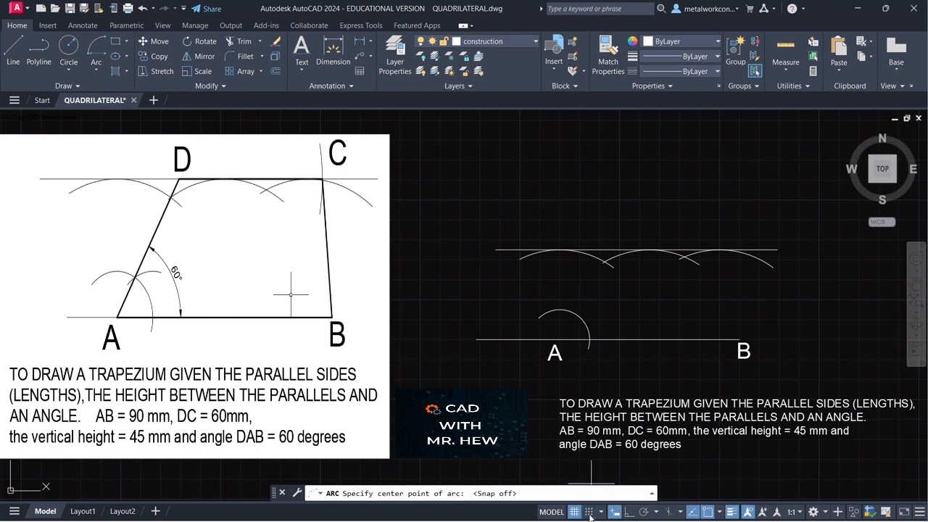
pyautogui.click(590, 340)
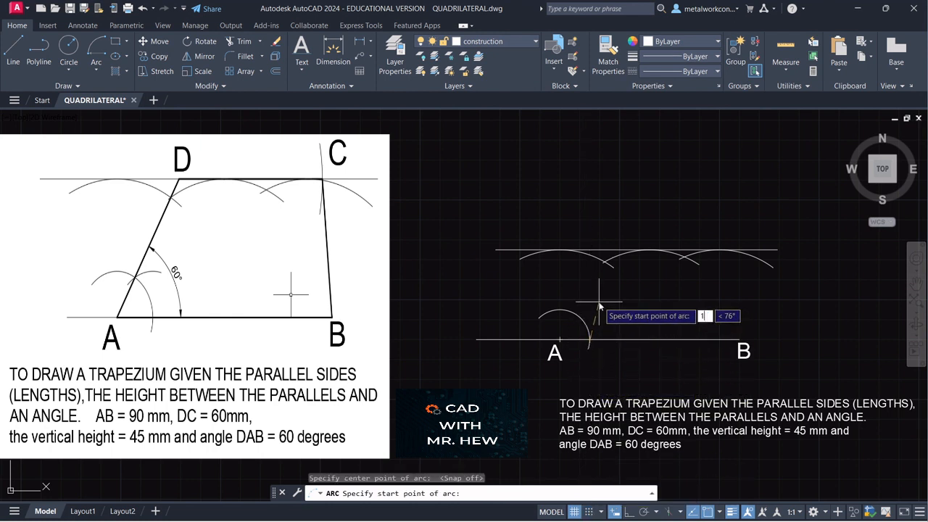
pyautogui.write('15')
pyautogui.press('Return')
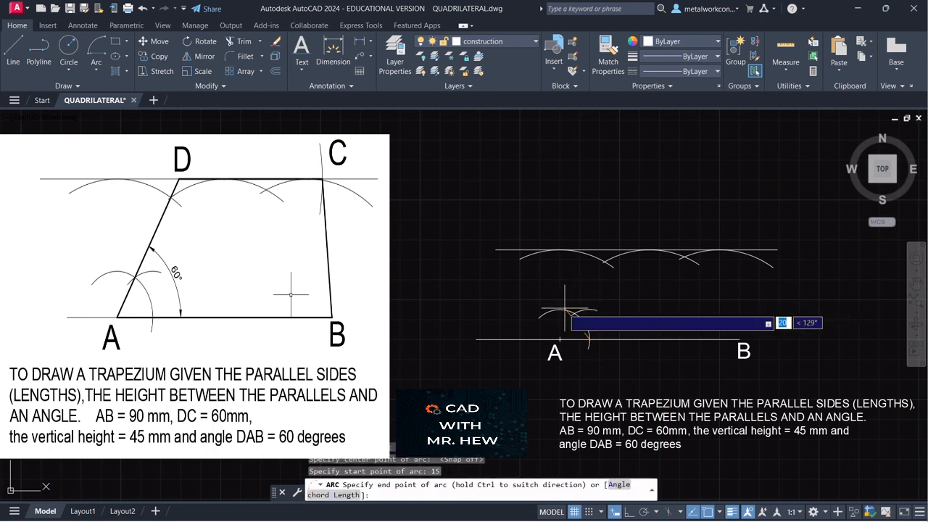
pyautogui.click(557, 314)
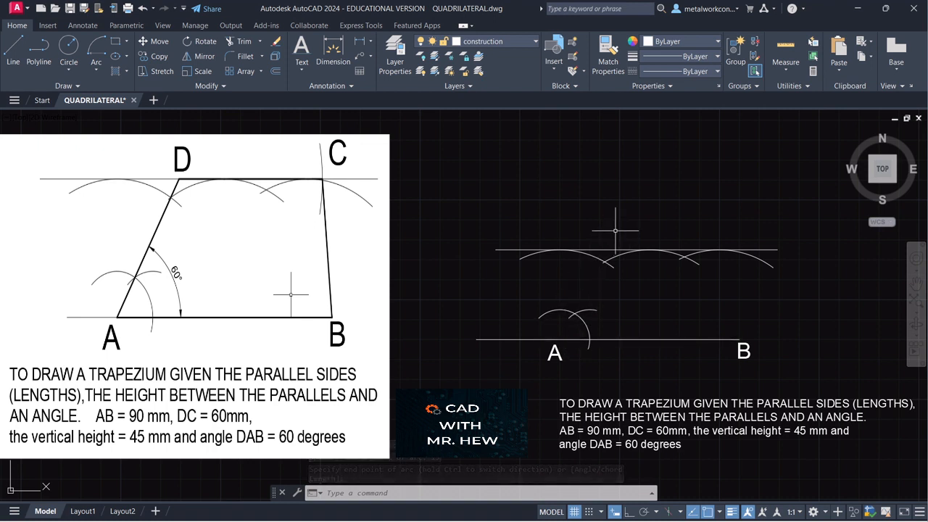
# Draw a line from A to the intersection of the two 15 mm arcs to set out the 60° angle.
pyautogui.click(15, 51)
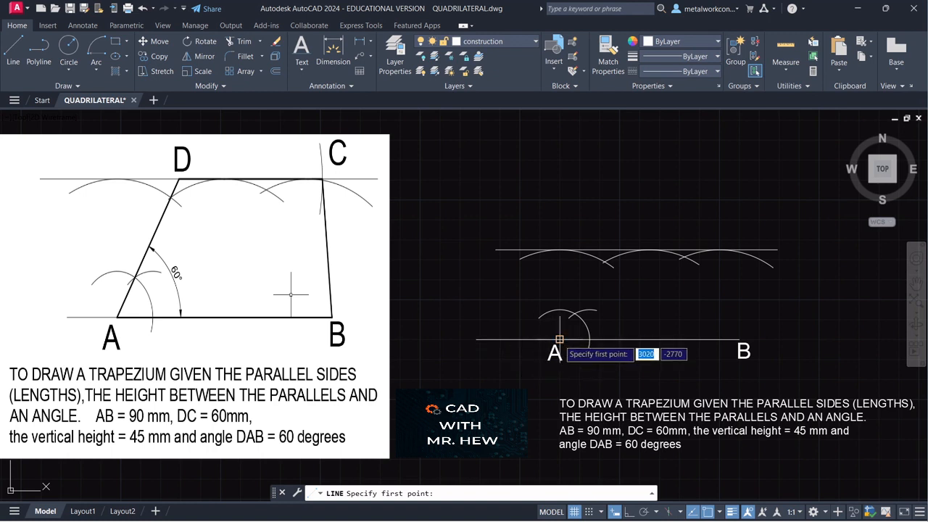
pyautogui.click(559, 339)
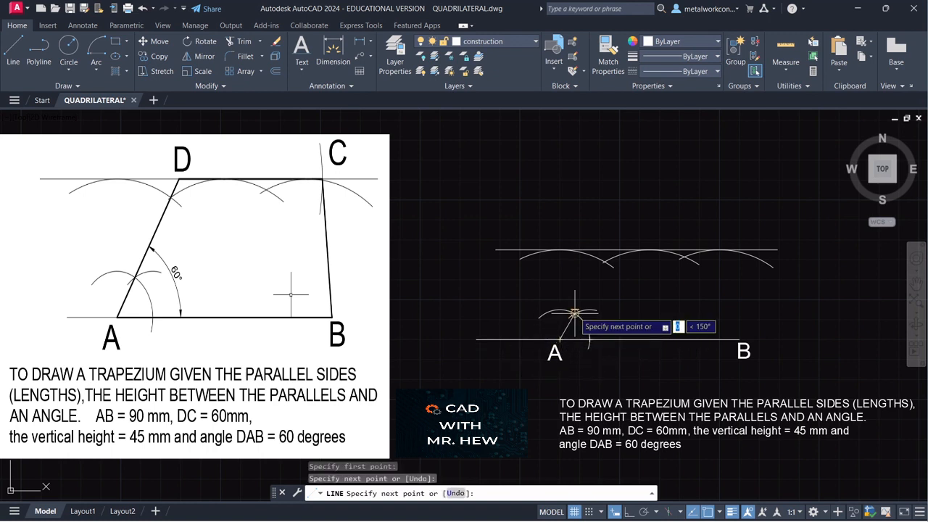
pyautogui.click(575, 313)
pyautogui.press('Return')
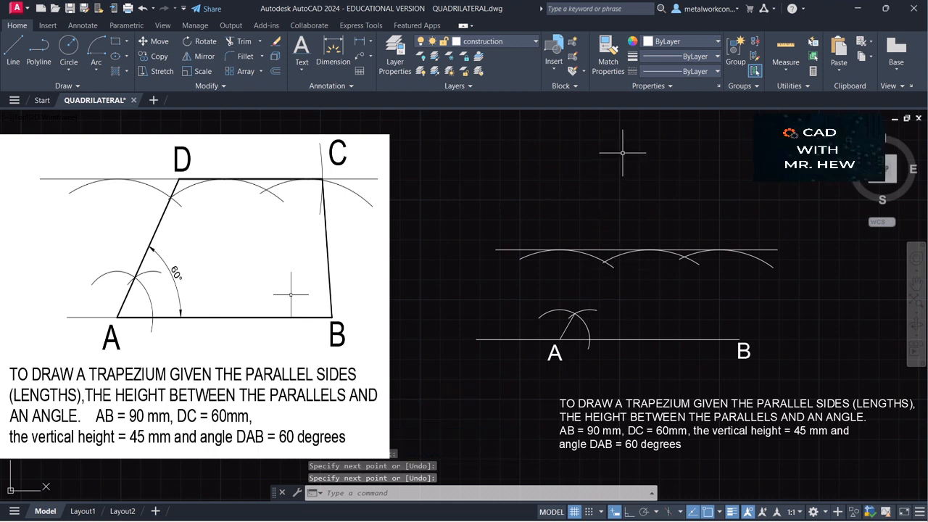
# Extend the 60° line from A up to the upper parallel line.
pyautogui.write('ex')
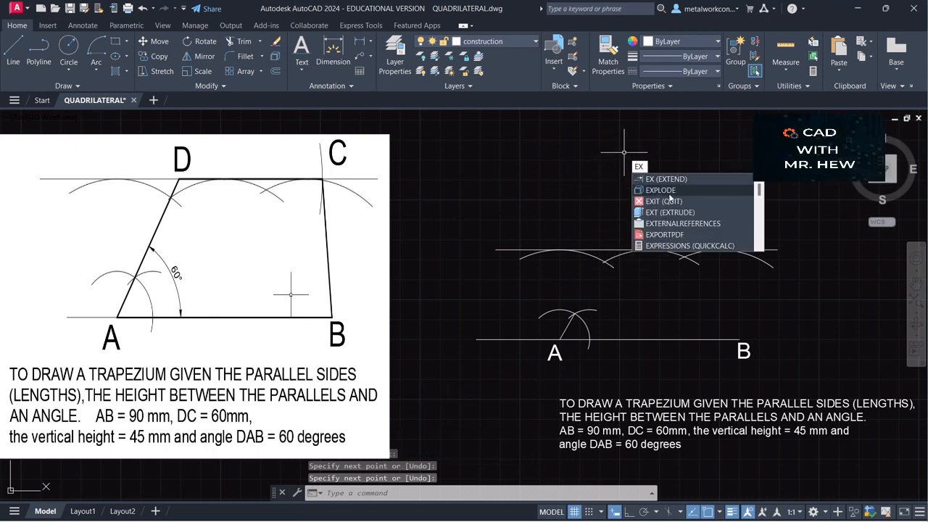
pyautogui.press('Return')
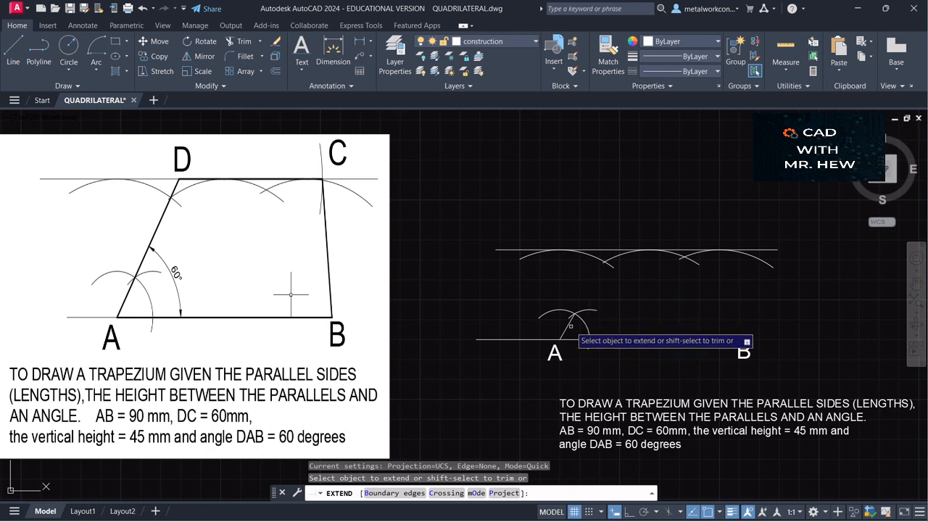
pyautogui.click(568, 327)
pyautogui.click(596, 274)
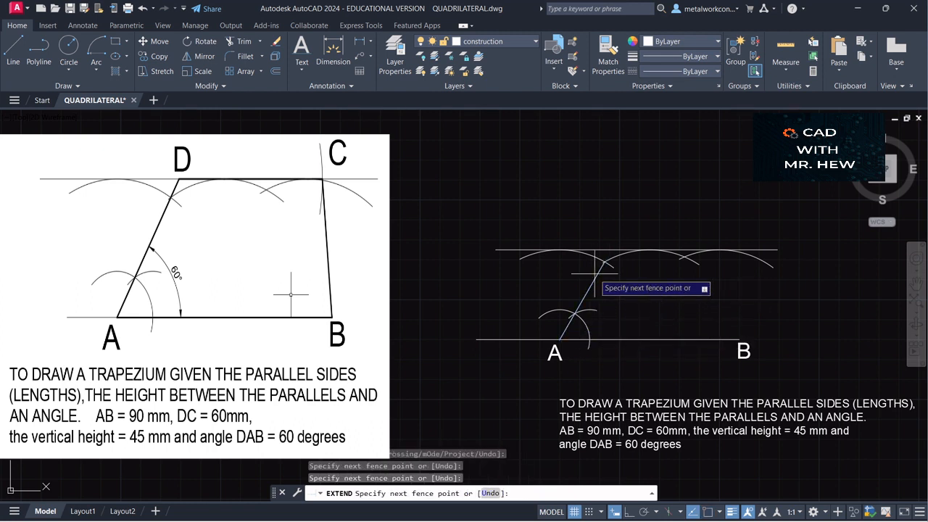
pyautogui.press('Return')
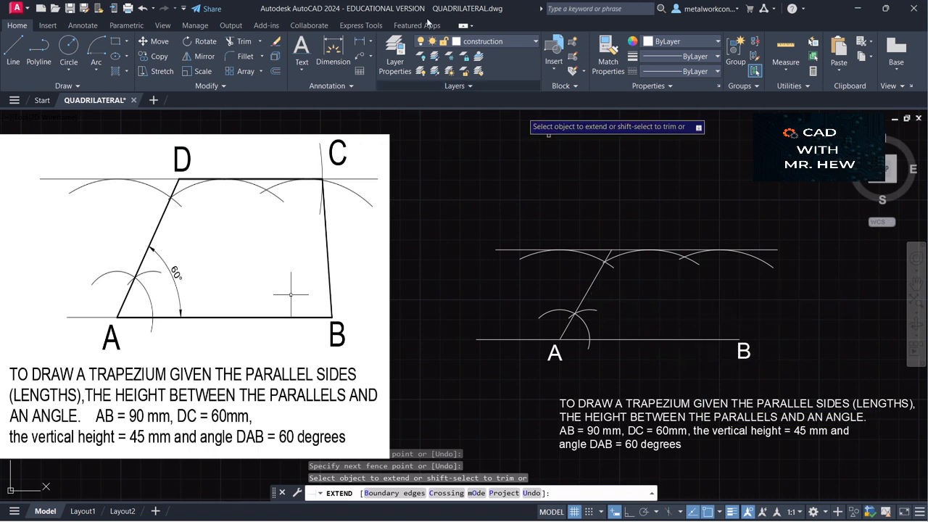
# Add an angular dimension between the sloping line from A and base line AB, placing its arc outside the small construction arcs.
pyautogui.click(493, 42)
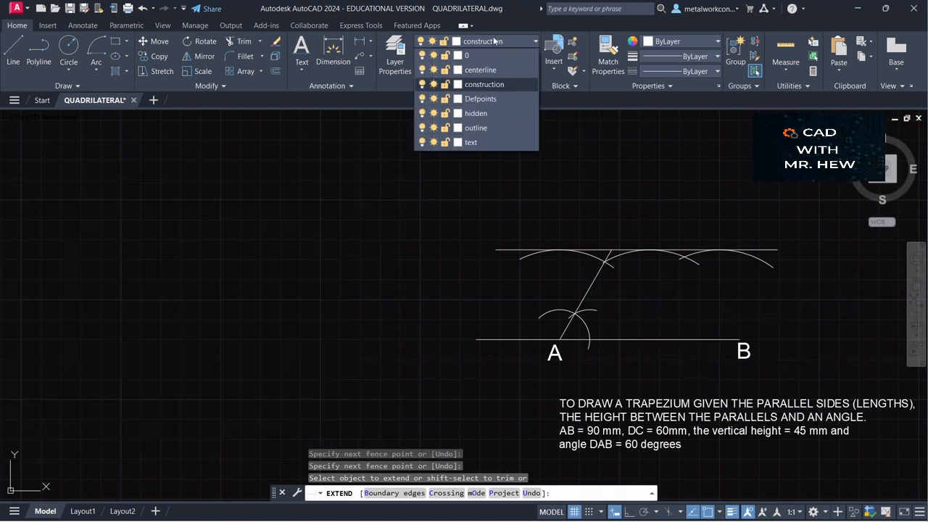
pyautogui.click(396, 141)
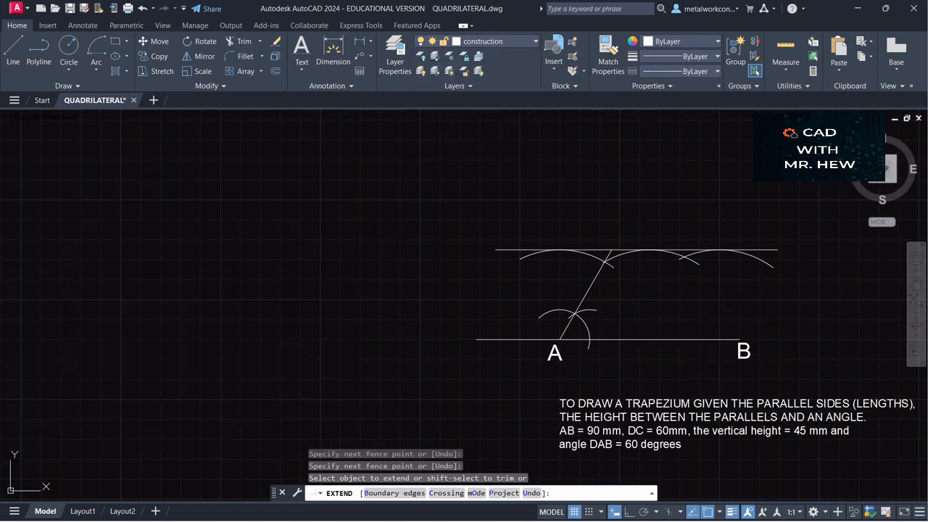
pyautogui.click(370, 44)
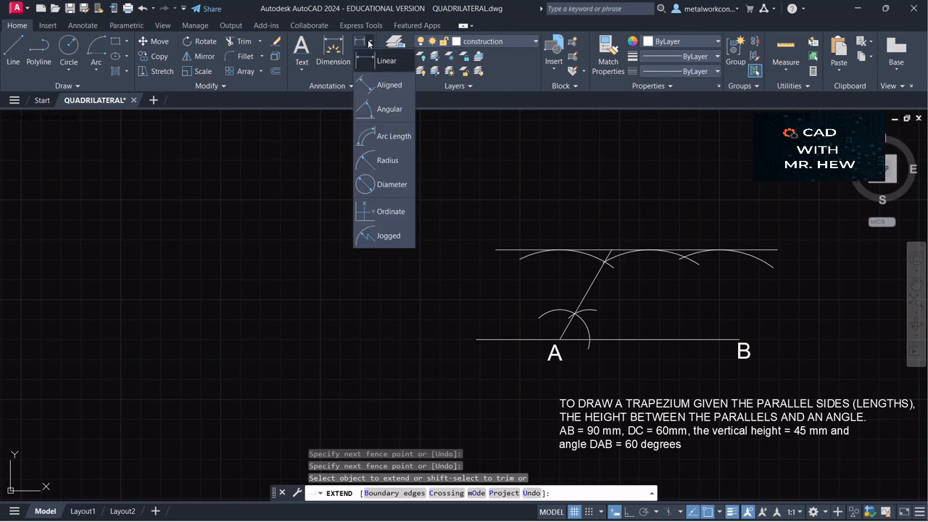
pyautogui.click(383, 108)
pyautogui.click(587, 291)
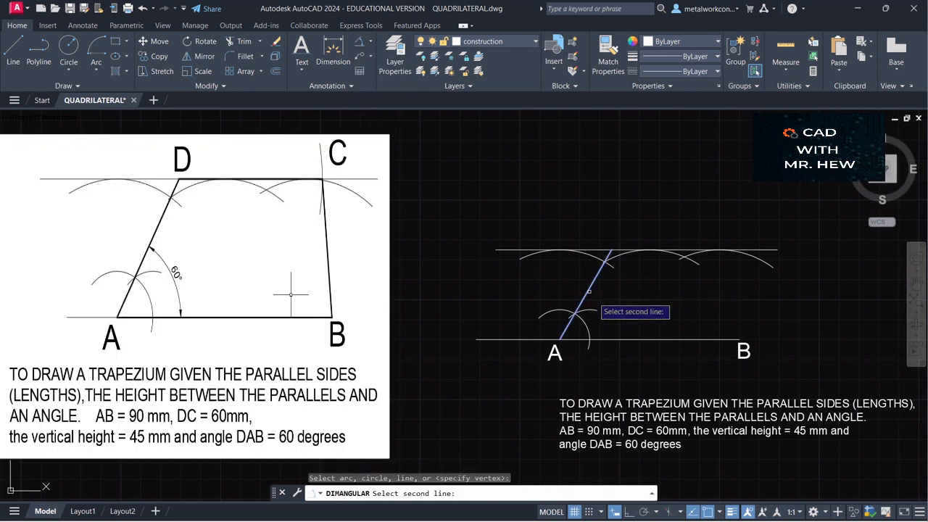
pyautogui.click(621, 340)
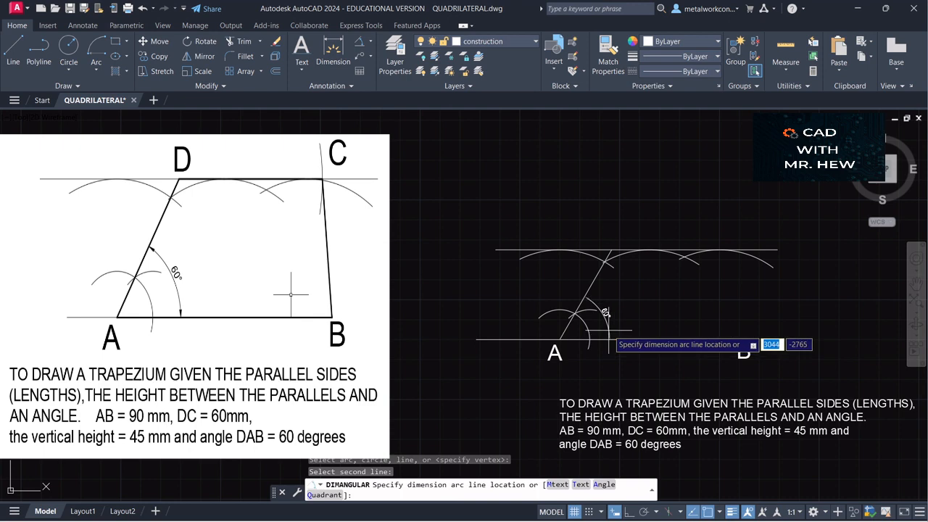
pyautogui.click(613, 320)
# With object snap off, add single-line text "D" at height 8 and rotation 0 above where the sloping line meets the upper parallel.
pyautogui.scroll(2, 671, 341)
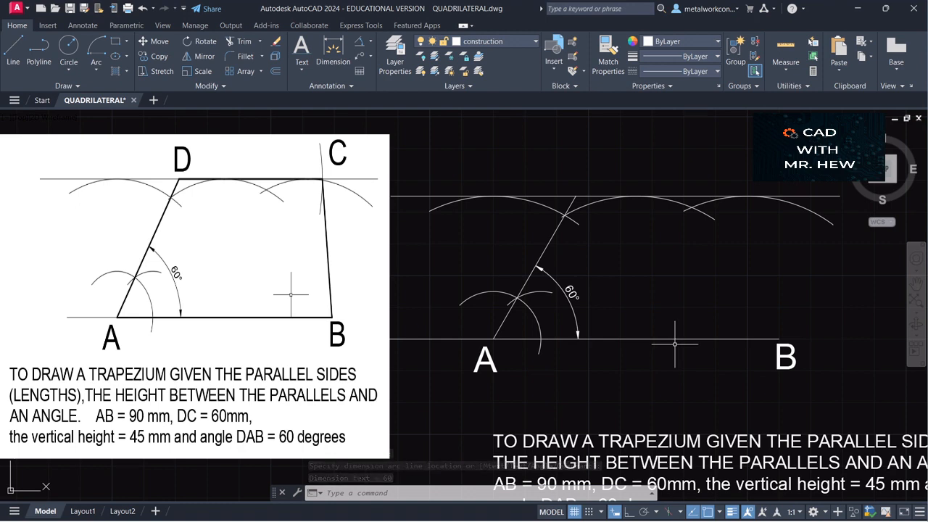
pyautogui.click(917, 284)
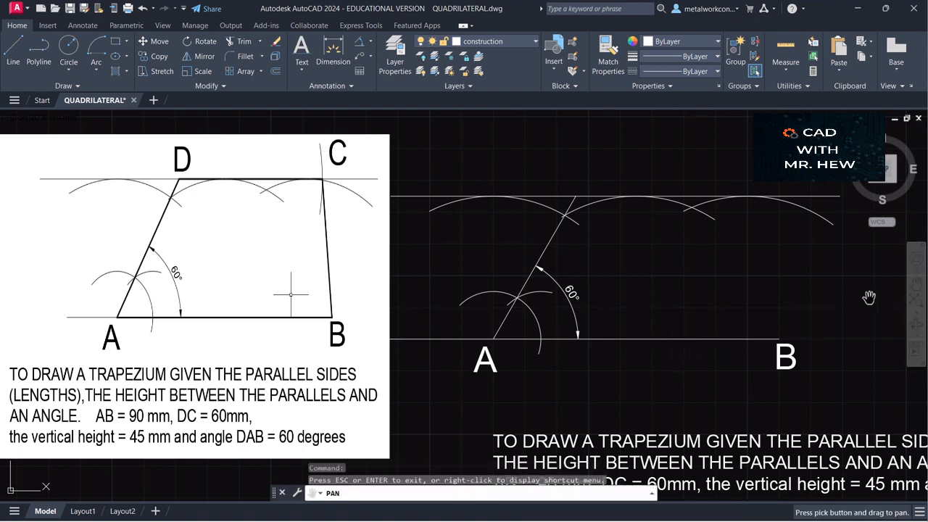
pyautogui.moveTo(858, 300)
pyautogui.mouseDown()
pyautogui.moveTo(850, 277)
pyautogui.moveTo(831, 269)
pyautogui.moveTo(899, 326)
pyautogui.mouseUp()
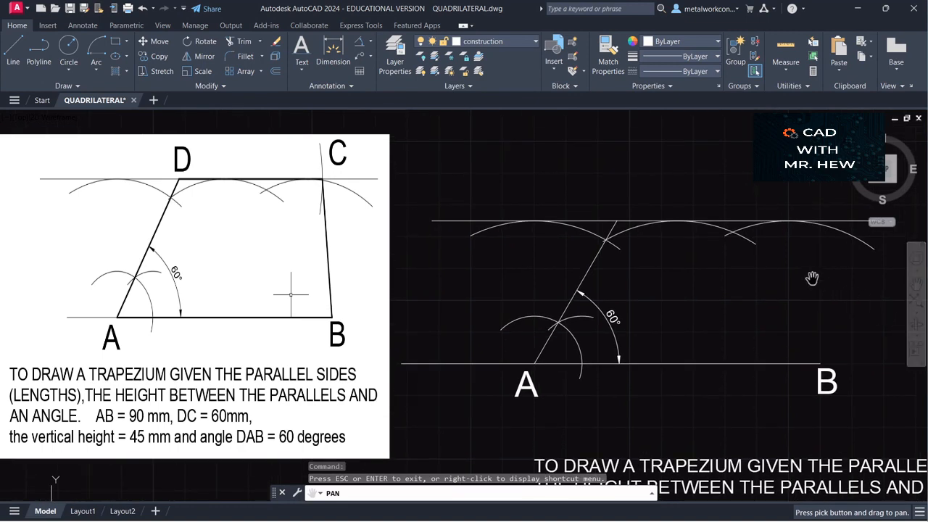
pyautogui.moveTo(782, 296); pyautogui.dragTo(735, 227)
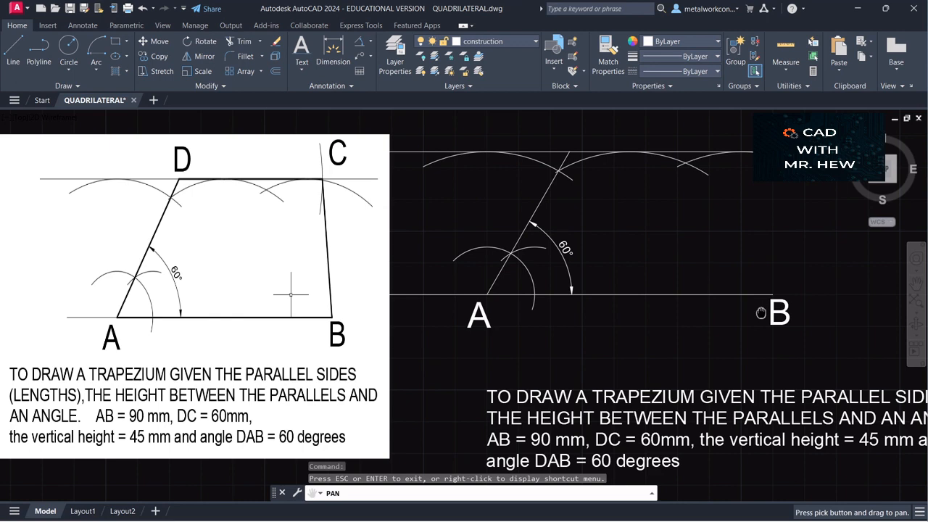
pyautogui.moveTo(761, 313); pyautogui.dragTo(781, 343)
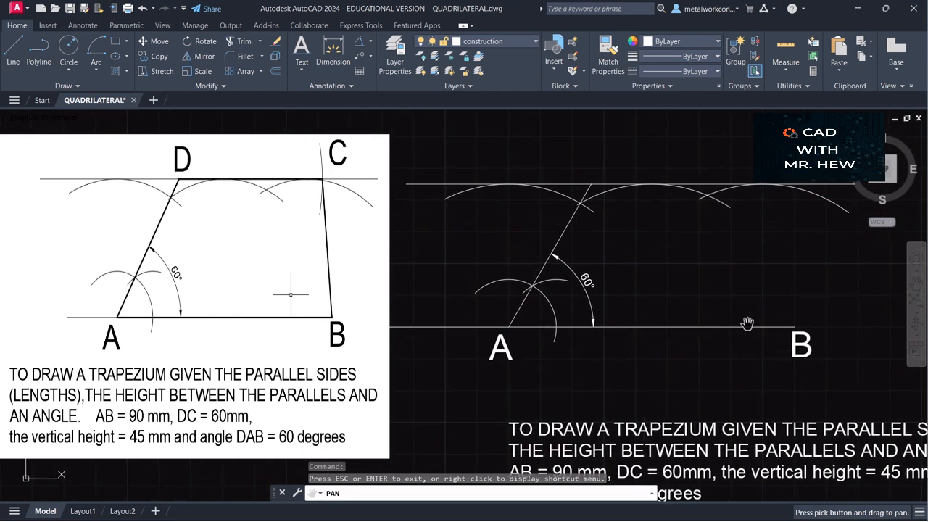
pyautogui.moveTo(591, 223); pyautogui.dragTo(597, 234)
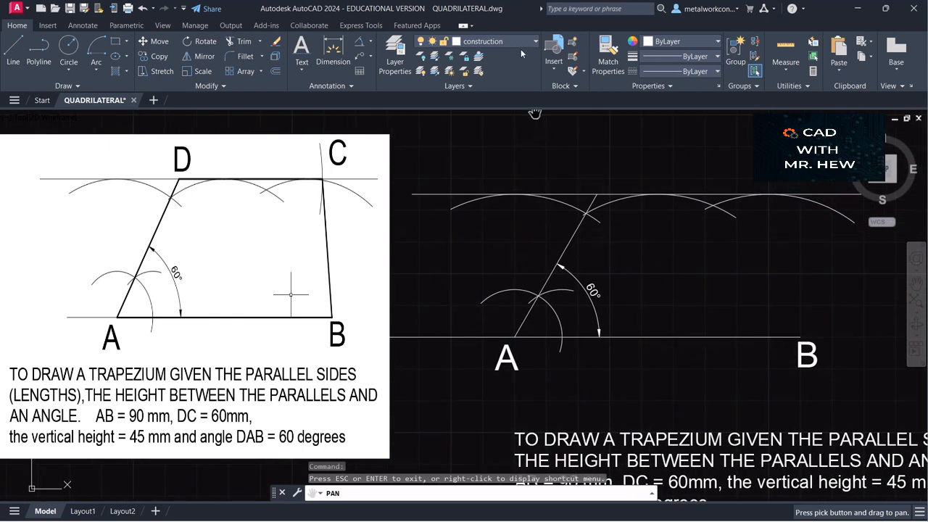
pyautogui.click(302, 70)
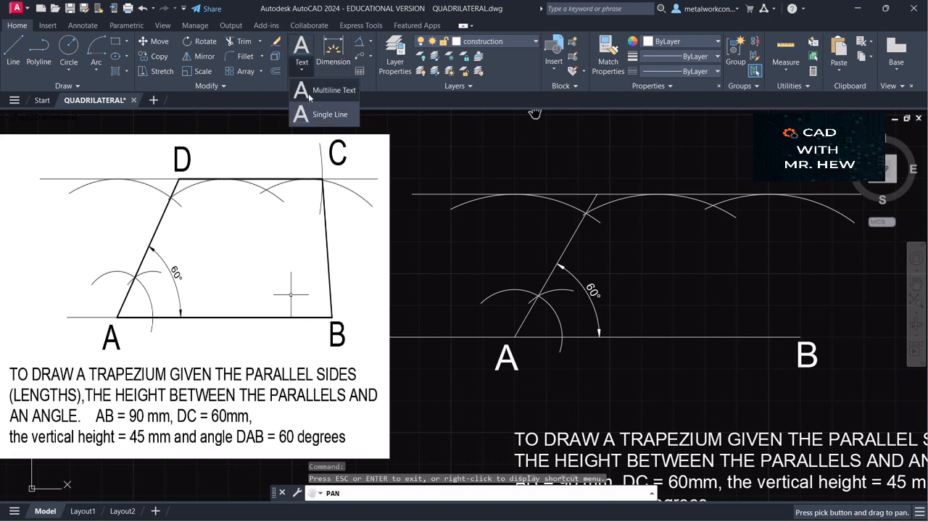
pyautogui.click(326, 114)
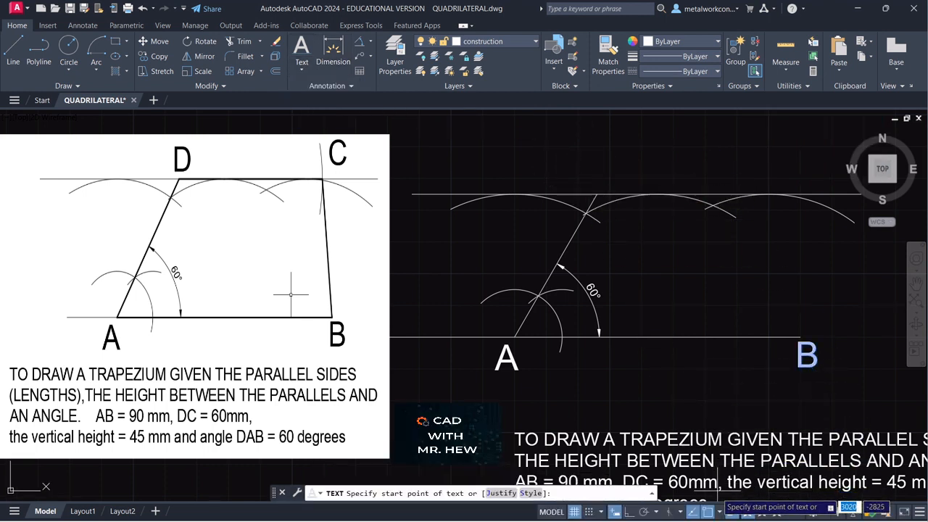
pyautogui.click(707, 512)
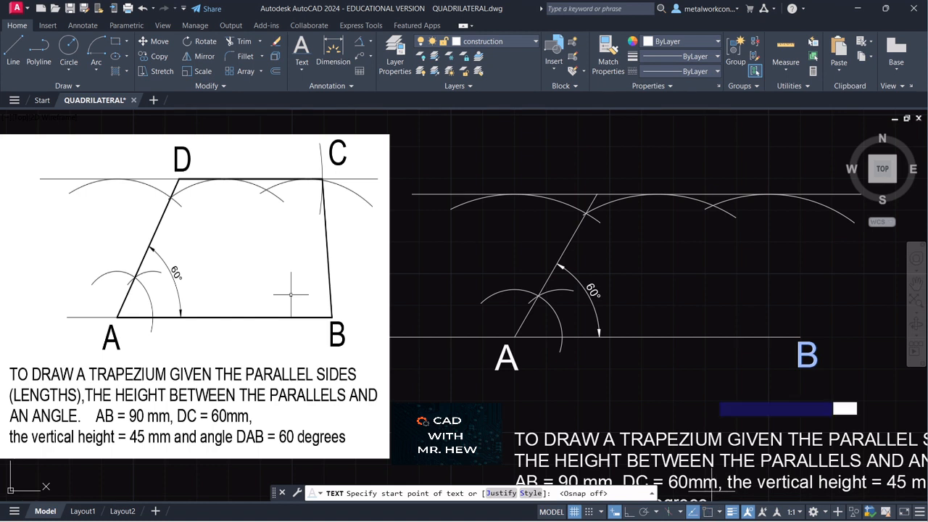
pyautogui.click(589, 184)
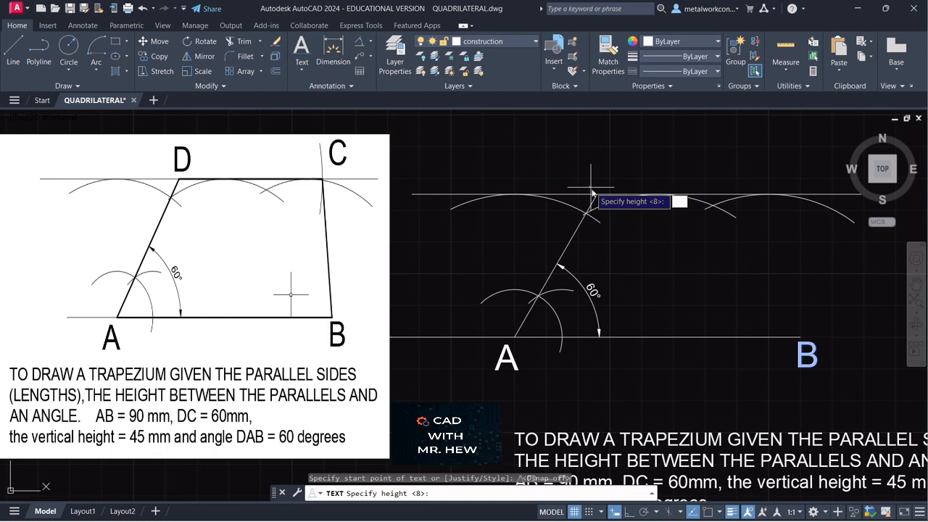
pyautogui.press('Return')
pyautogui.press('Return')
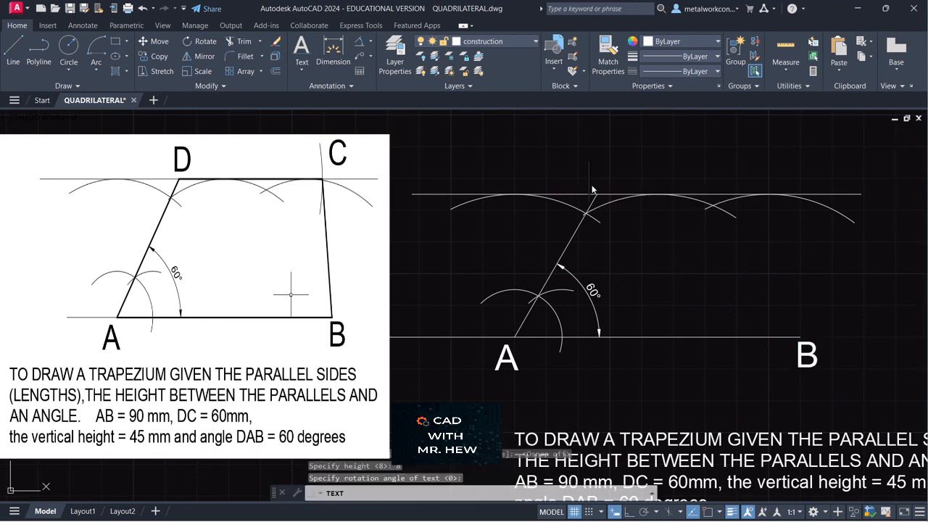
pyautogui.click(642, 175)
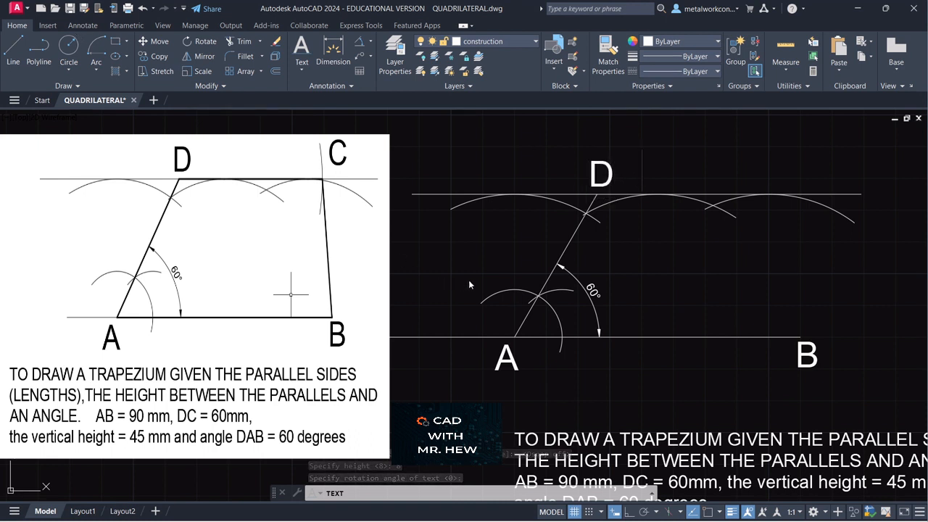
pyautogui.press('Return')
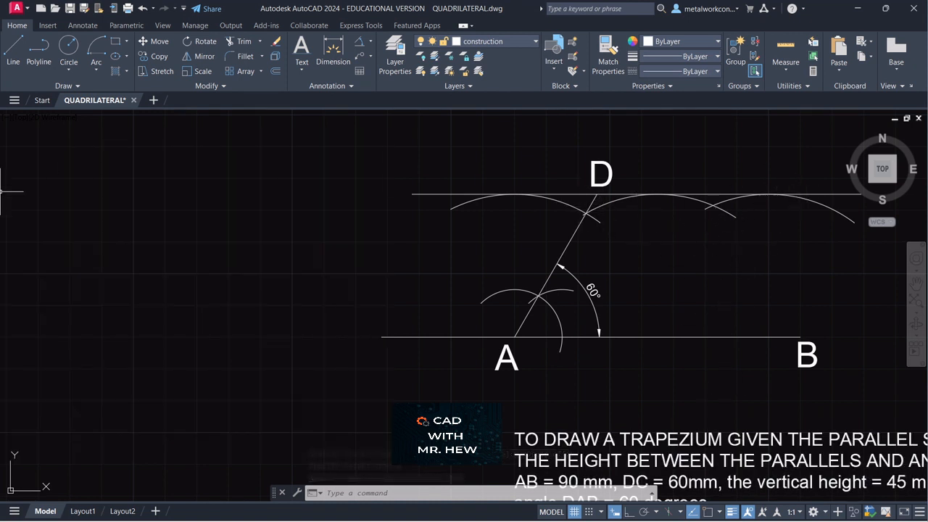
# With object snap on, draw a centre-start-end arc of radius 60 mm centred on D, cutting the upper parallel line.
pyautogui.click(94, 68)
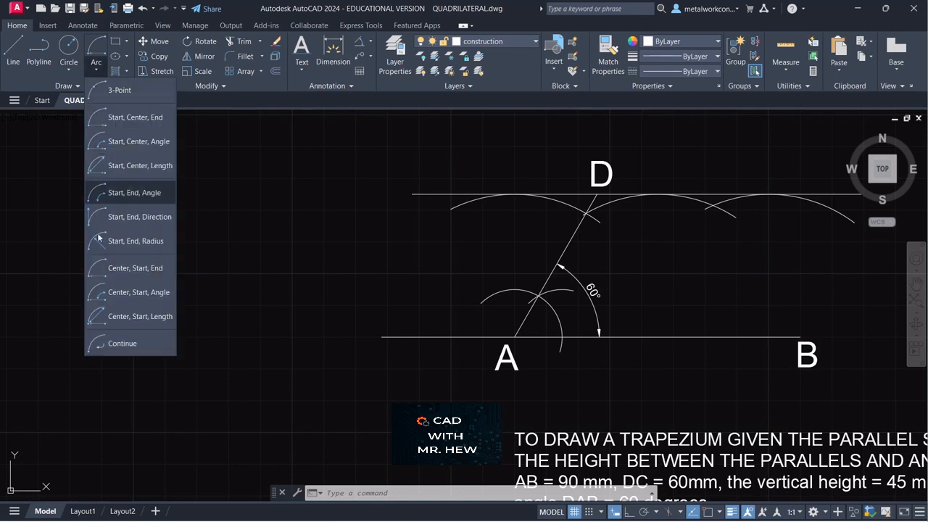
pyautogui.click(115, 269)
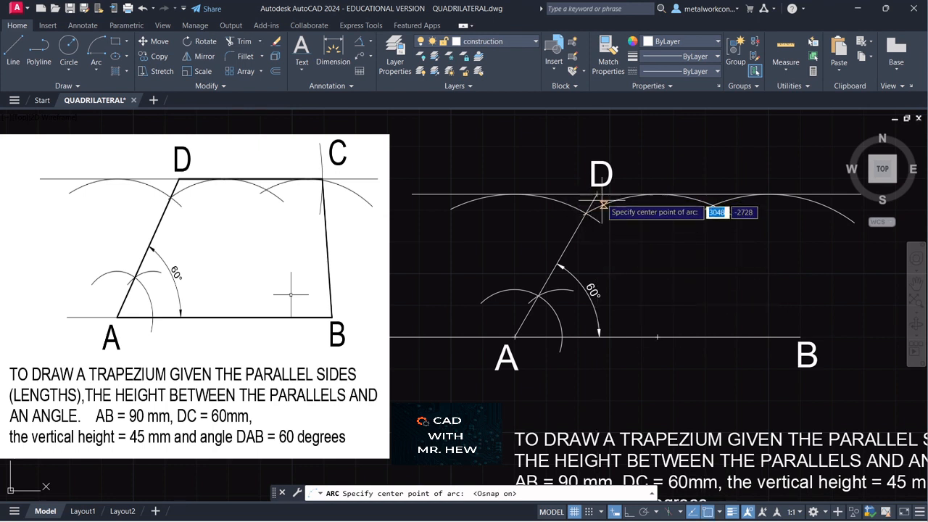
pyautogui.click(596, 195)
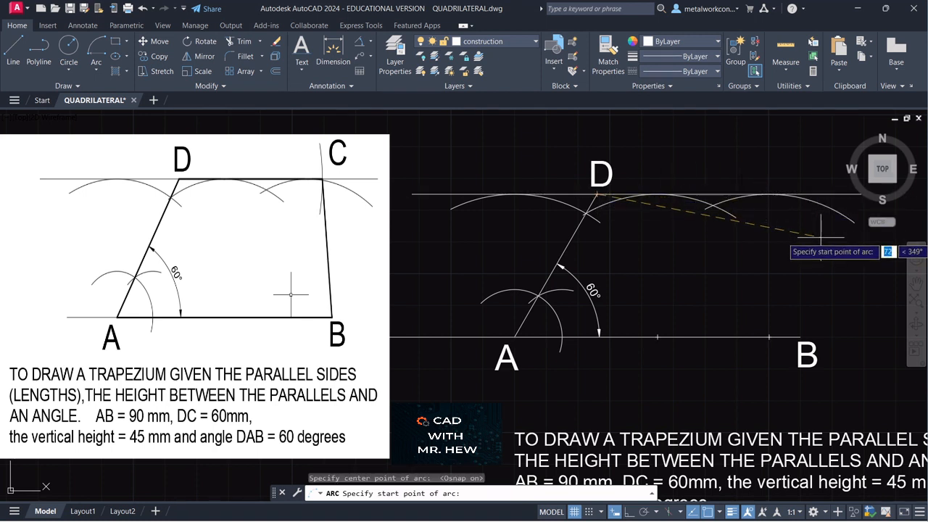
pyautogui.write('60')
pyautogui.press('Return')
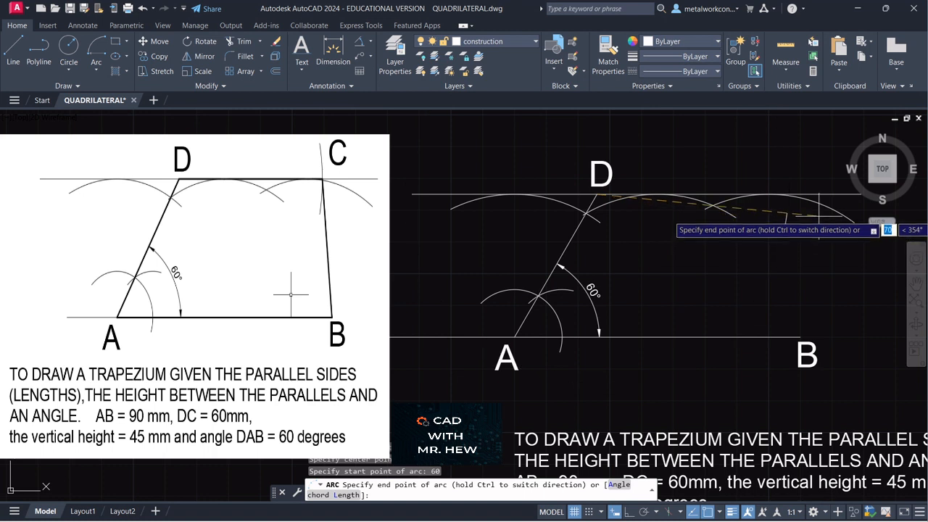
pyautogui.click(809, 152)
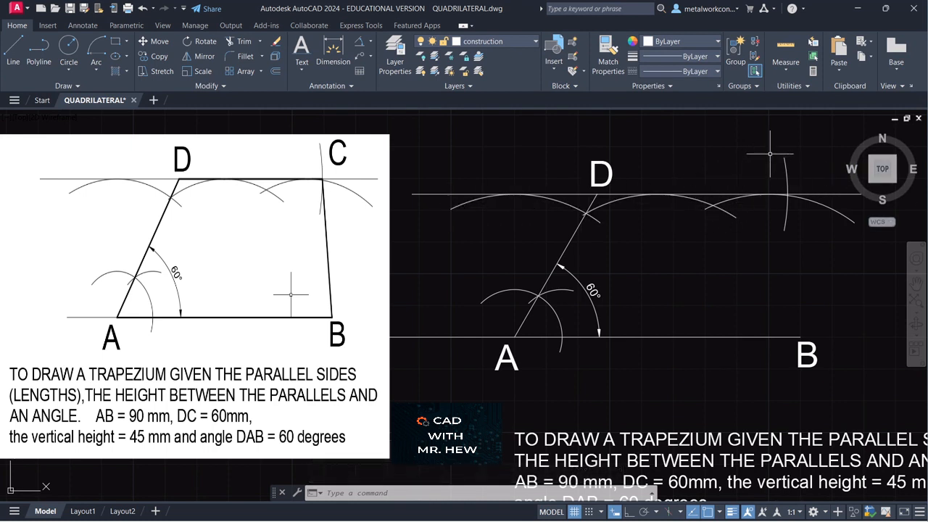
# Add the single-line text label "C" just above where the 60 mm arc crosses the upper parallel line.
pyautogui.click(301, 71)
pyautogui.click(323, 114)
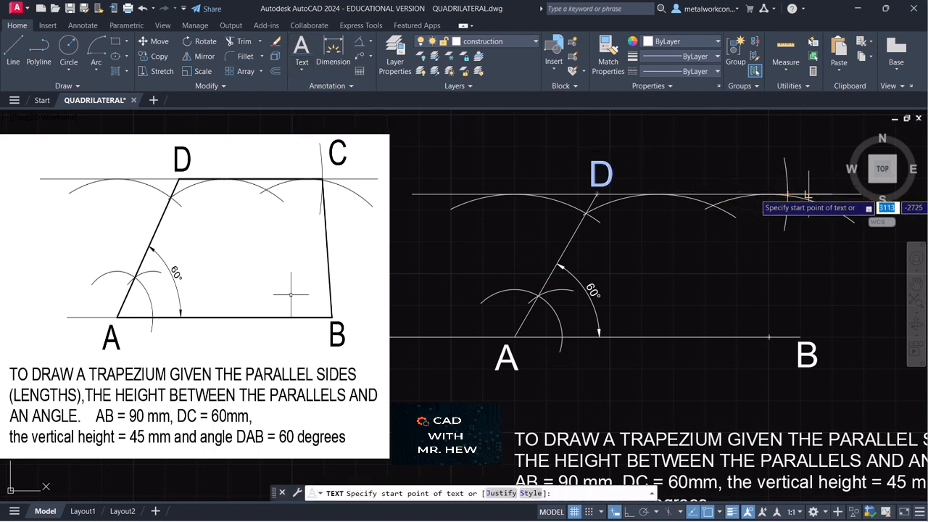
pyautogui.press('Return')
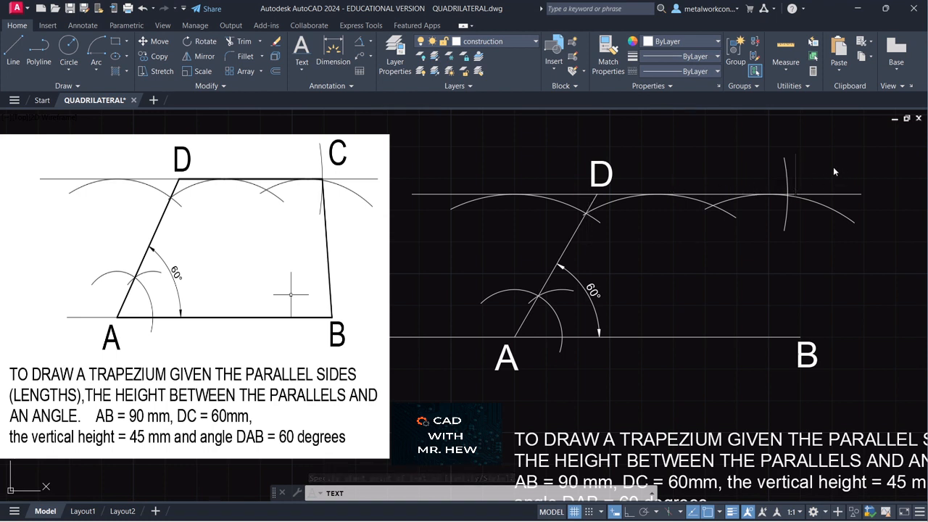
pyautogui.write('C')
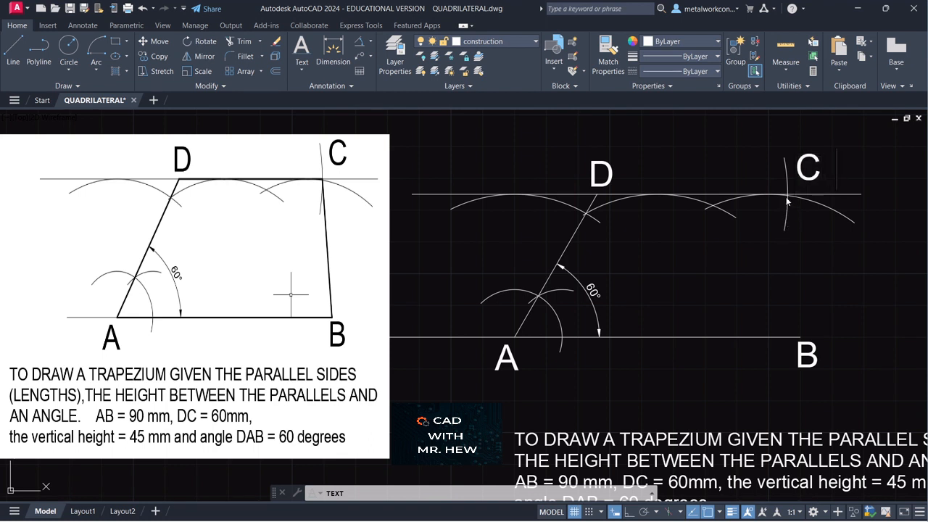
pyautogui.press('Return')
pyautogui.press('Return')
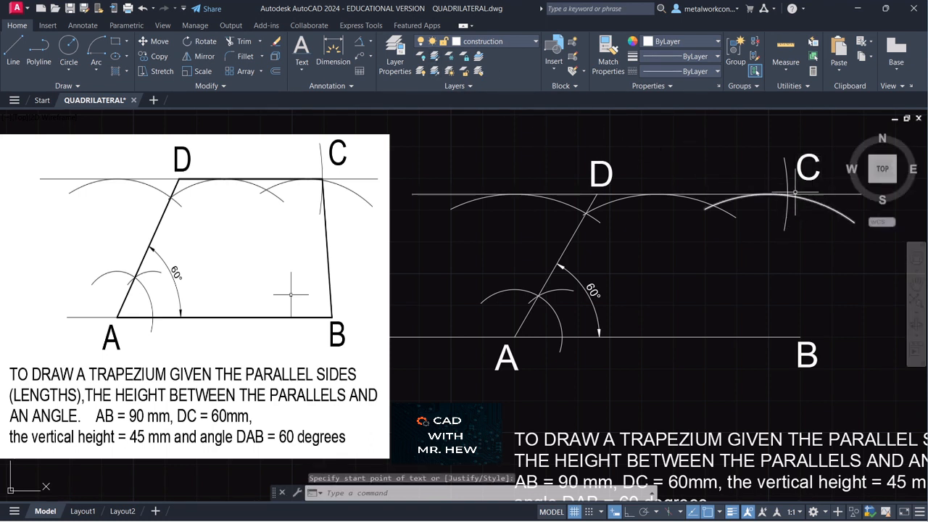
# Draw a line from C, where the 60 mm arc crosses the upper parallel, to B at the end of the base line.
pyautogui.click(14, 52)
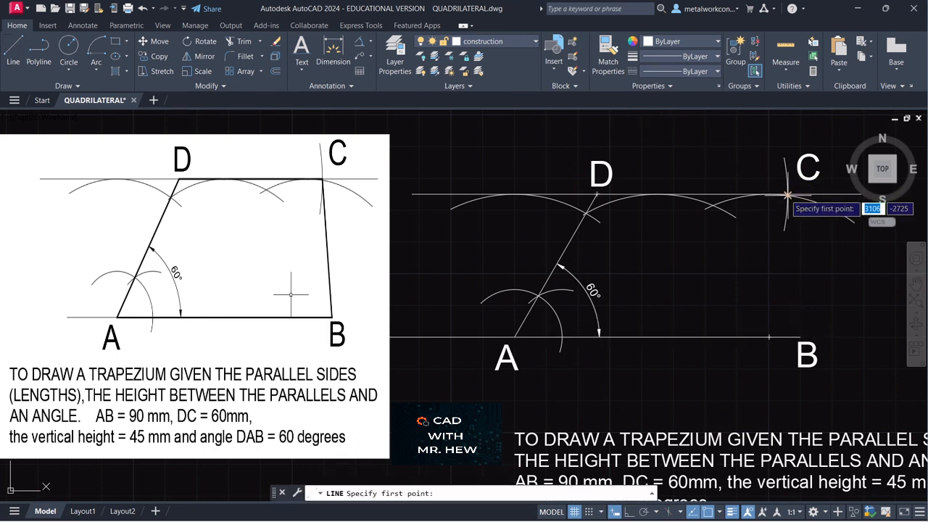
pyautogui.scroll(2, 789, 197)
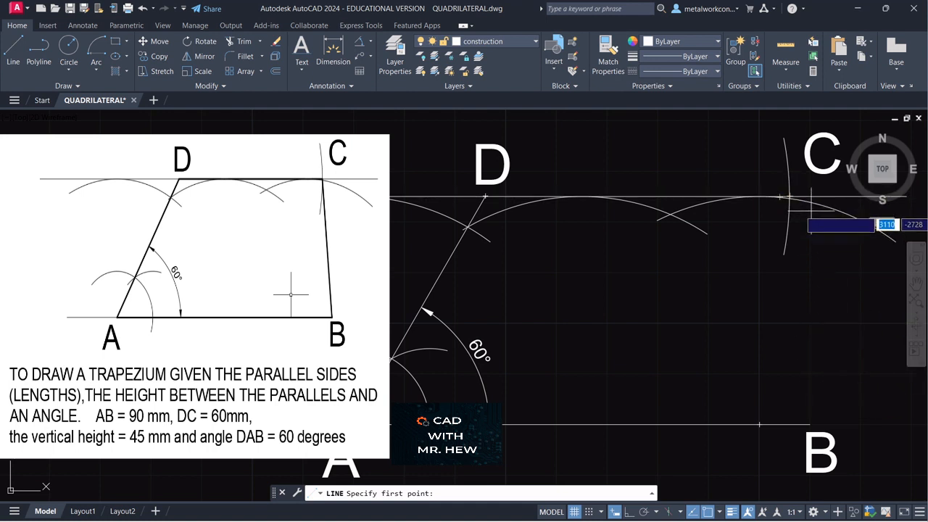
pyautogui.scroll(2, 810, 207)
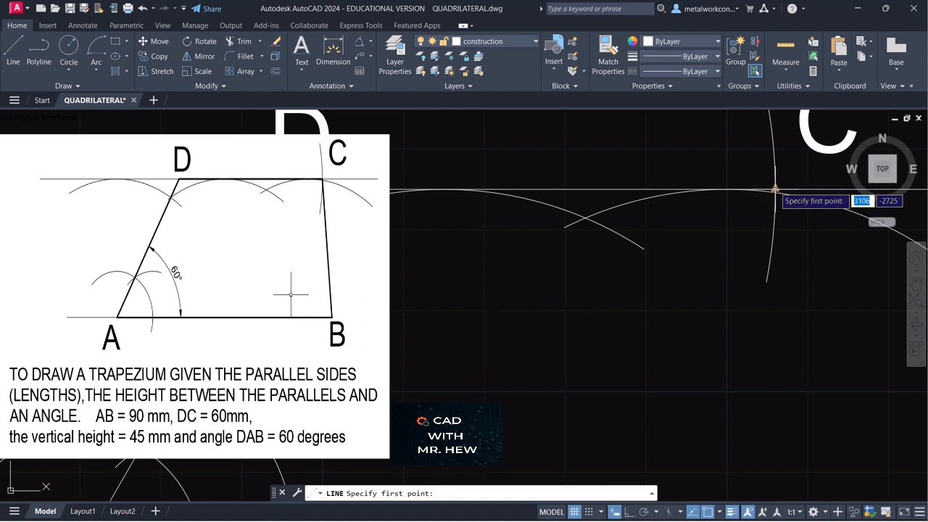
pyautogui.click(775, 190)
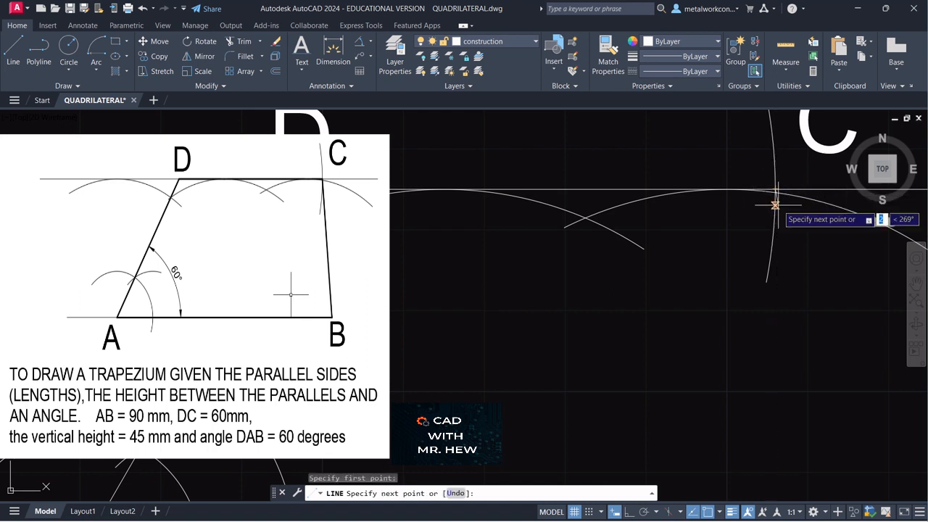
pyautogui.scroll(-2, 774, 197)
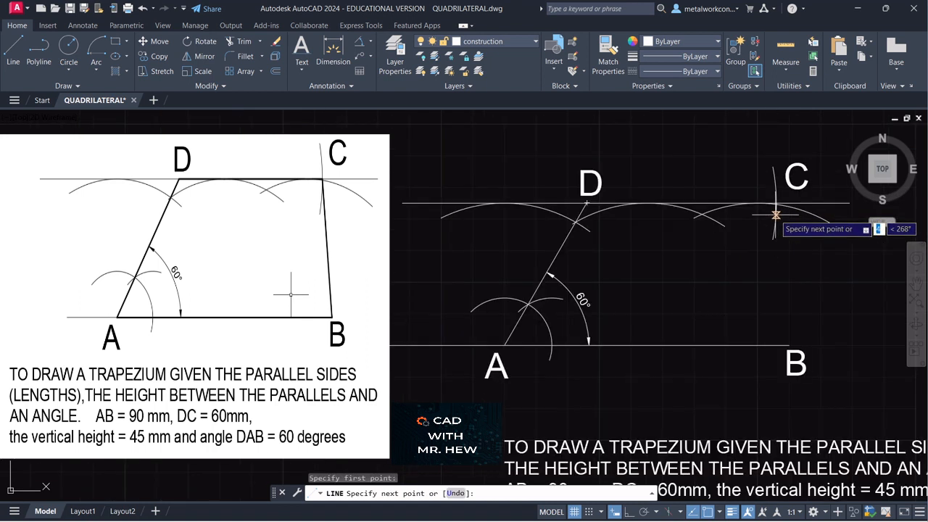
pyautogui.click(789, 346)
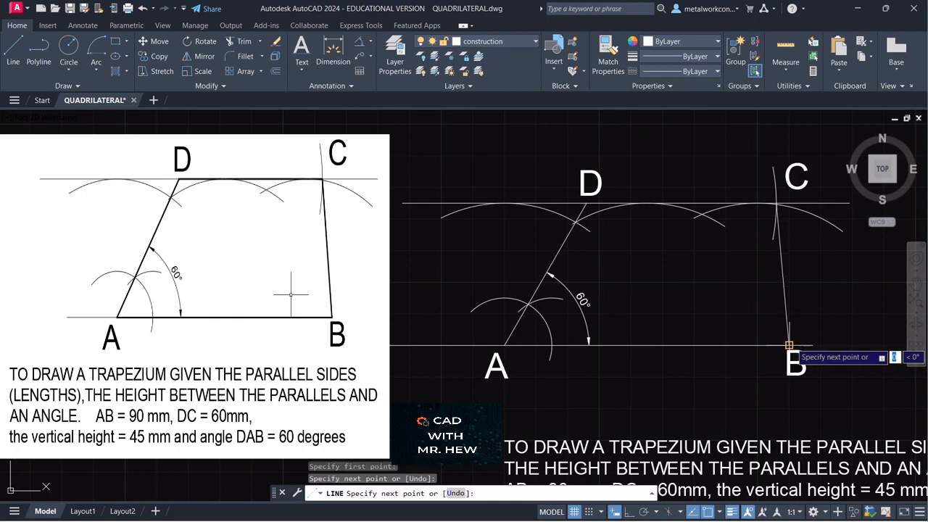
pyautogui.press('Return')
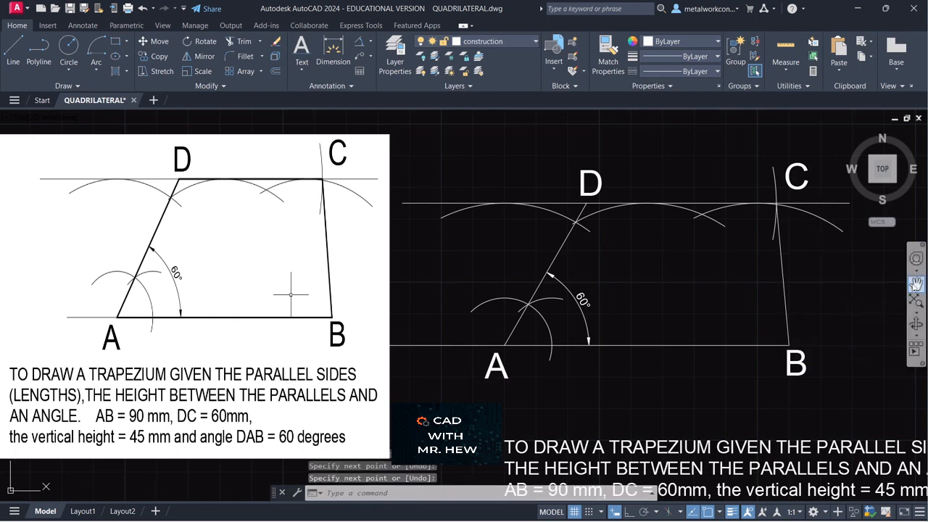
# Break the upper parallel line at point C, where side CB meets it.
pyautogui.click(917, 281)
pyautogui.moveTo(825, 286); pyautogui.dragTo(847, 293)
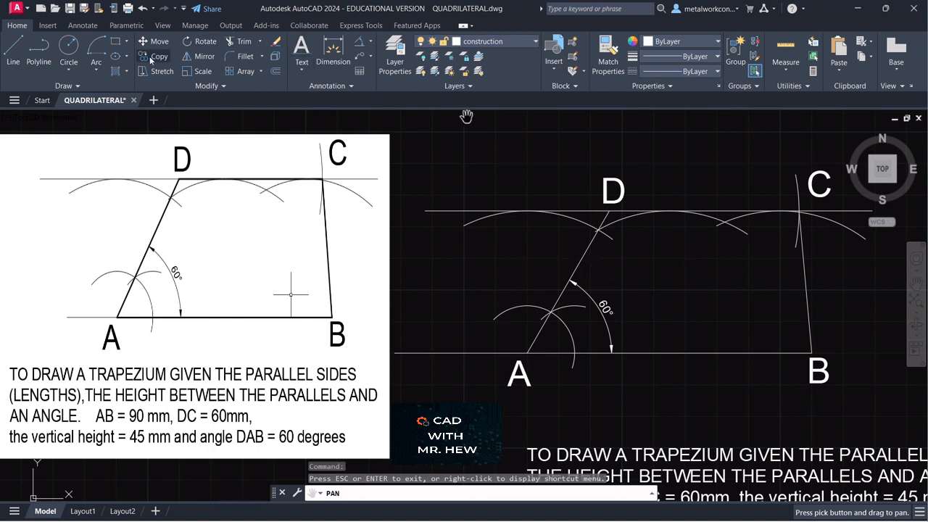
pyautogui.press('Escape')
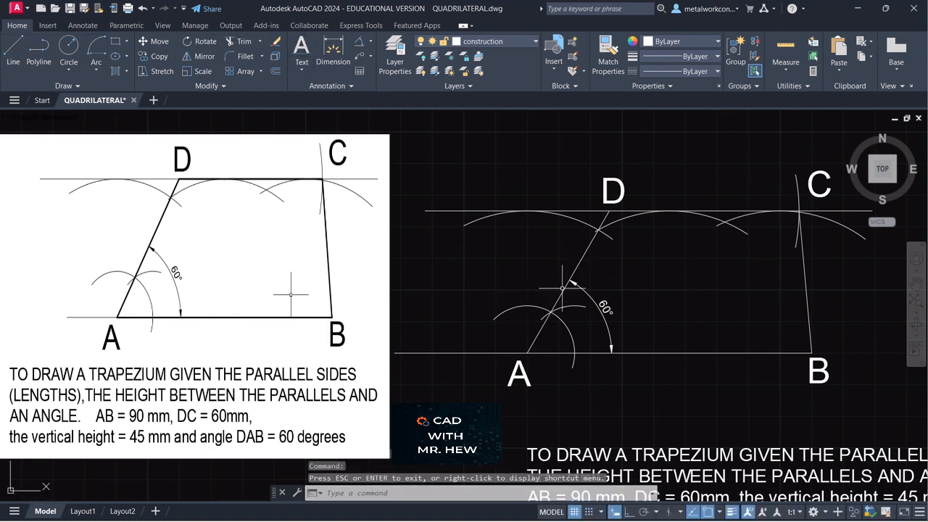
pyautogui.click(581, 259)
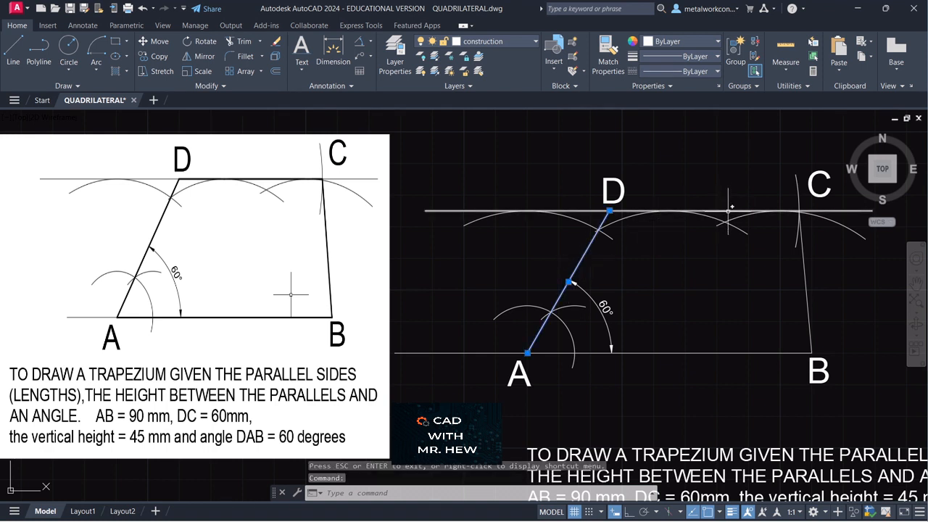
pyautogui.press('Escape')
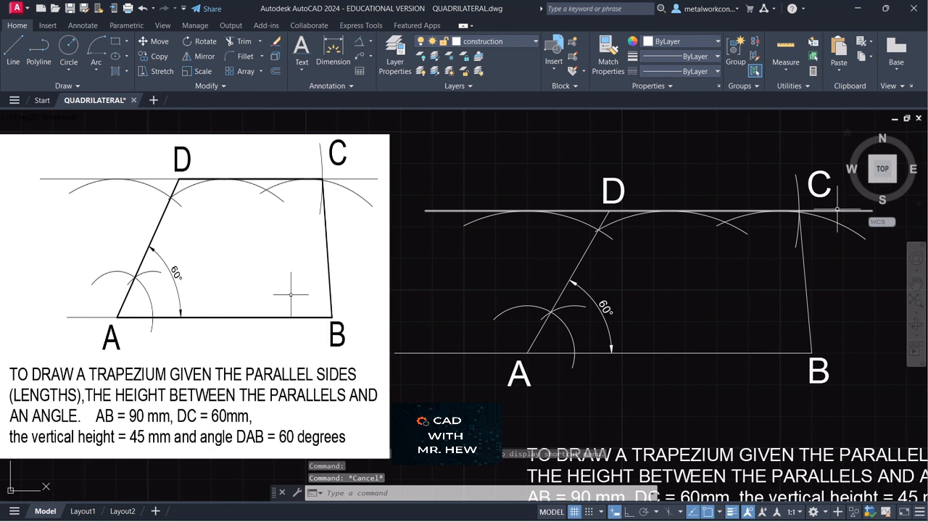
pyautogui.click(215, 88)
pyautogui.click(174, 115)
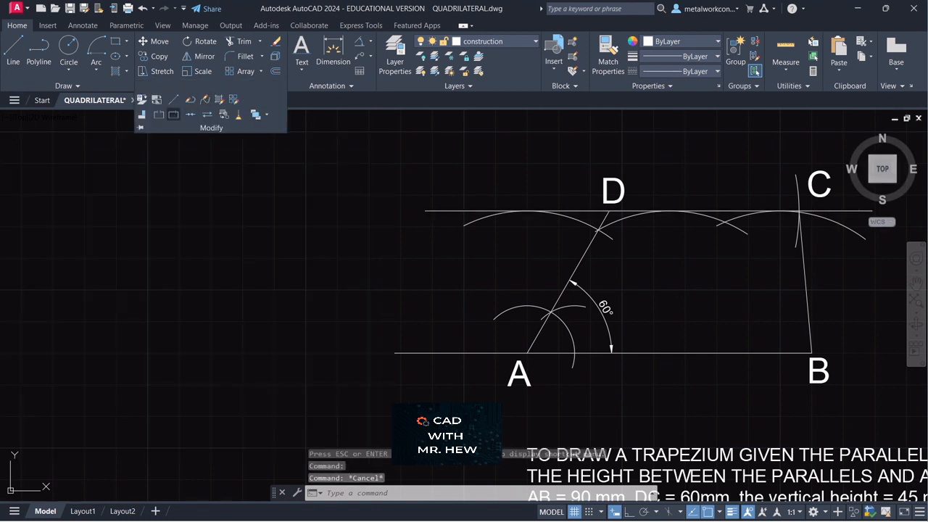
pyautogui.click(840, 211)
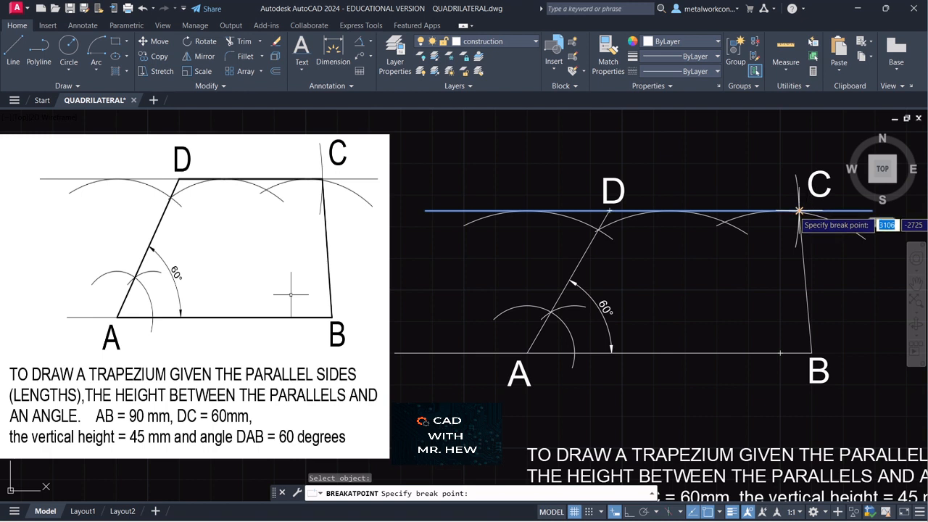
pyautogui.click(799, 212)
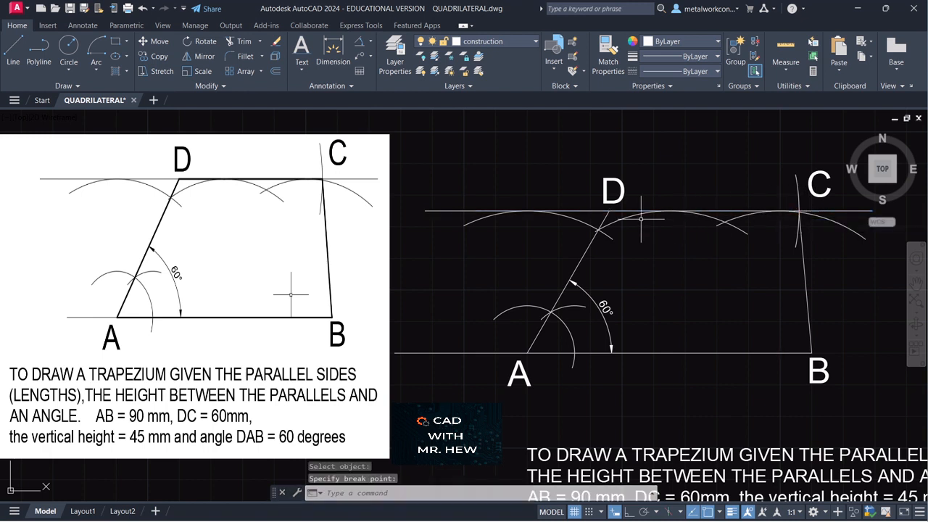
pyautogui.press('Escape')
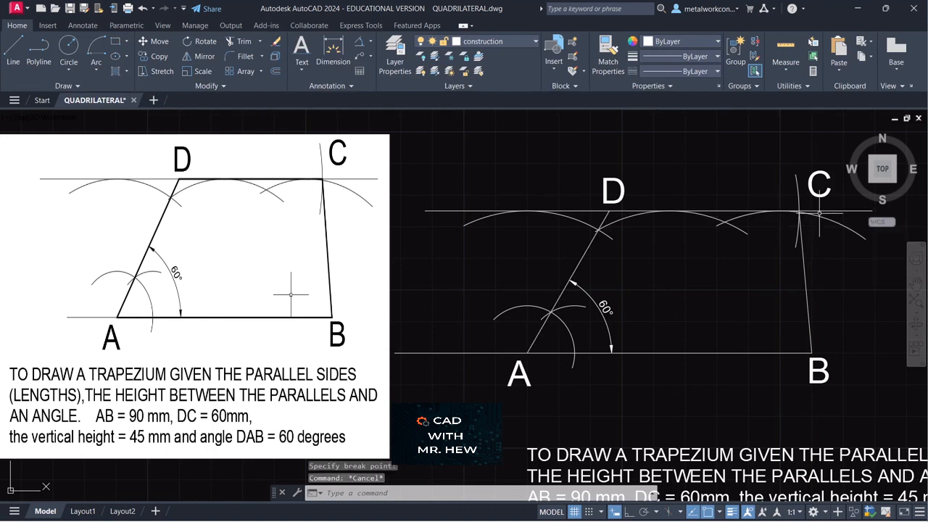
pyautogui.click(823, 211)
pyautogui.press('Delete')
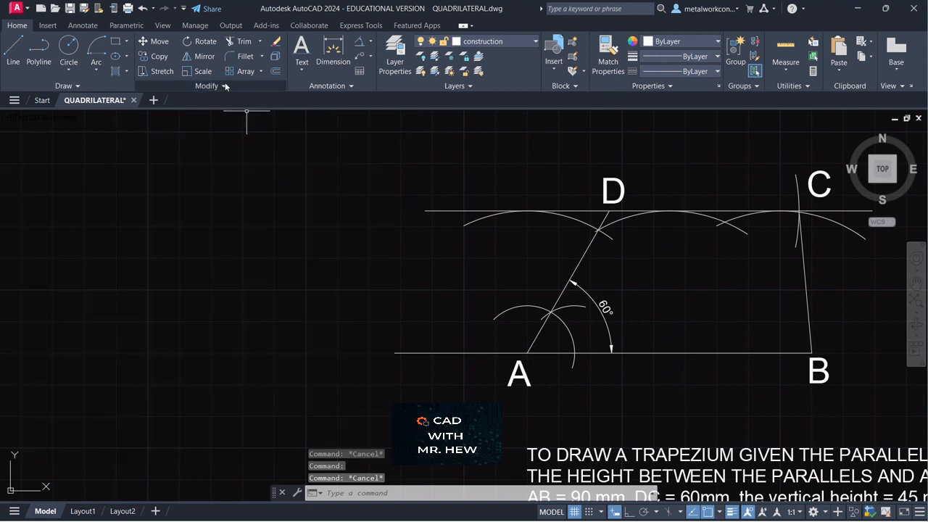
# Break the remaining upper parallel line at point D, where the sloping line from A meets it.
pyautogui.click(225, 85)
pyautogui.click(173, 115)
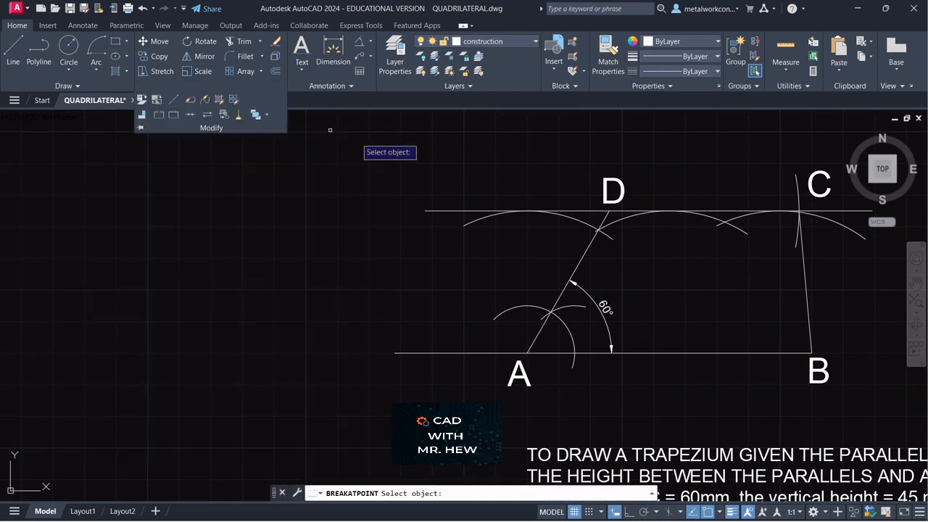
pyautogui.click(478, 211)
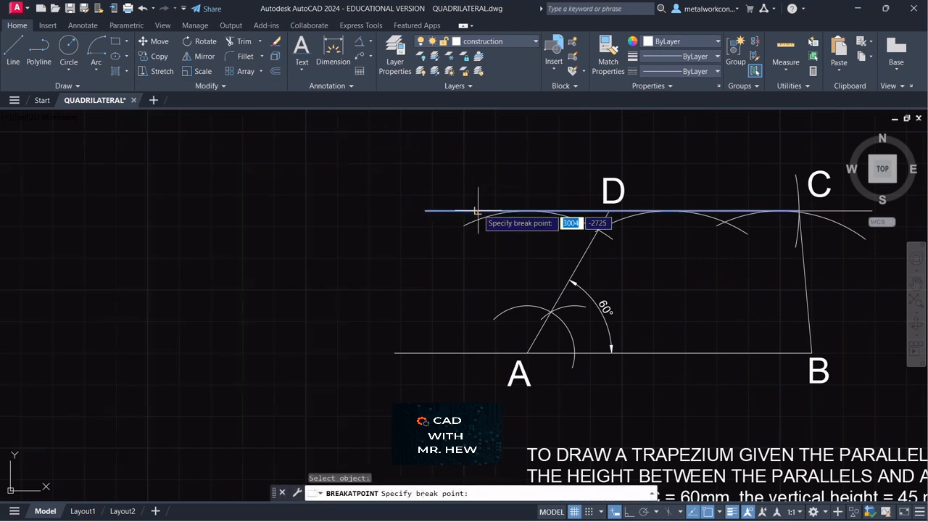
pyautogui.click(478, 211)
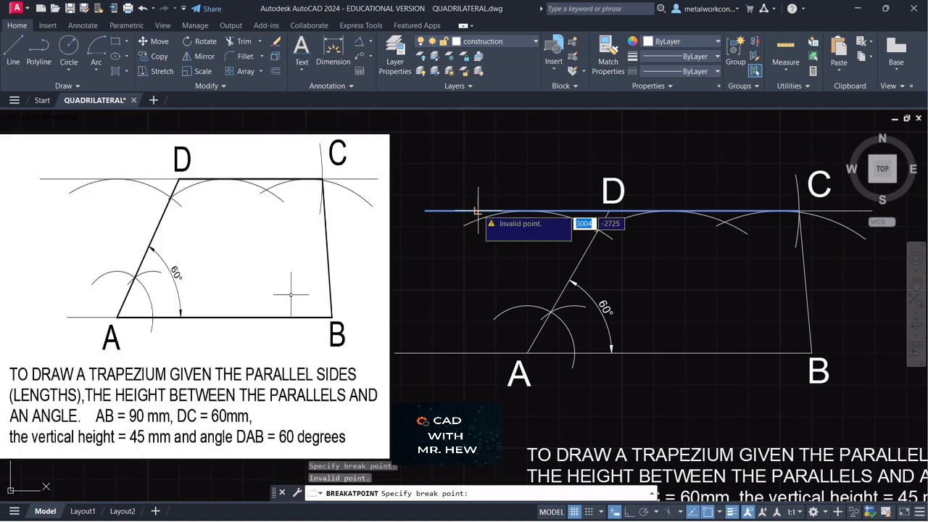
pyautogui.click(609, 212)
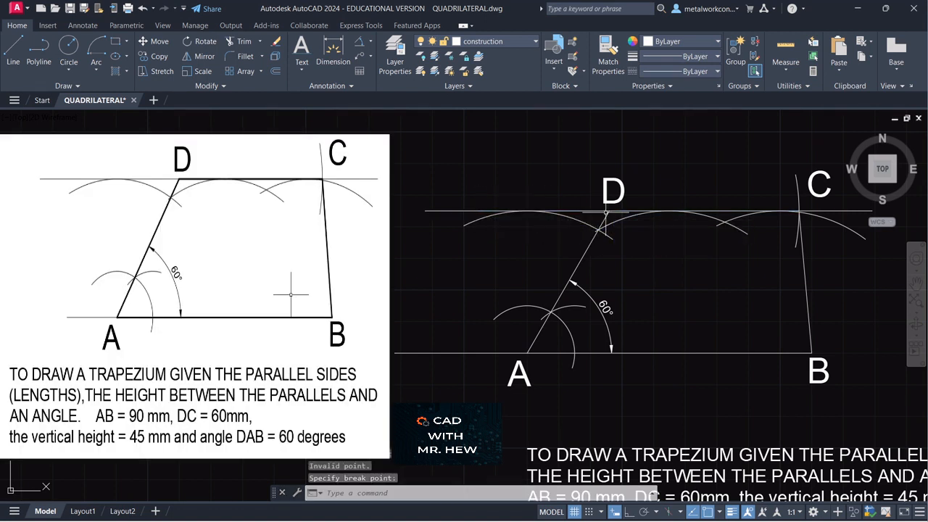
pyautogui.press('Return')
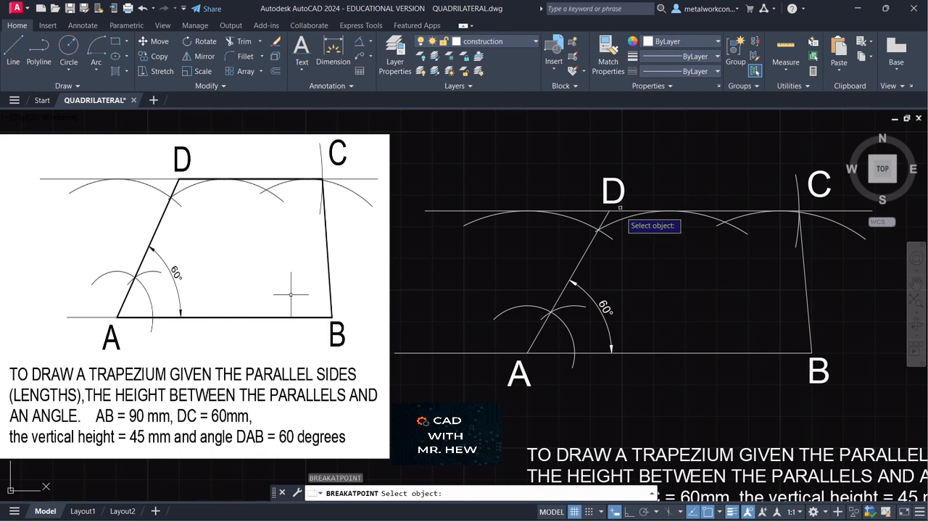
pyautogui.click(619, 210)
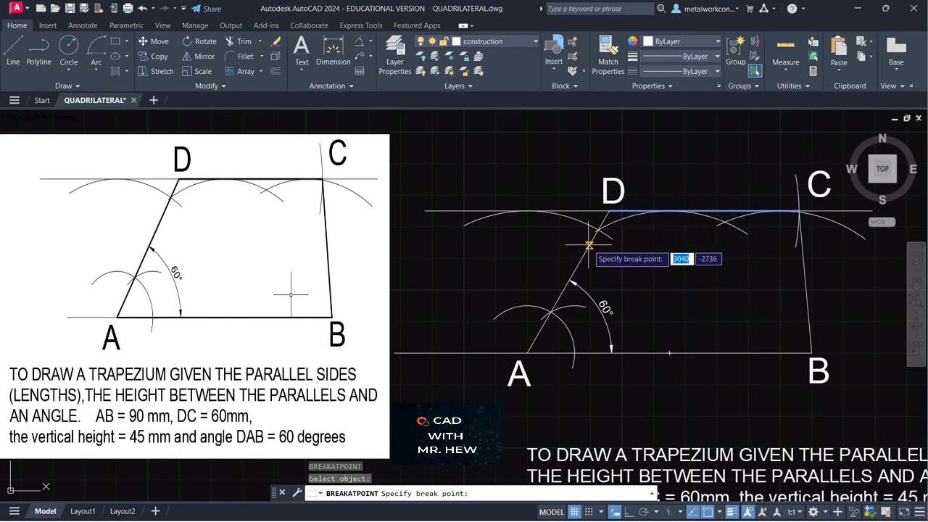
pyautogui.press('Escape')
pyautogui.press('Escape')
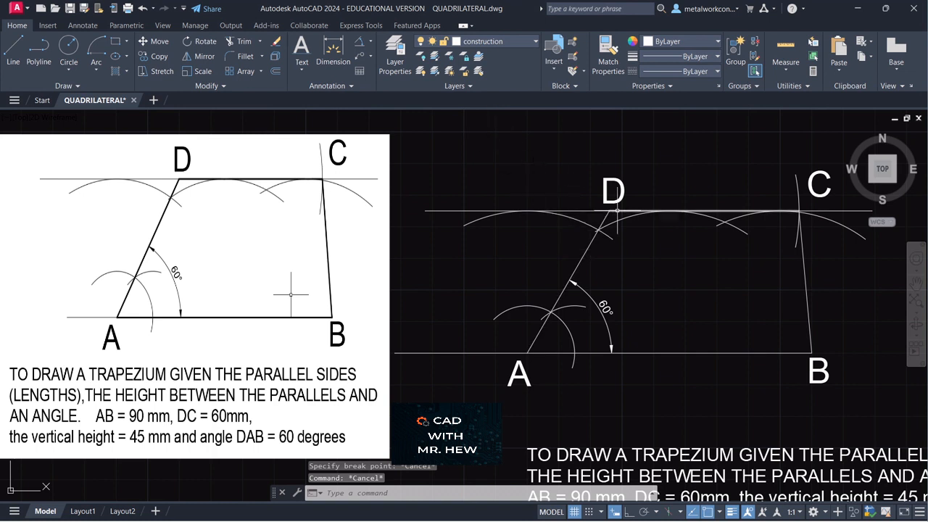
# Move the four trapezium sides DC, AD, AB and CB to the outline layer.
pyautogui.click(623, 211)
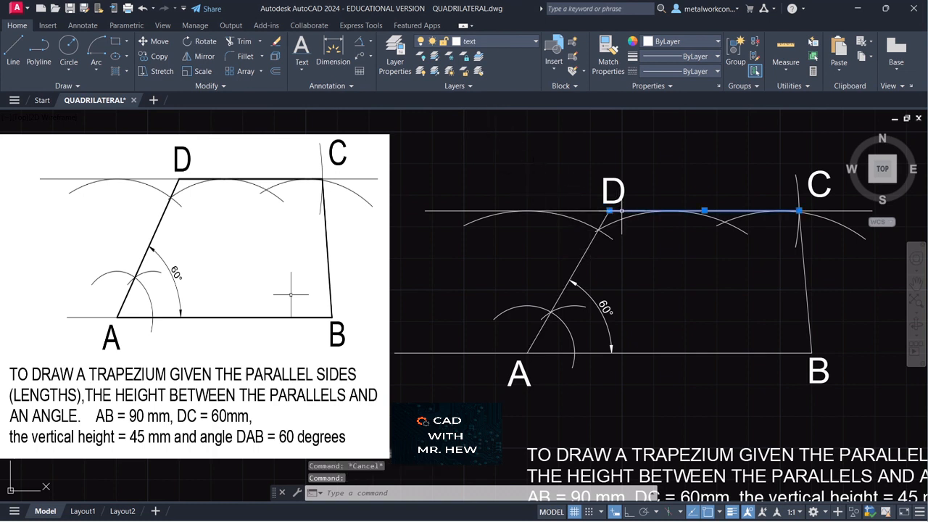
pyautogui.click(591, 243)
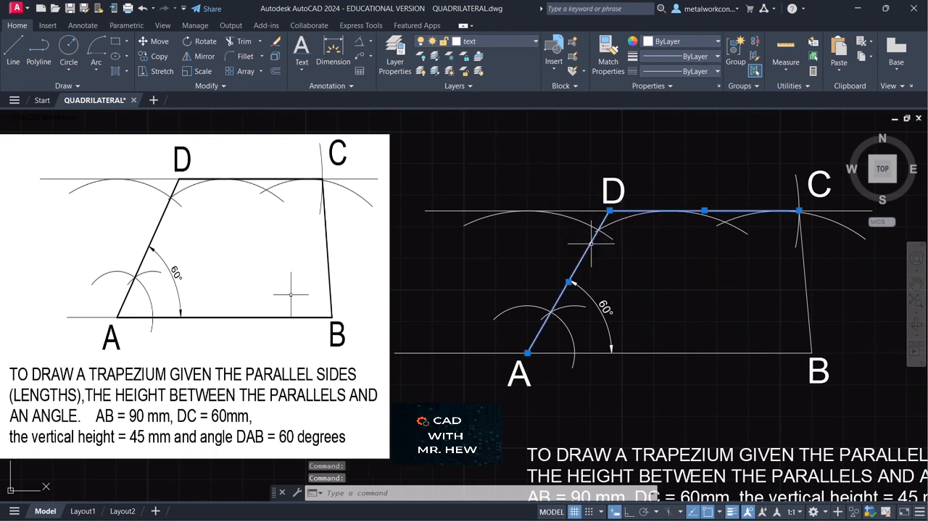
pyautogui.click(715, 352)
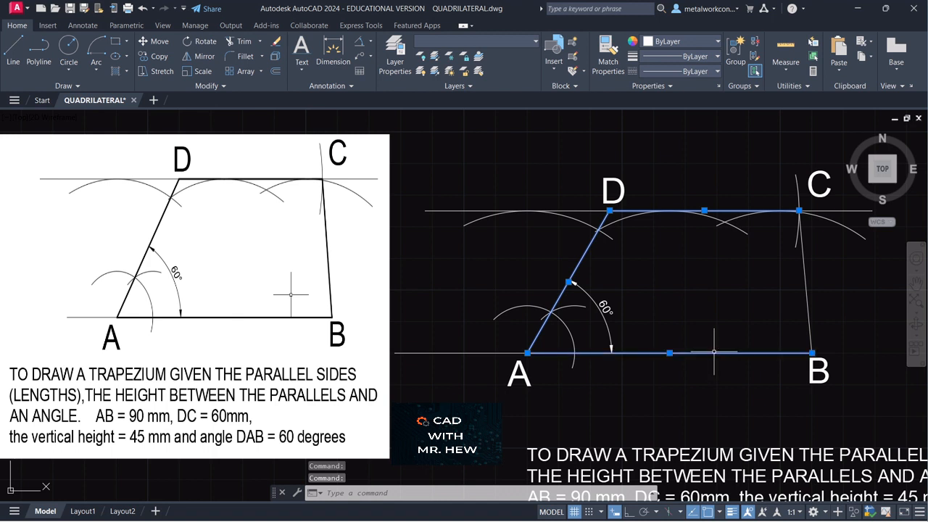
pyautogui.click(807, 301)
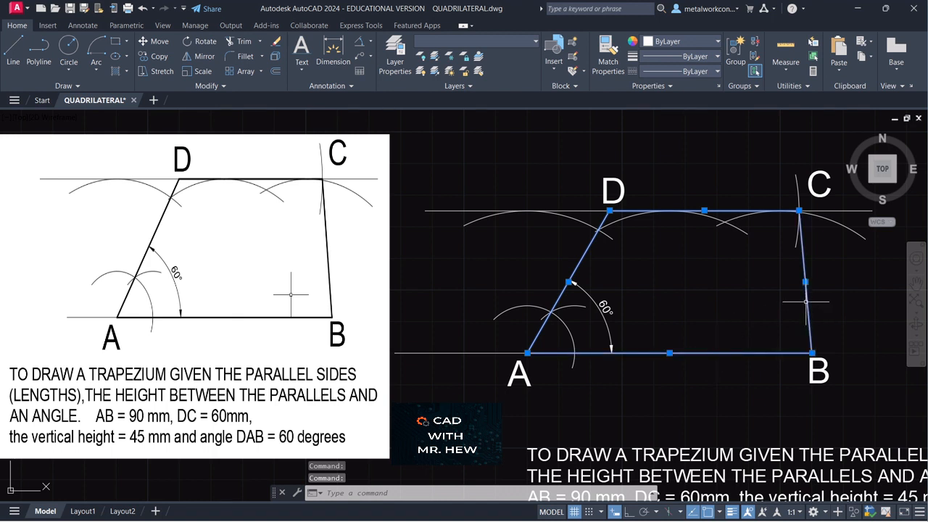
pyautogui.click(496, 42)
pyautogui.click(477, 127)
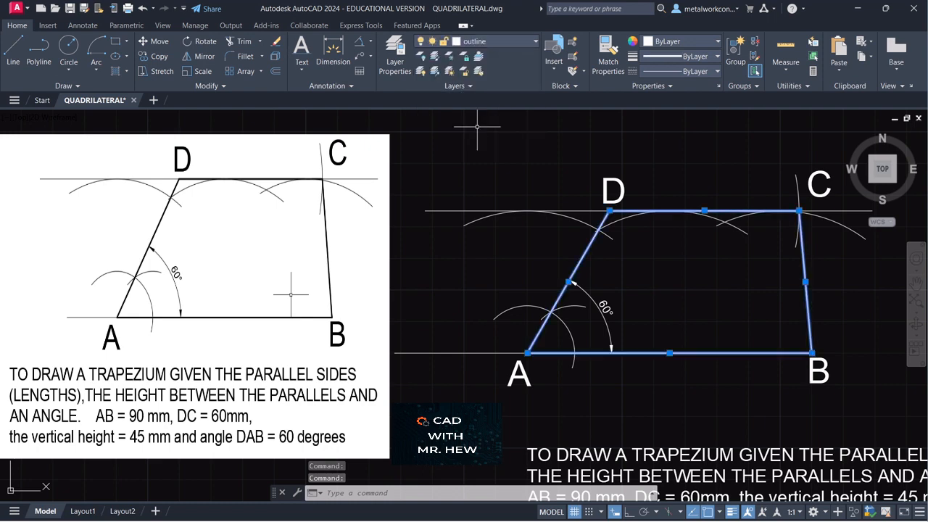
pyautogui.press('Escape')
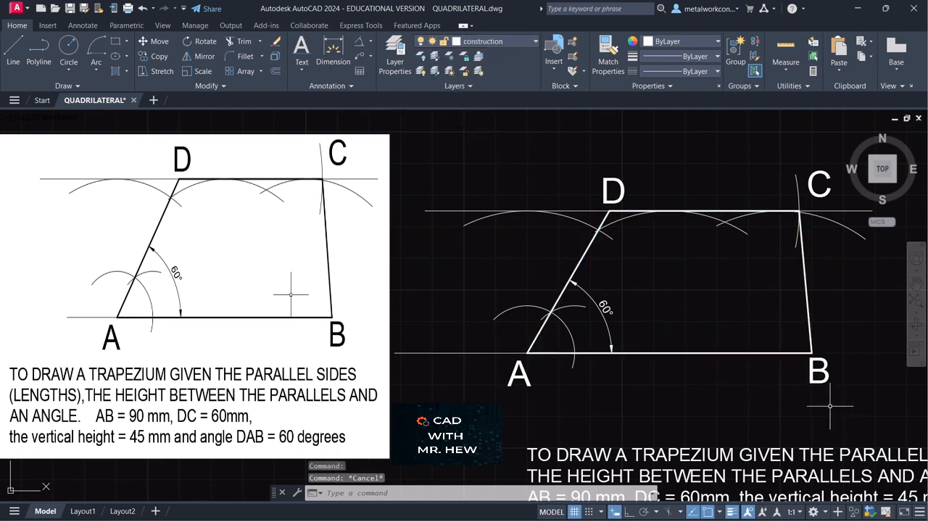
pyautogui.scroll(-2, 830, 406)
pyautogui.click(917, 282)
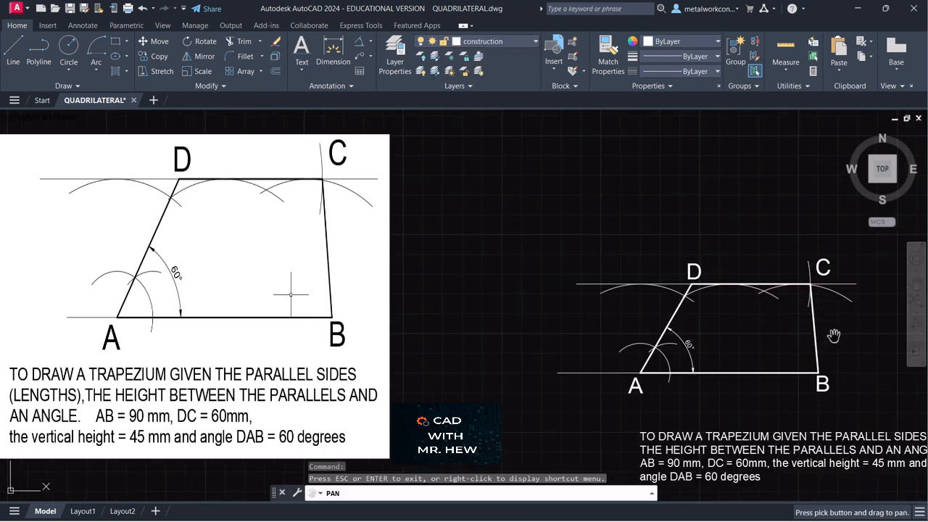
pyautogui.moveTo(834, 335)
pyautogui.mouseDown()
pyautogui.moveTo(796, 294)
pyautogui.moveTo(766, 277)
pyautogui.moveTo(747, 285)
pyautogui.mouseUp()
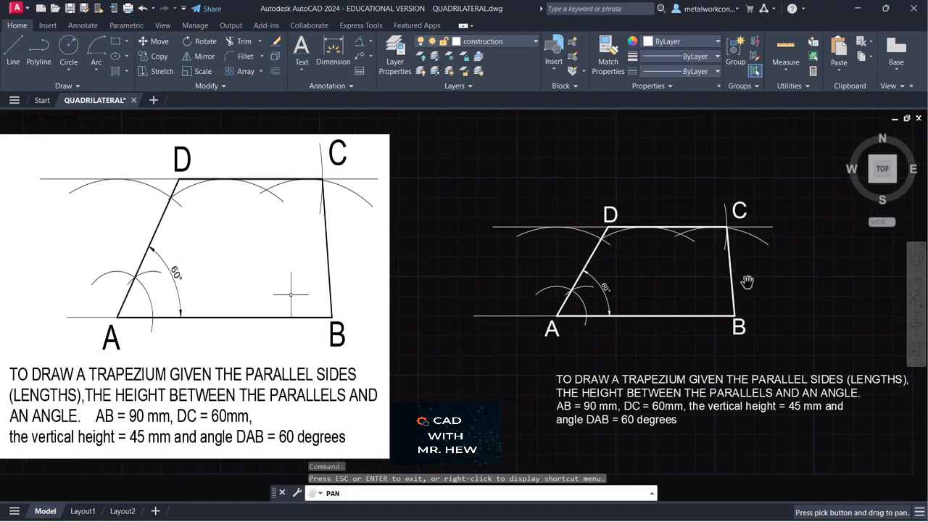